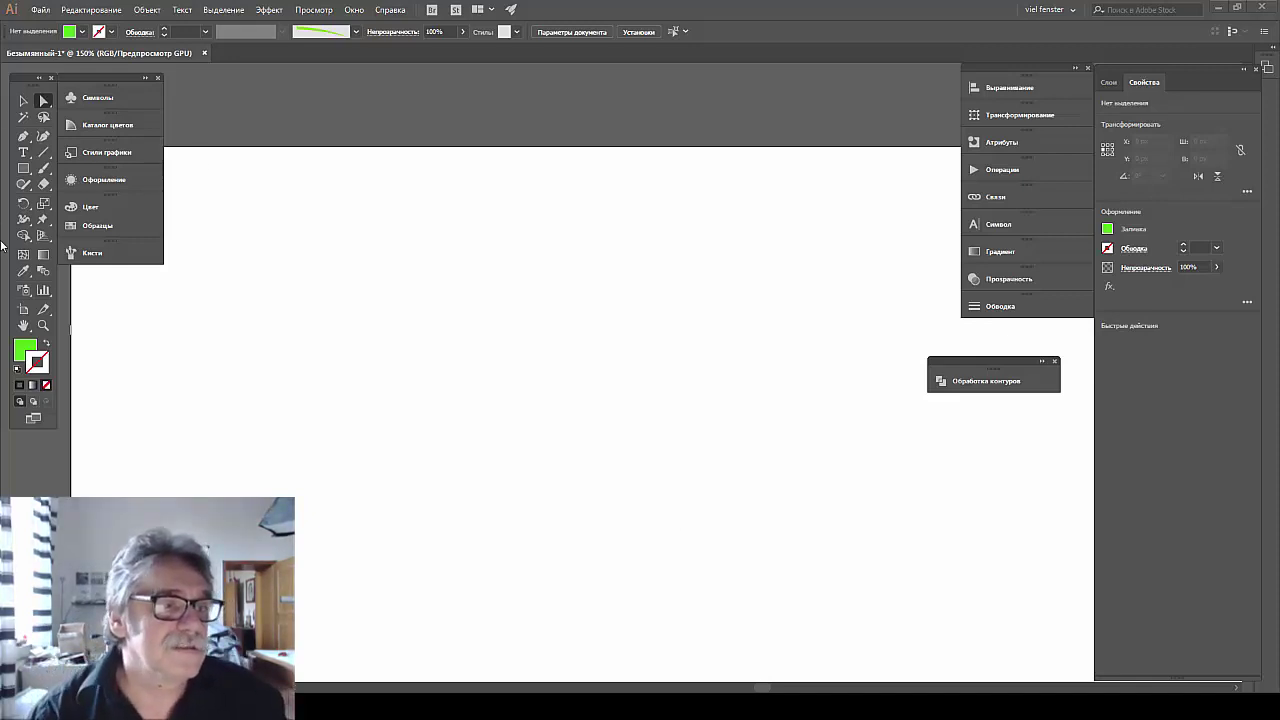
Create a new 1200 × 1200 px RGB document, view it at 100%, and pick the Pen tool.
left_click(38, 10)
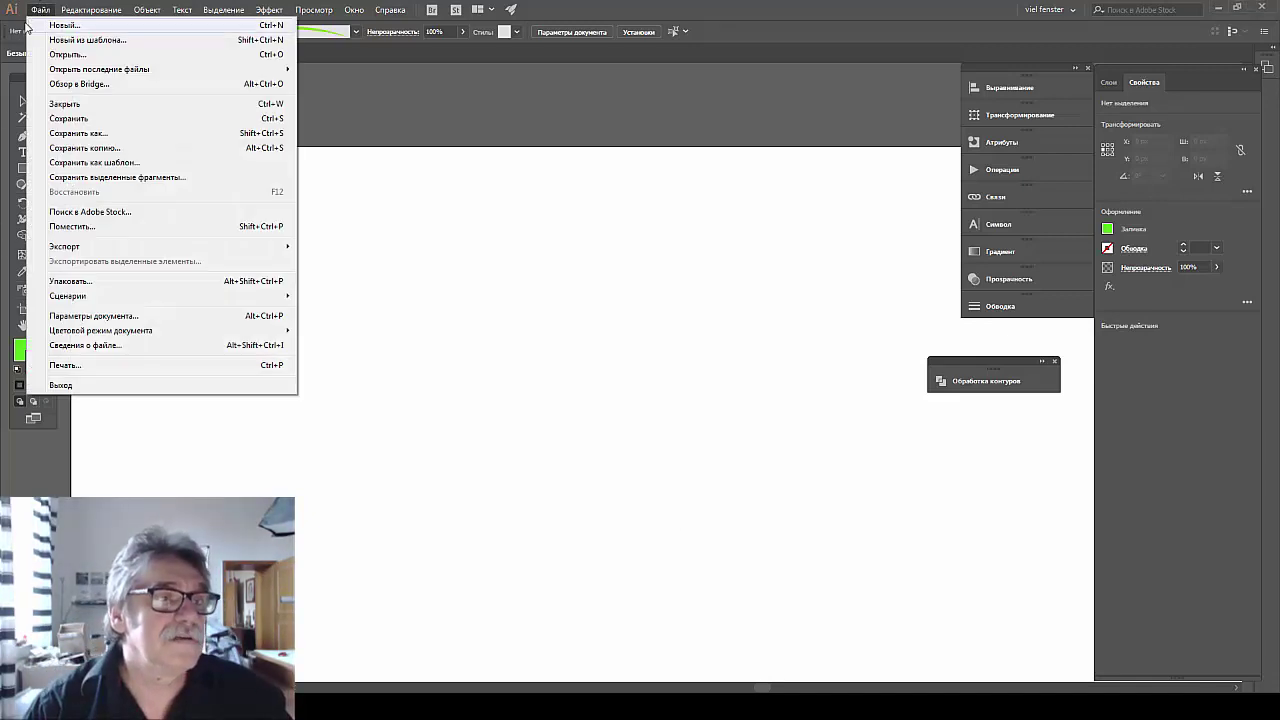
left_click(40, 22)
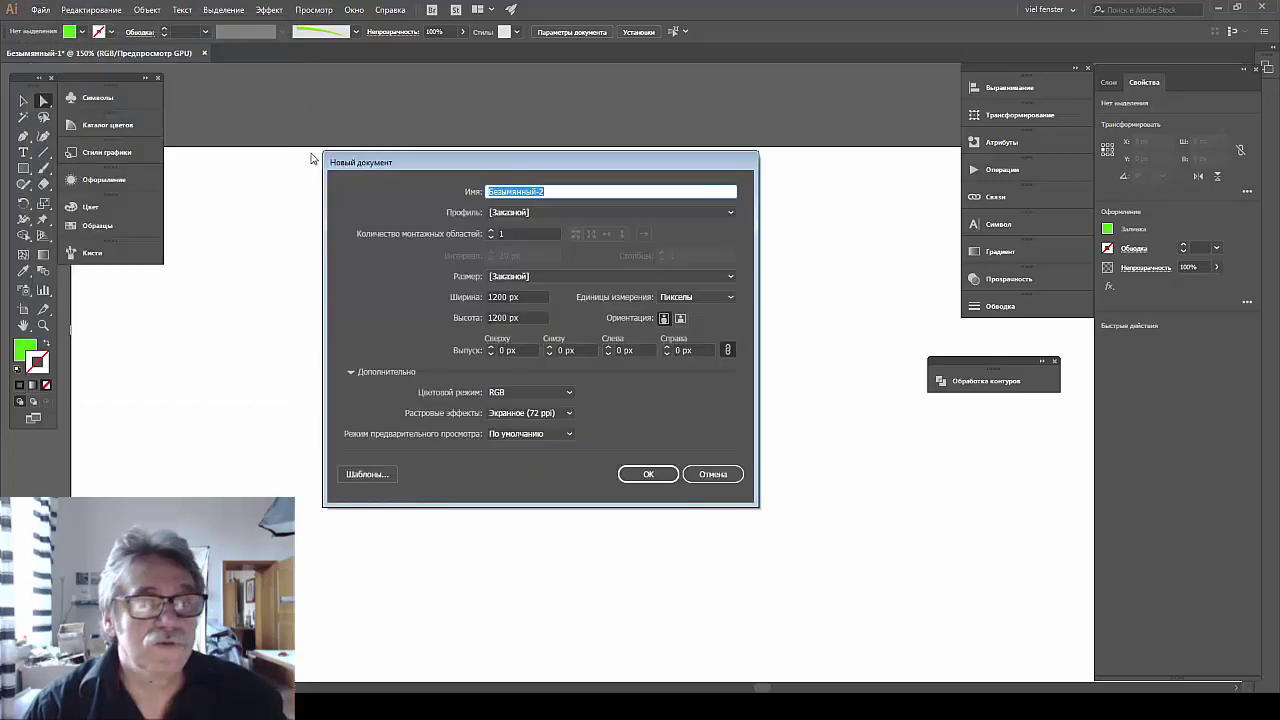
left_click(648, 474)
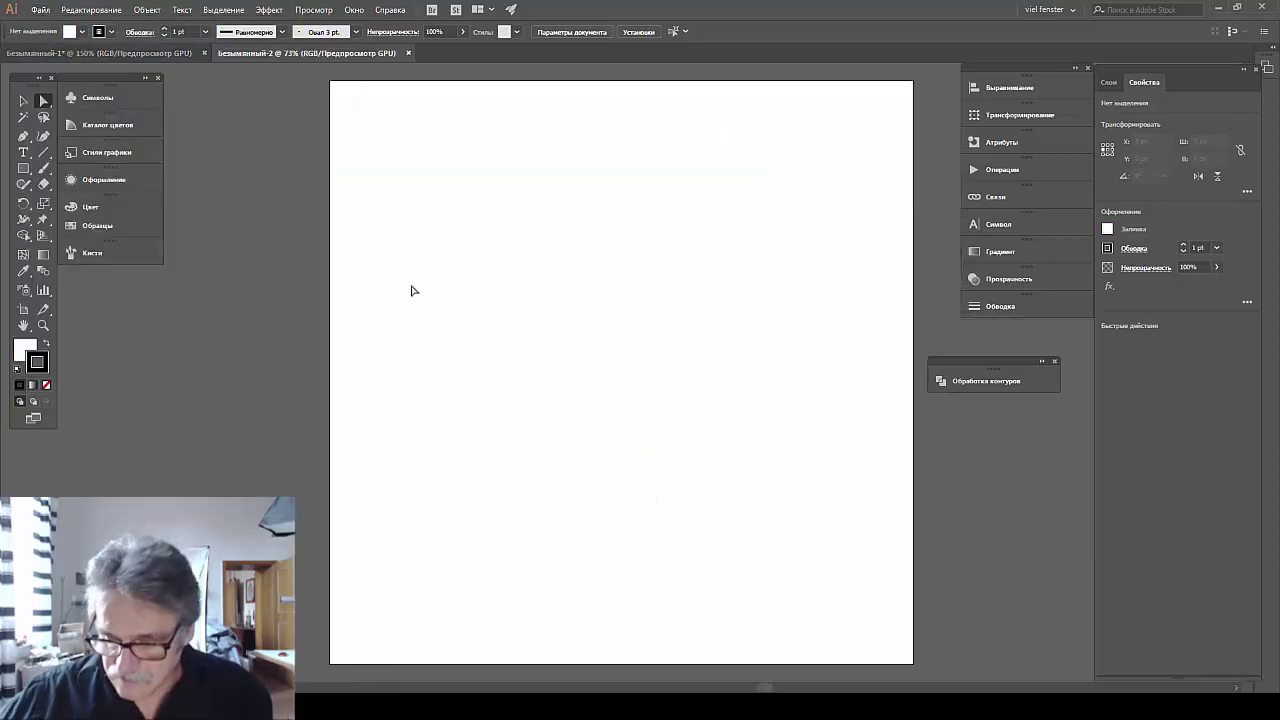
key("ctrl+1")
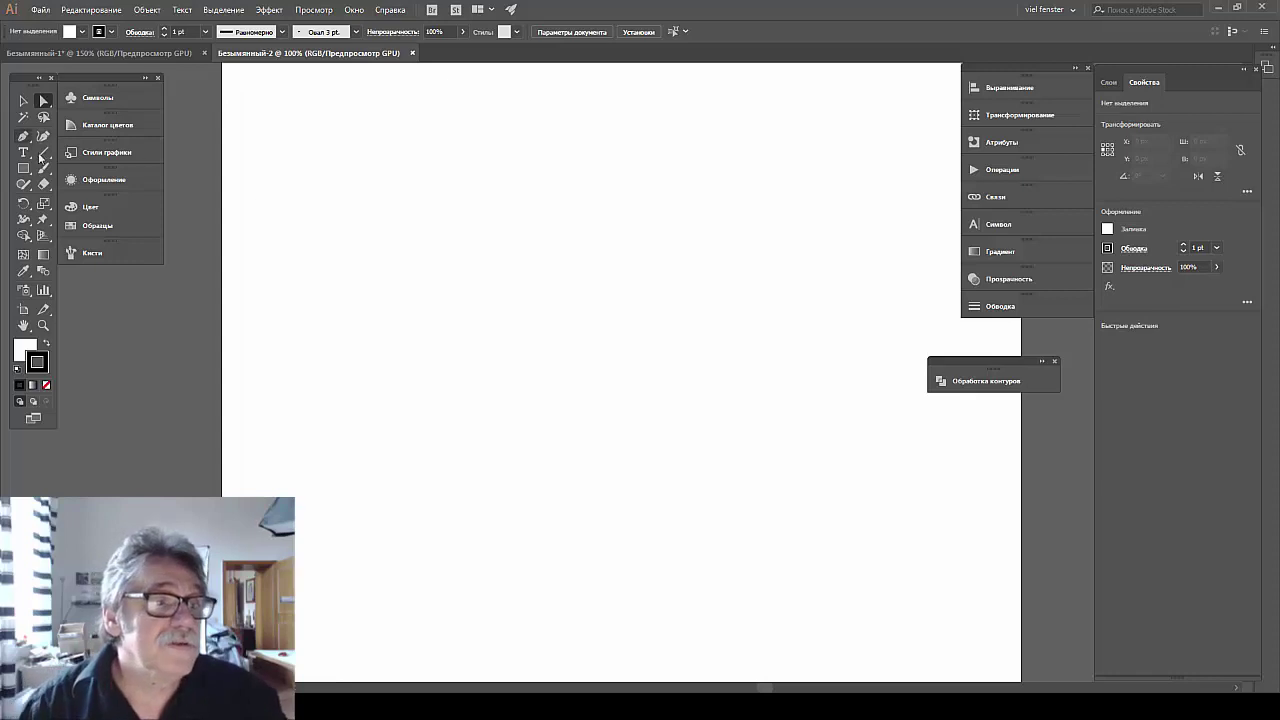
left_click(23, 135)
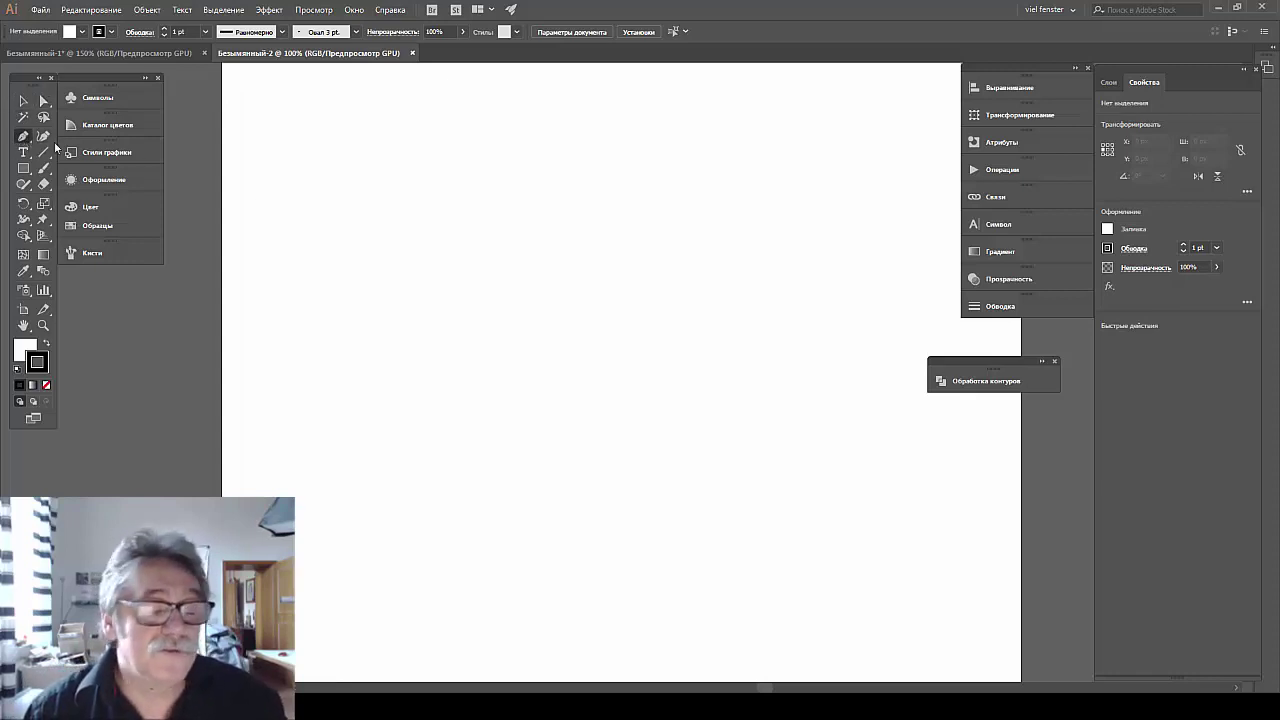
Draw a closed, curved blade outline from the tip down to a sharp base and back.
left_click(621, 152)
left_click(696, 346)
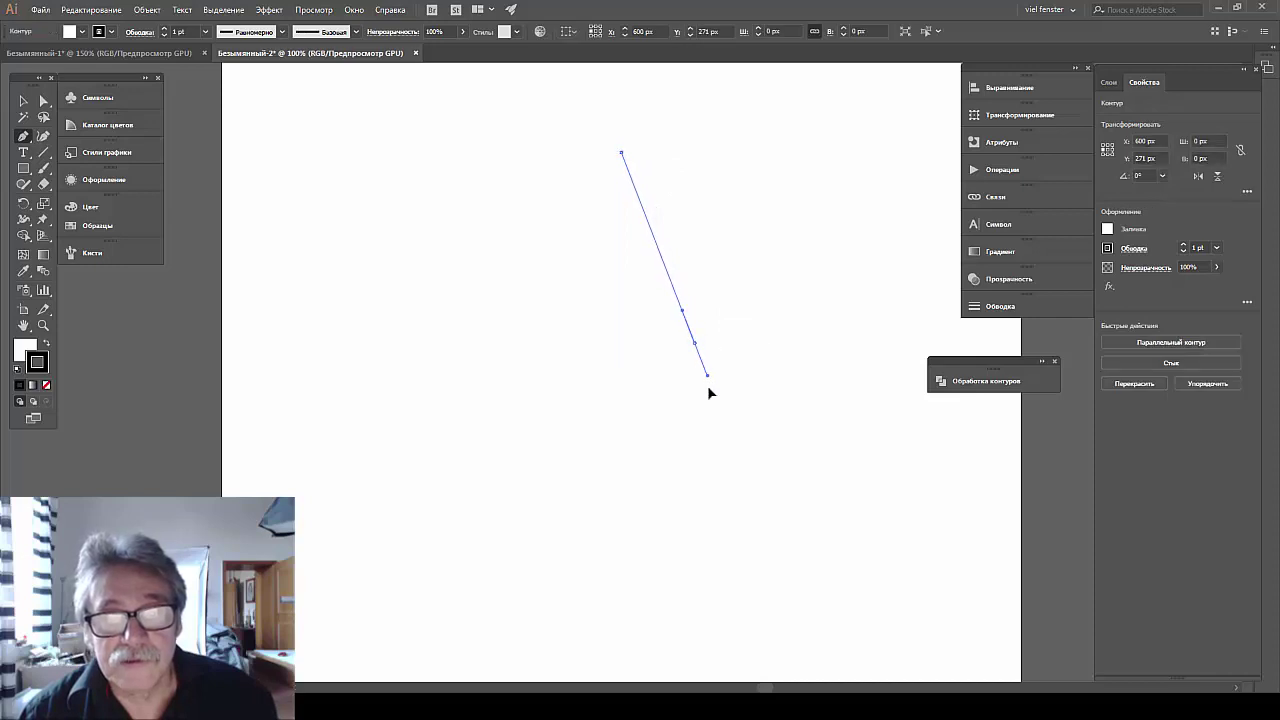
left_click_drag(708, 388, 697, 477)
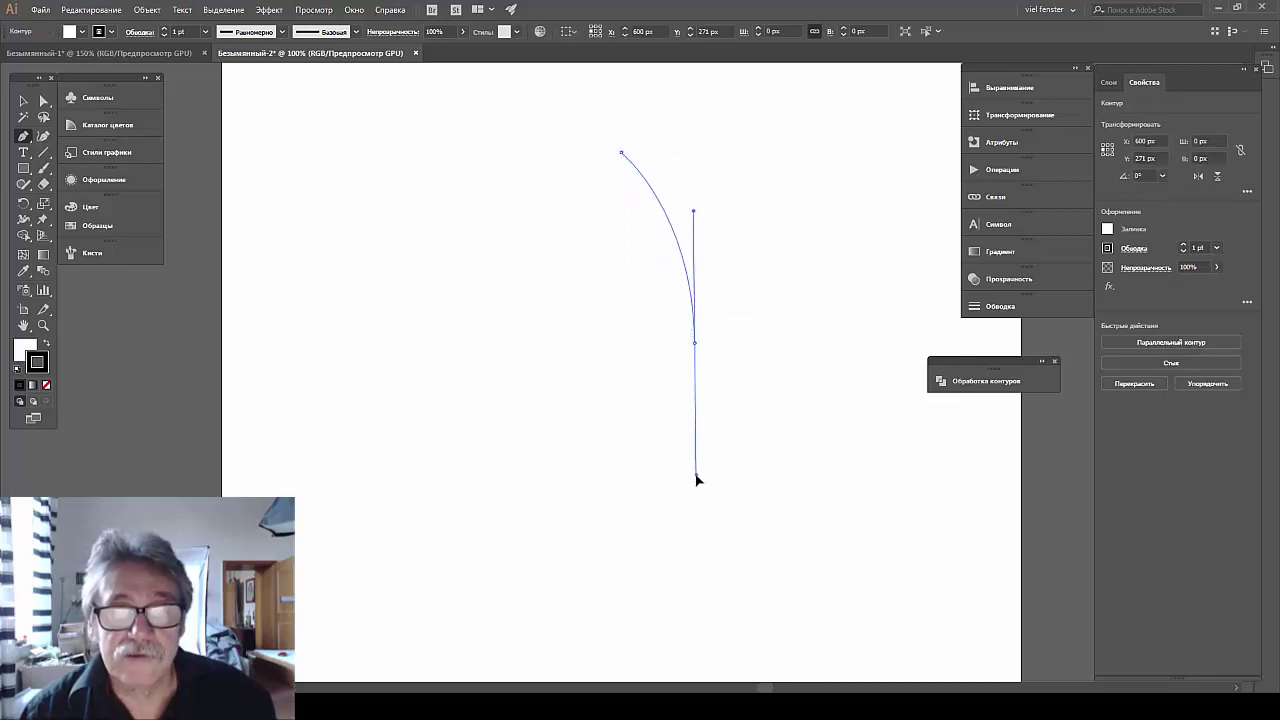
left_click(694, 344)
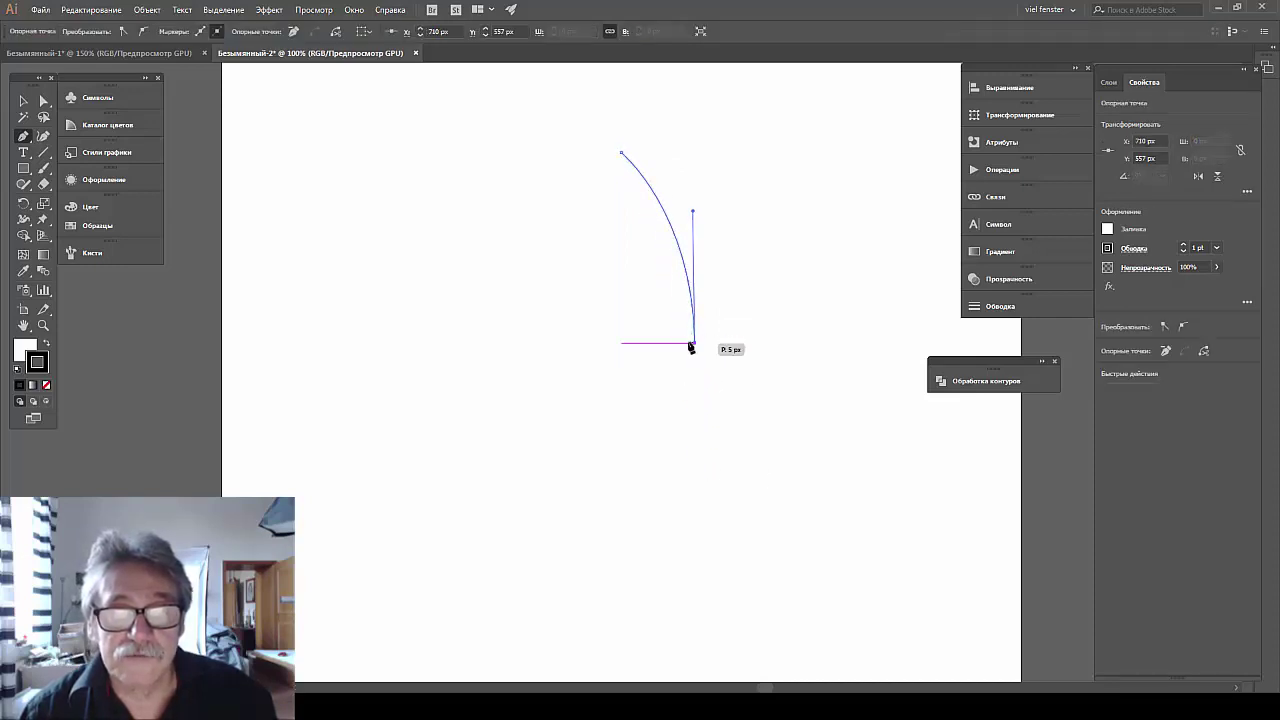
left_click(681, 344)
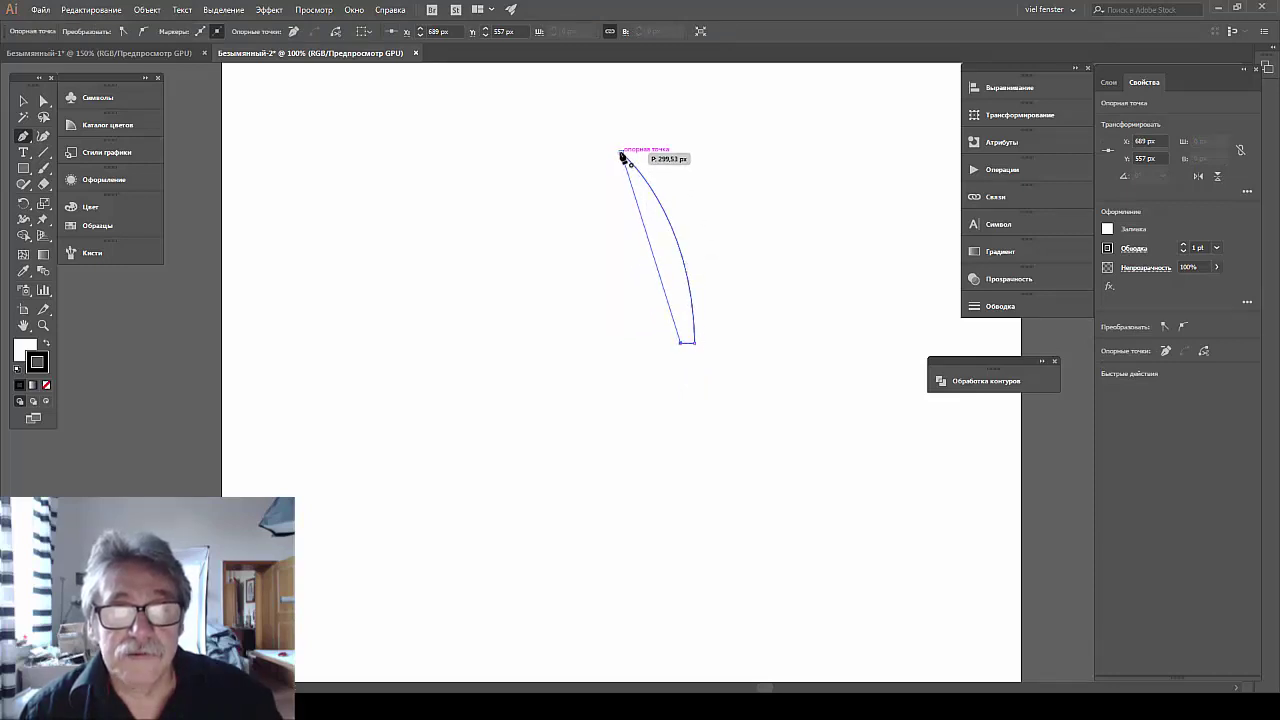
left_click(621, 155)
Add a left-edge anchor, thin the blade and reshape its inner curve, then deselect.
left_click(652, 248)
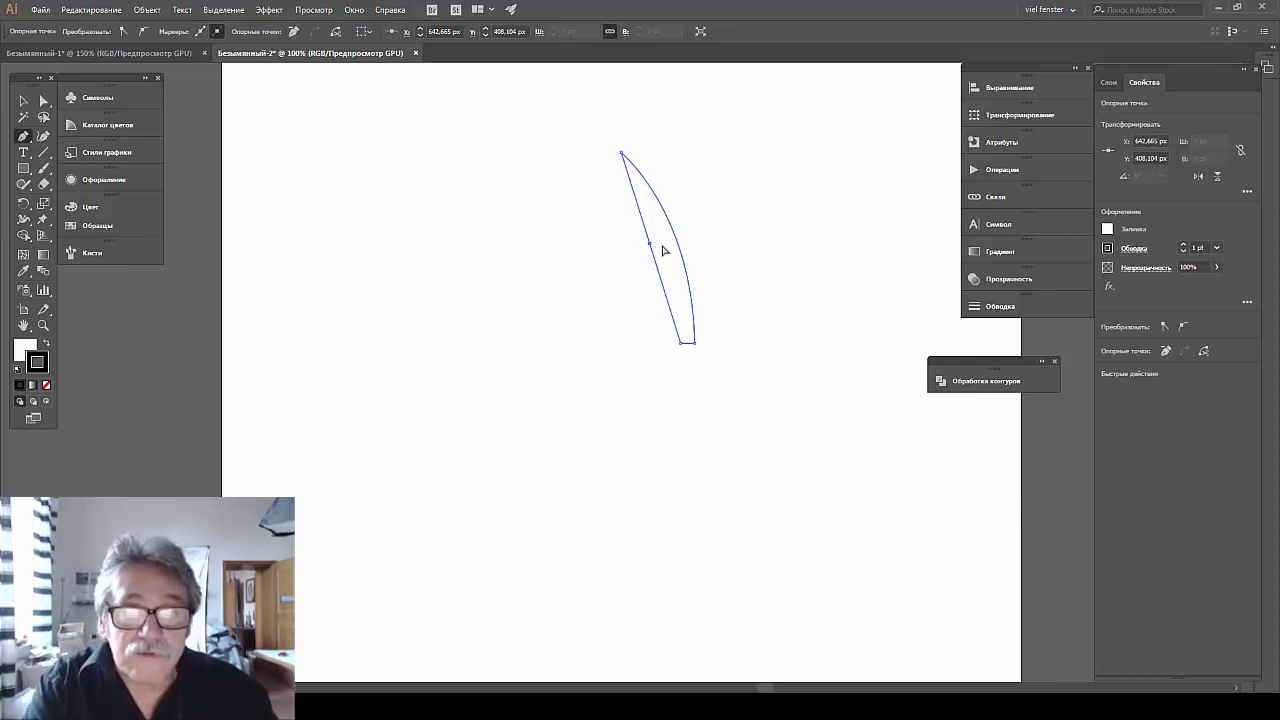
left_click_drag(652, 248, 653, 249)
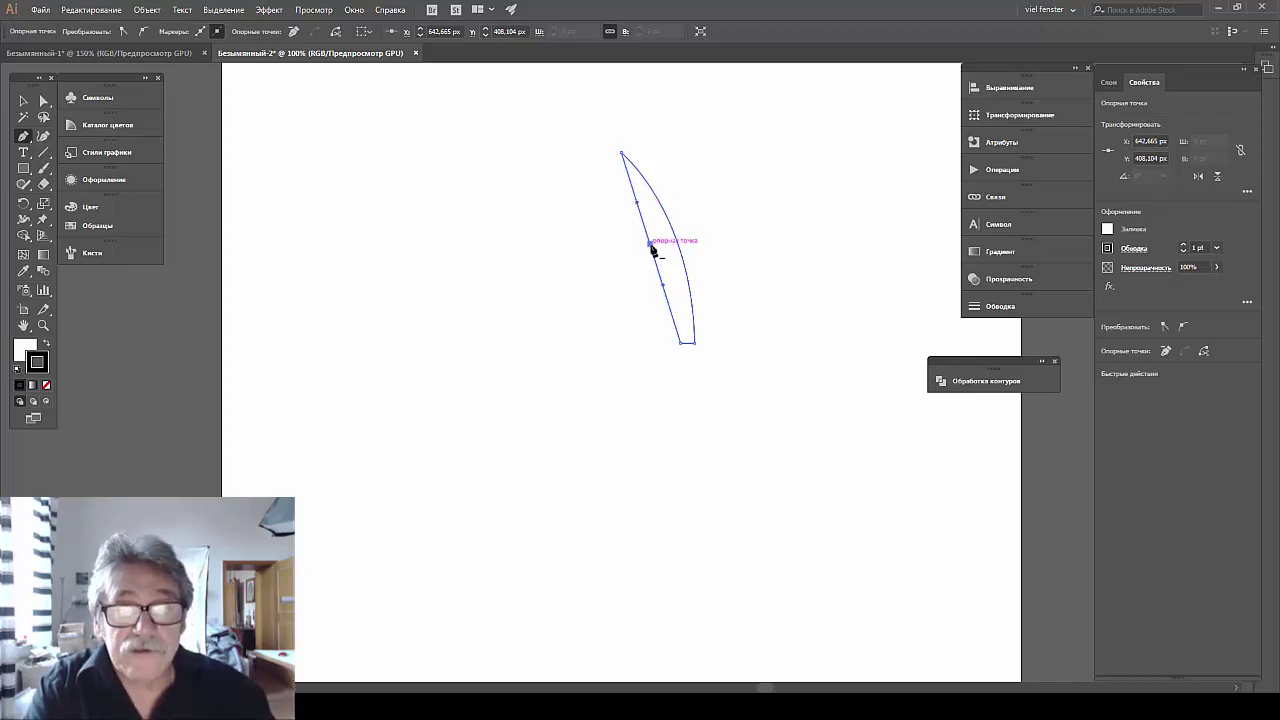
mouse_move(650, 244)
left_mouse_down()
mouse_move(670, 250)
mouse_move(661, 197)
left_mouse_up()
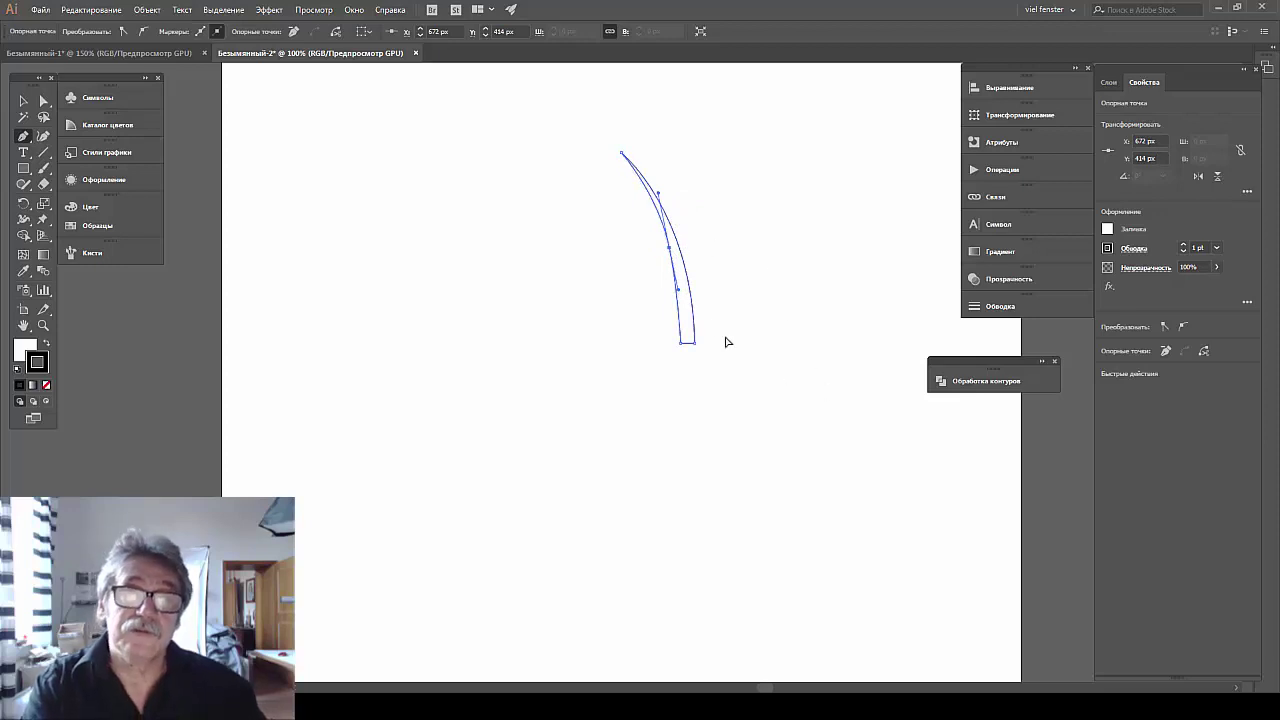
left_click_drag(678, 292, 687, 316)
left_click(871, 372, "ctrl")
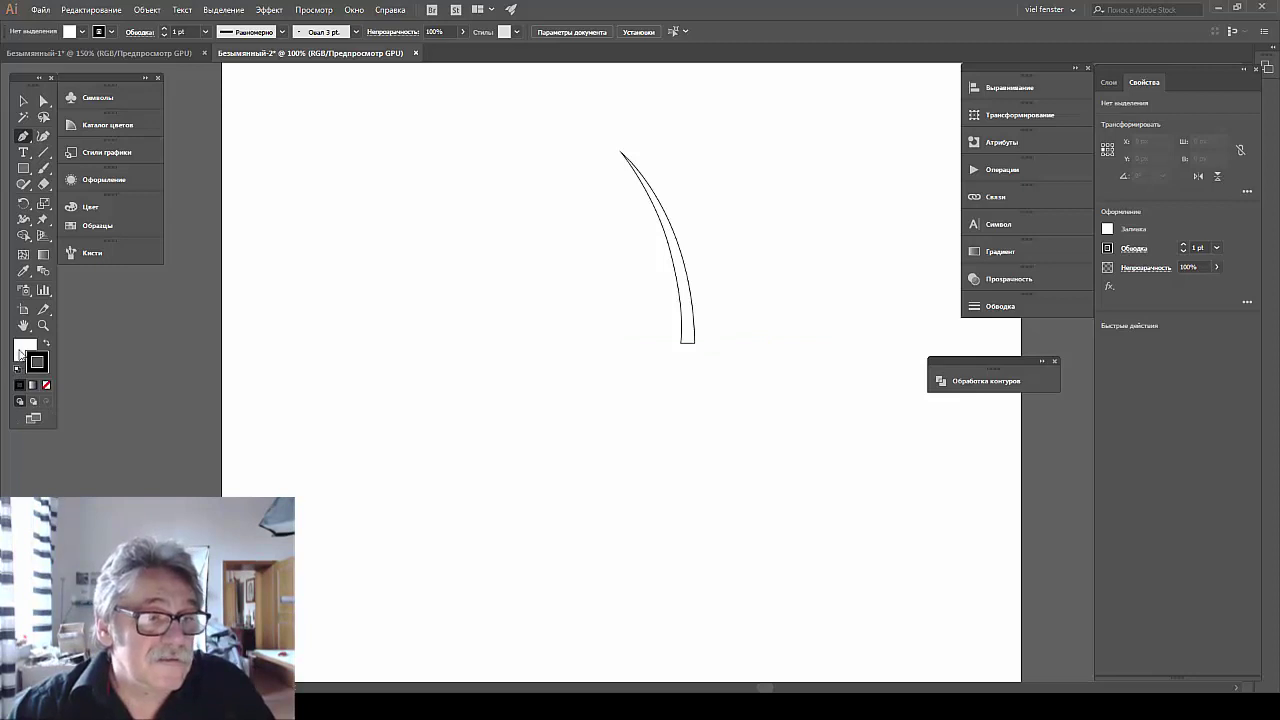
Pick a yellow-green fill colour, select the blade and set its stroke to None.
double_click(24, 350)
left_click(1035, 220)
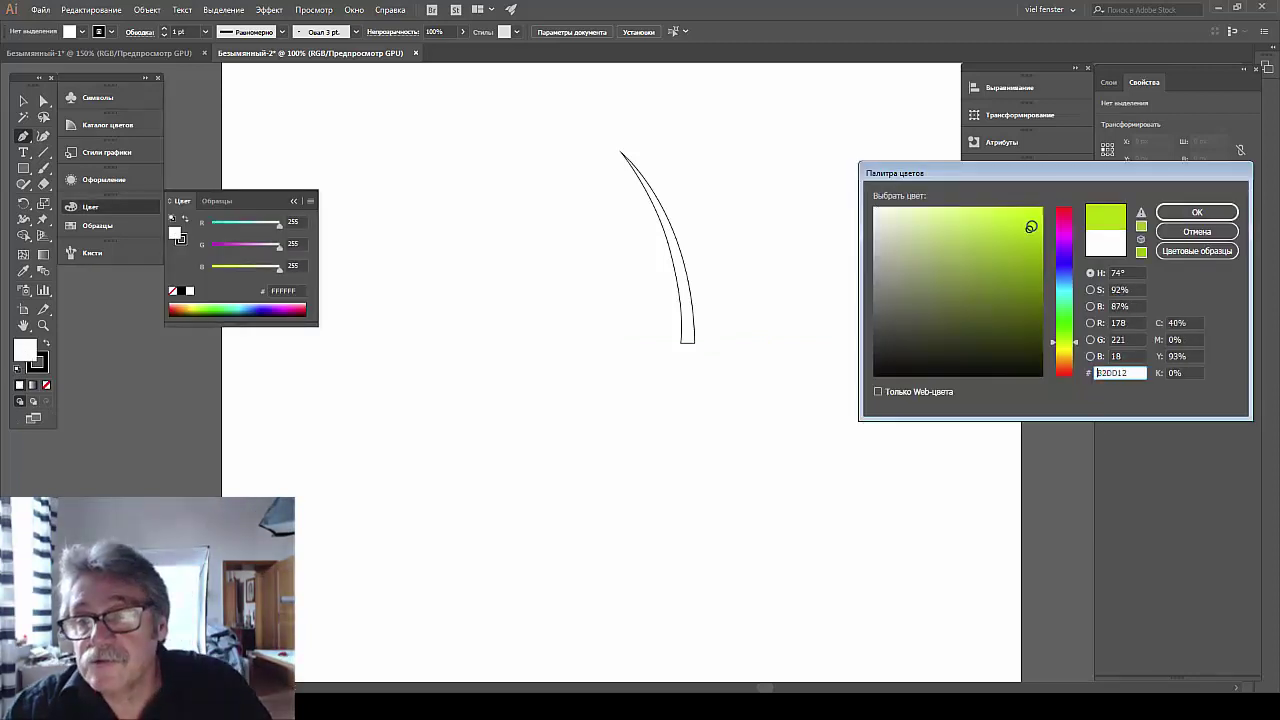
left_click(1170, 214)
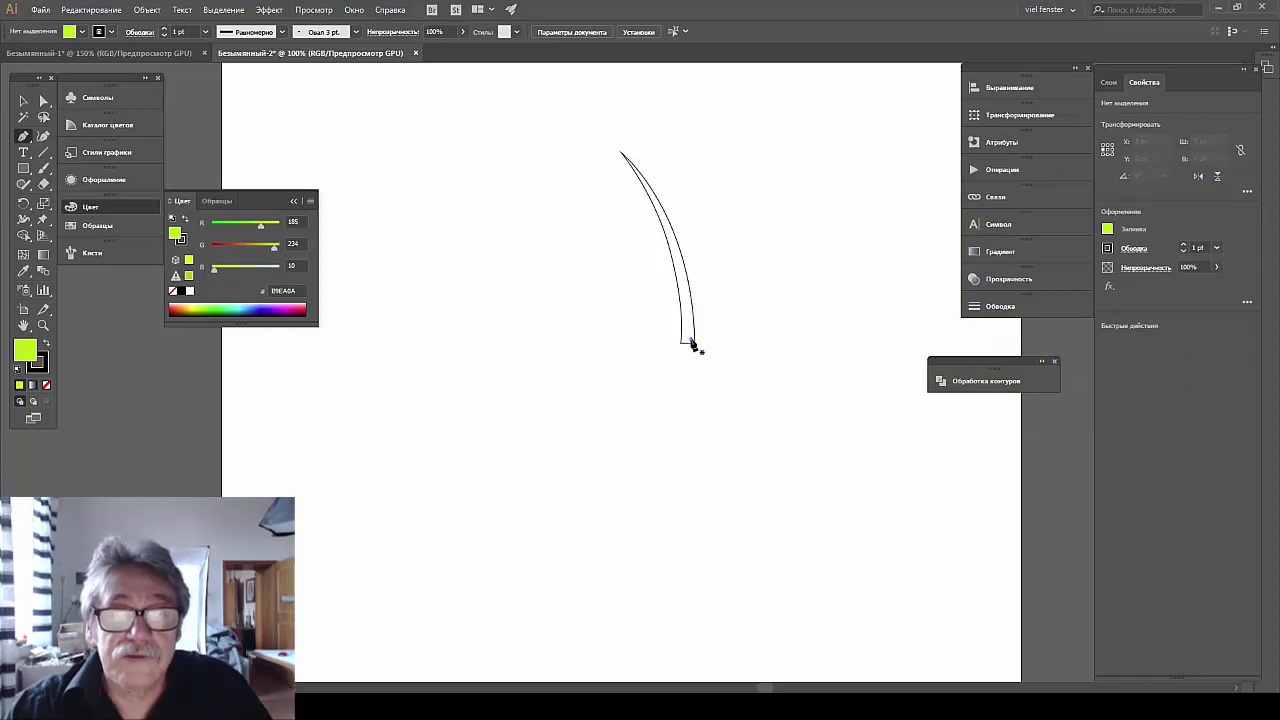
left_click(690, 342)
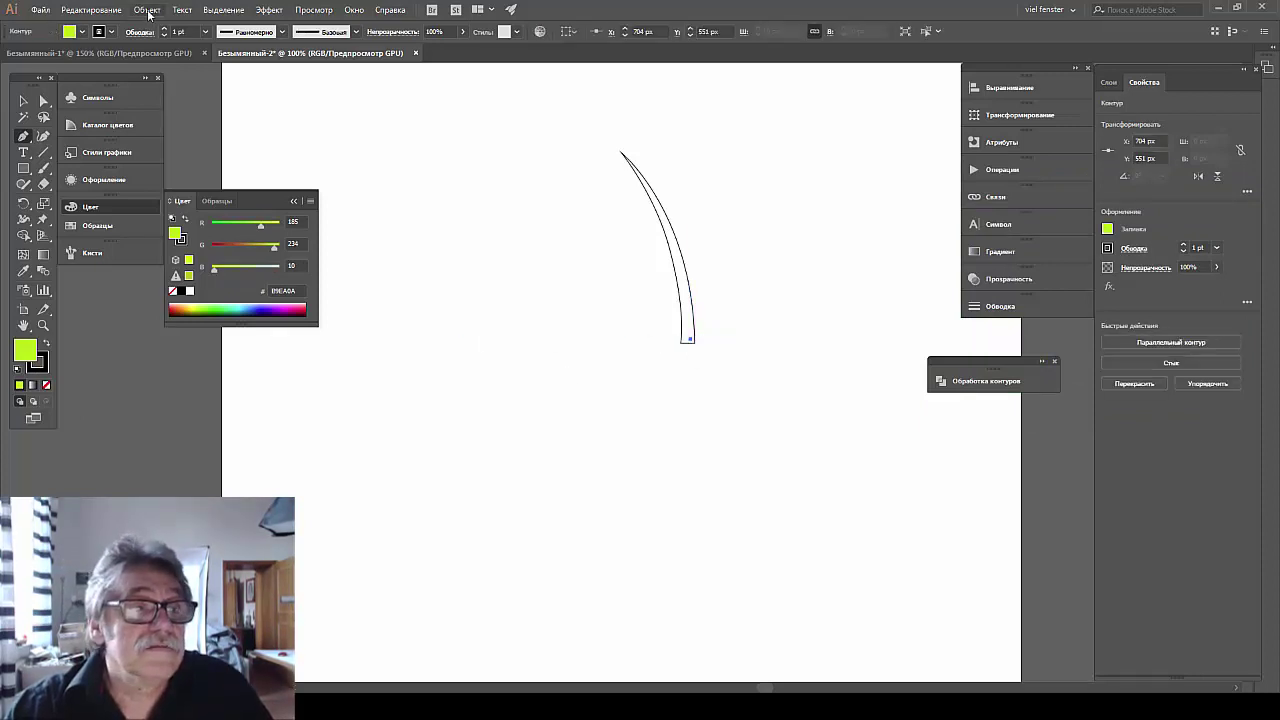
left_click(39, 372)
left_click(44, 386)
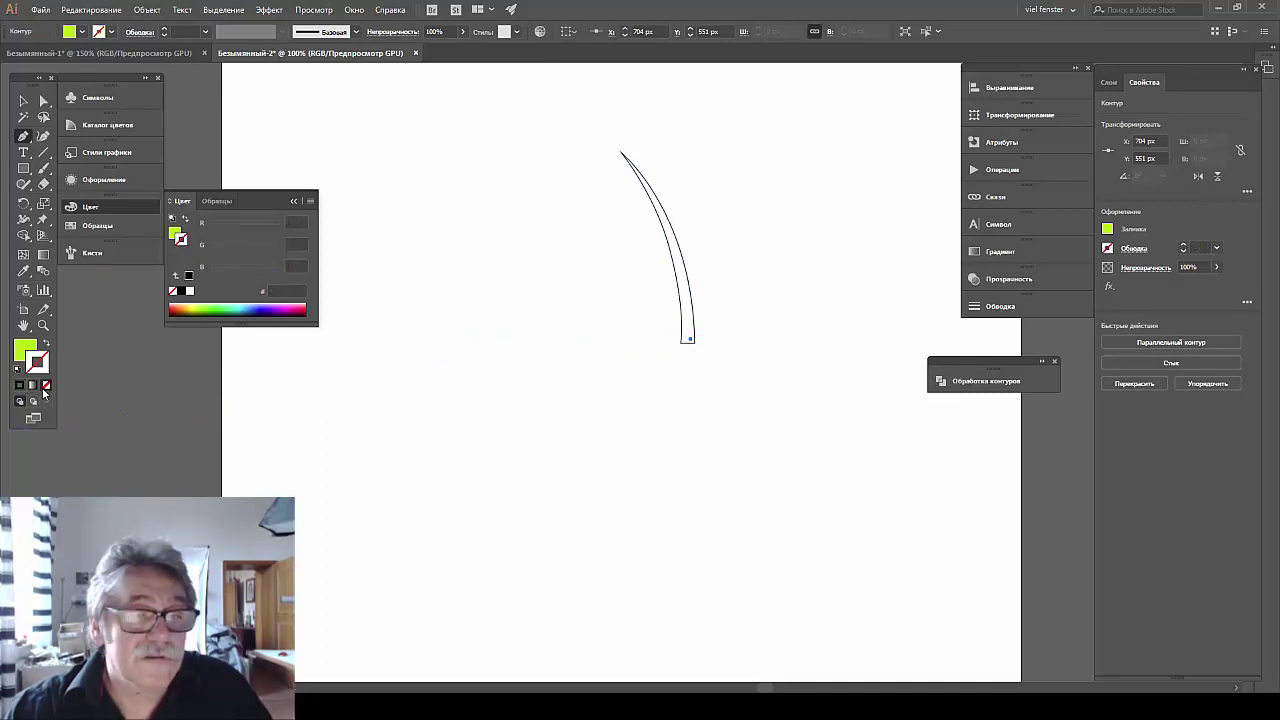
Browse the Object menu, reselect the blade, then deselect it.
left_click(27, 351)
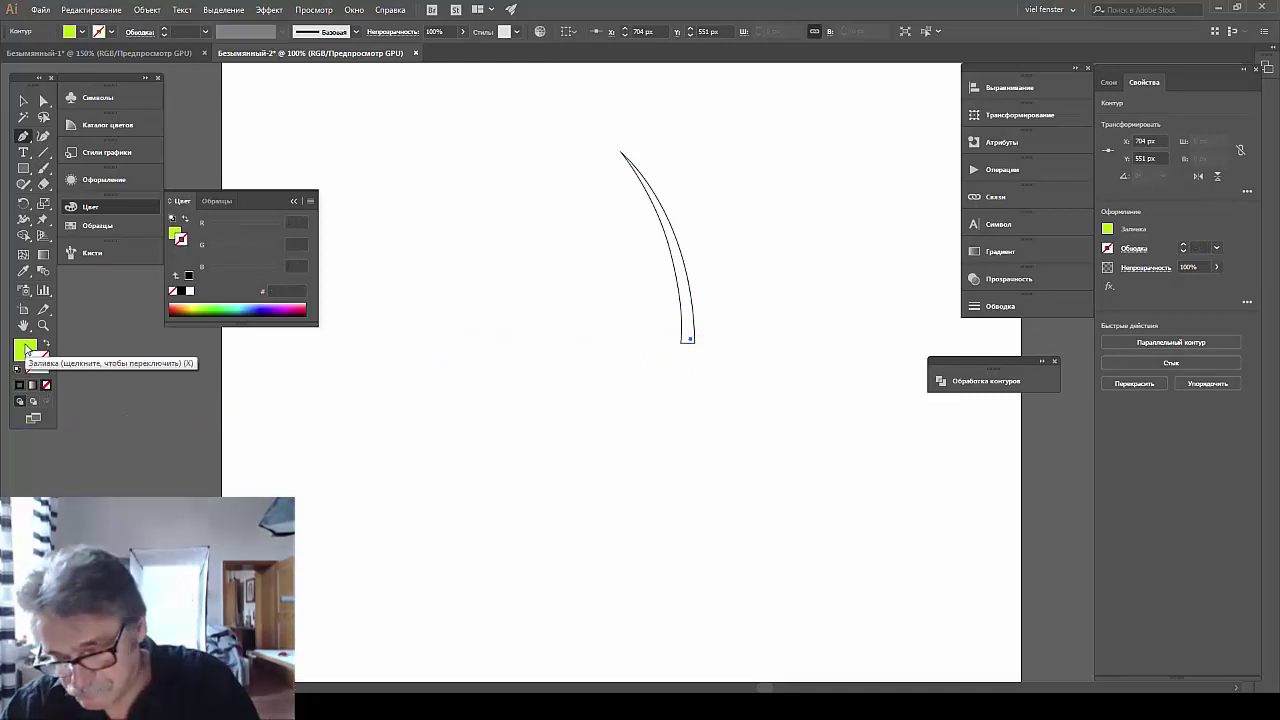
key("ctrl+shift+a")
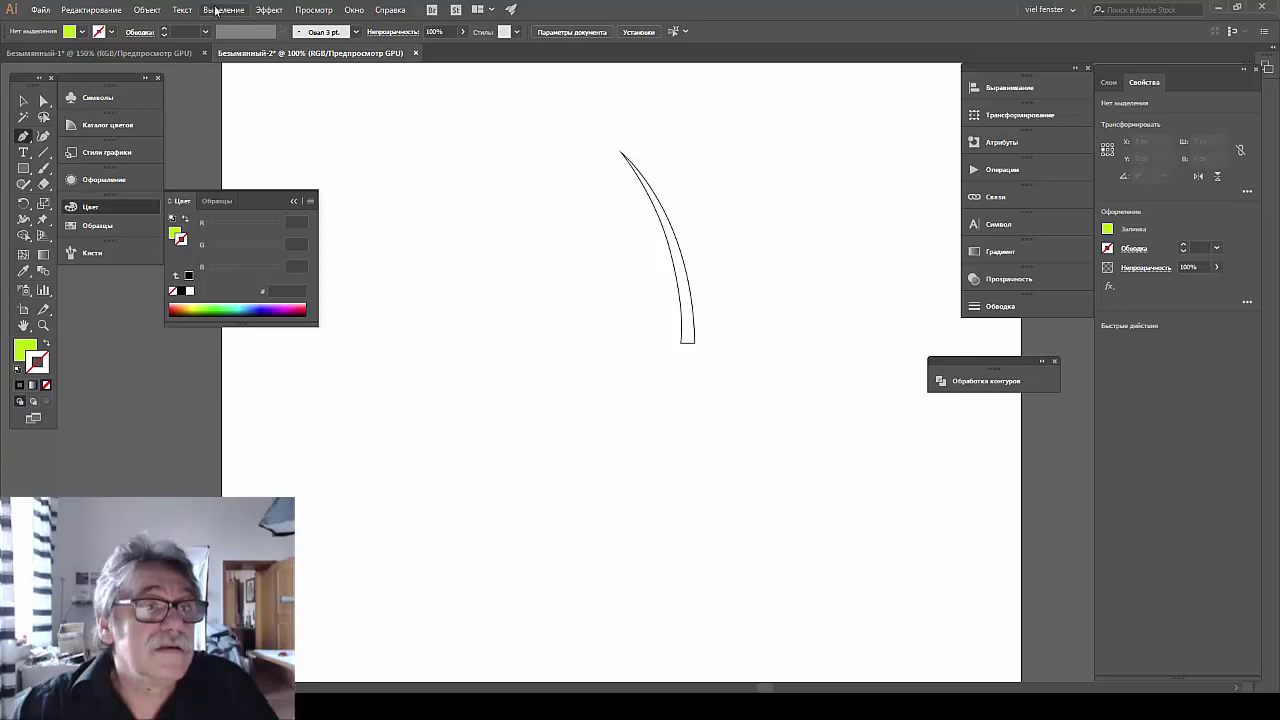
left_click(155, 11)
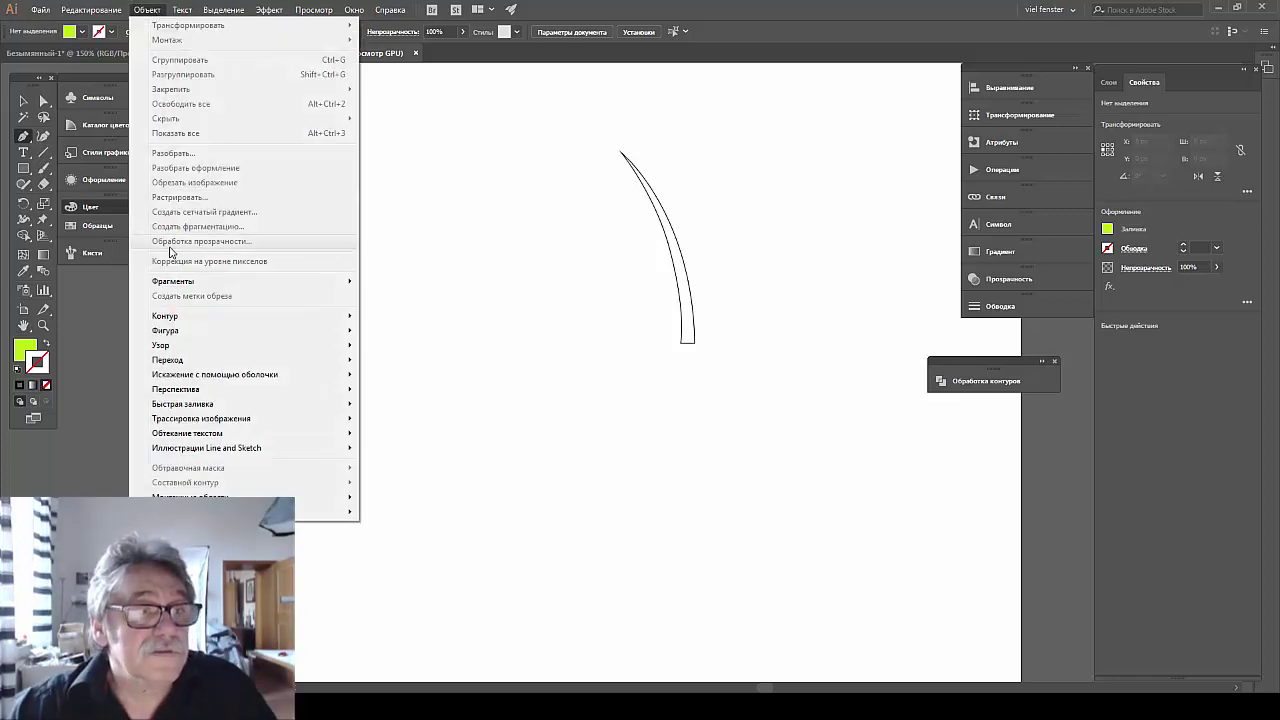
left_click(668, 220)
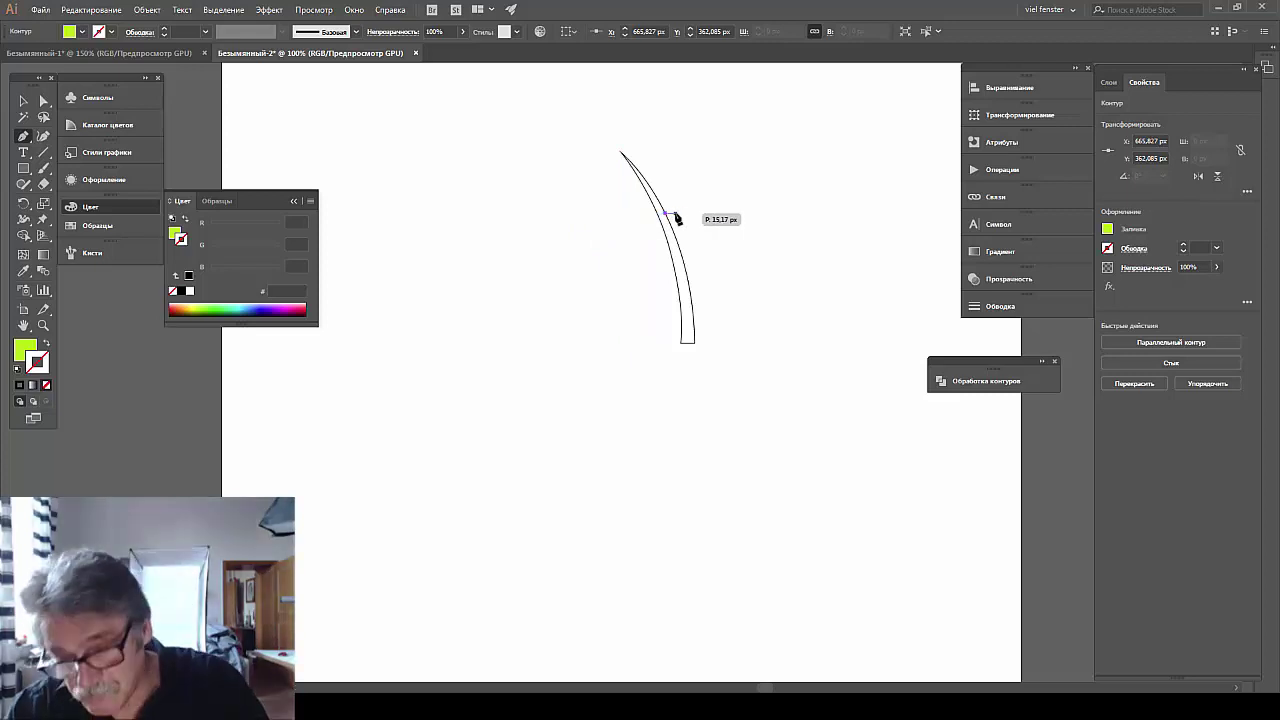
key("ctrl+shift+a")
Select the whole blade with the Selection tool, remove its stroke and fill it with B3D82B.
left_click(23, 101)
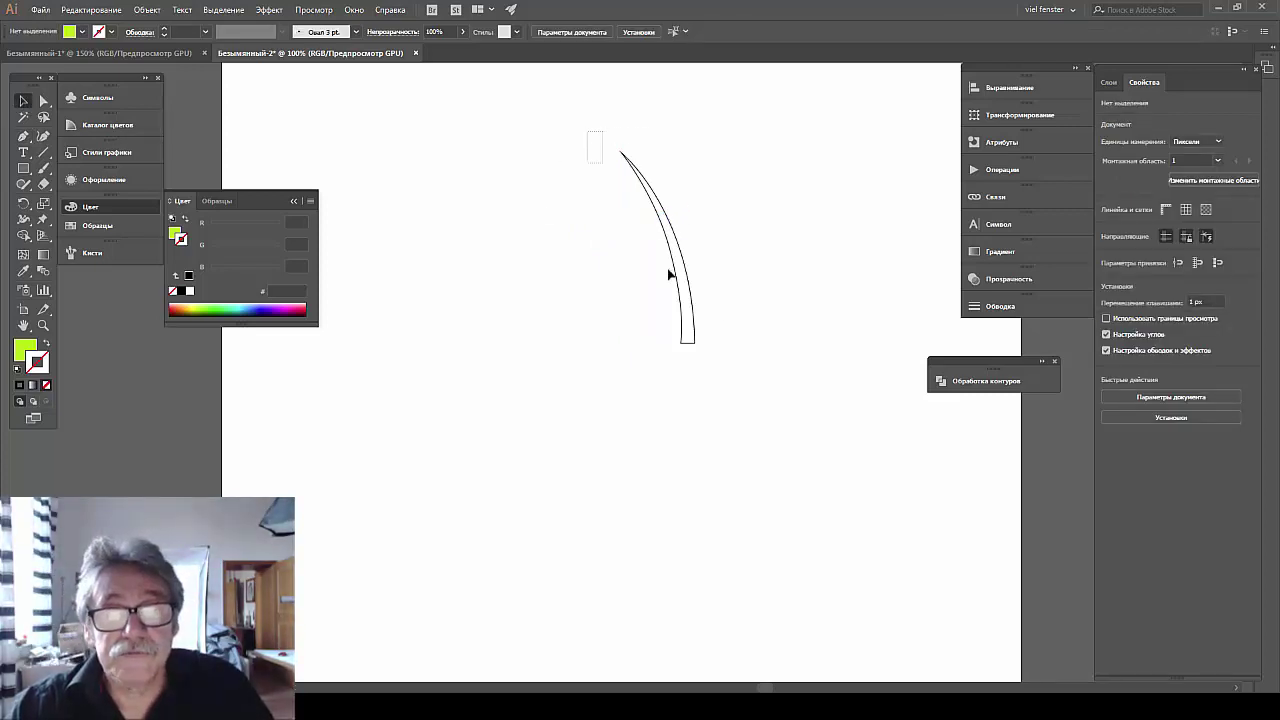
left_click_drag(670, 274, 766, 371)
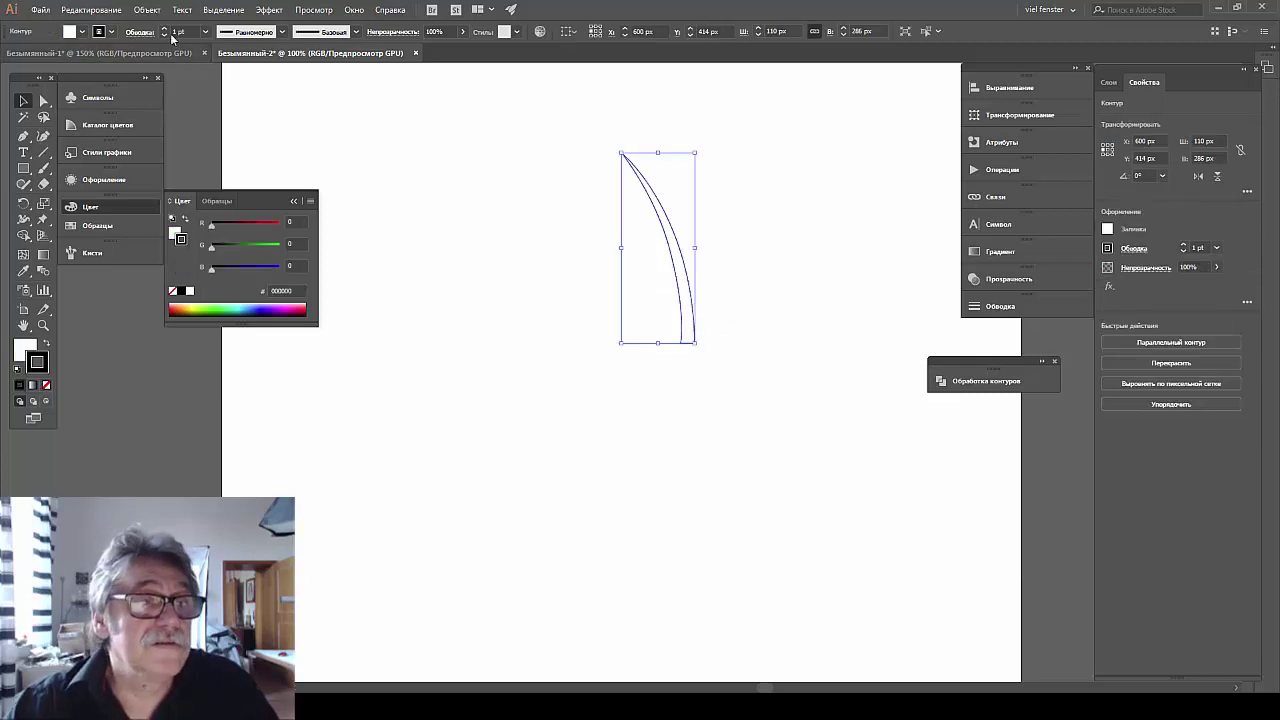
left_click(46, 385)
double_click(26, 351)
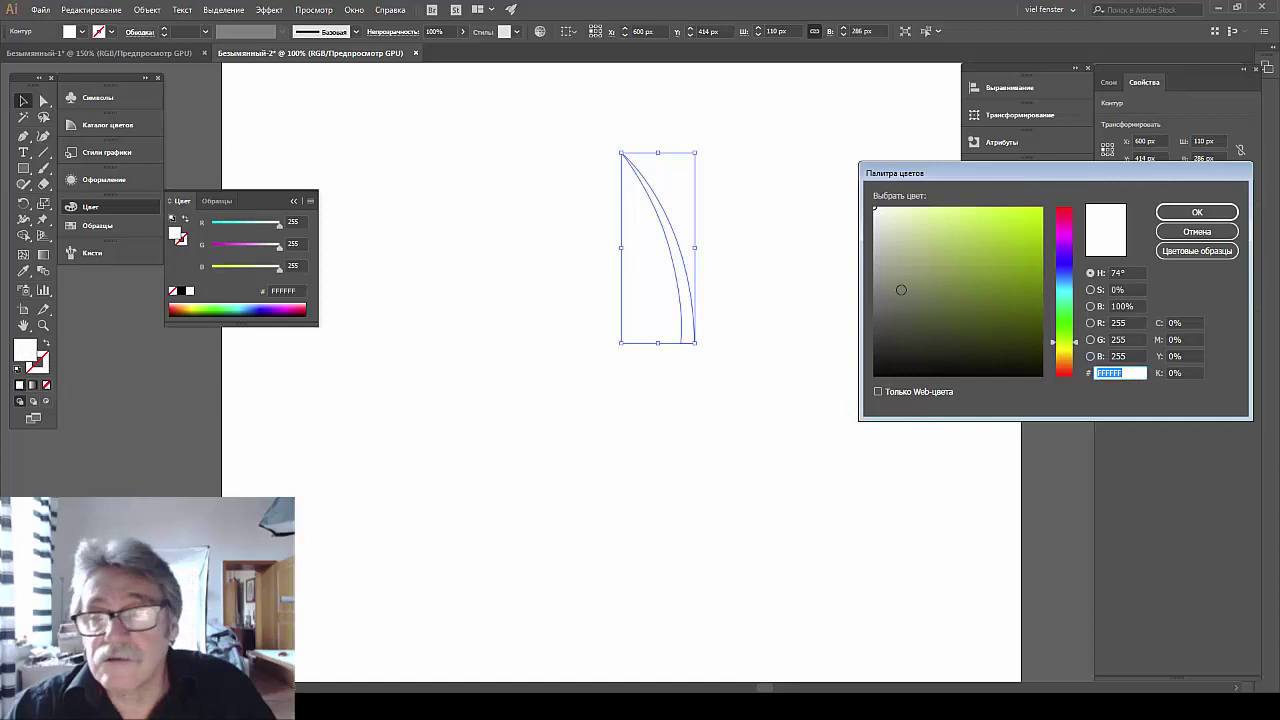
left_click_drag(983, 251, 1008, 231)
left_click(1197, 212)
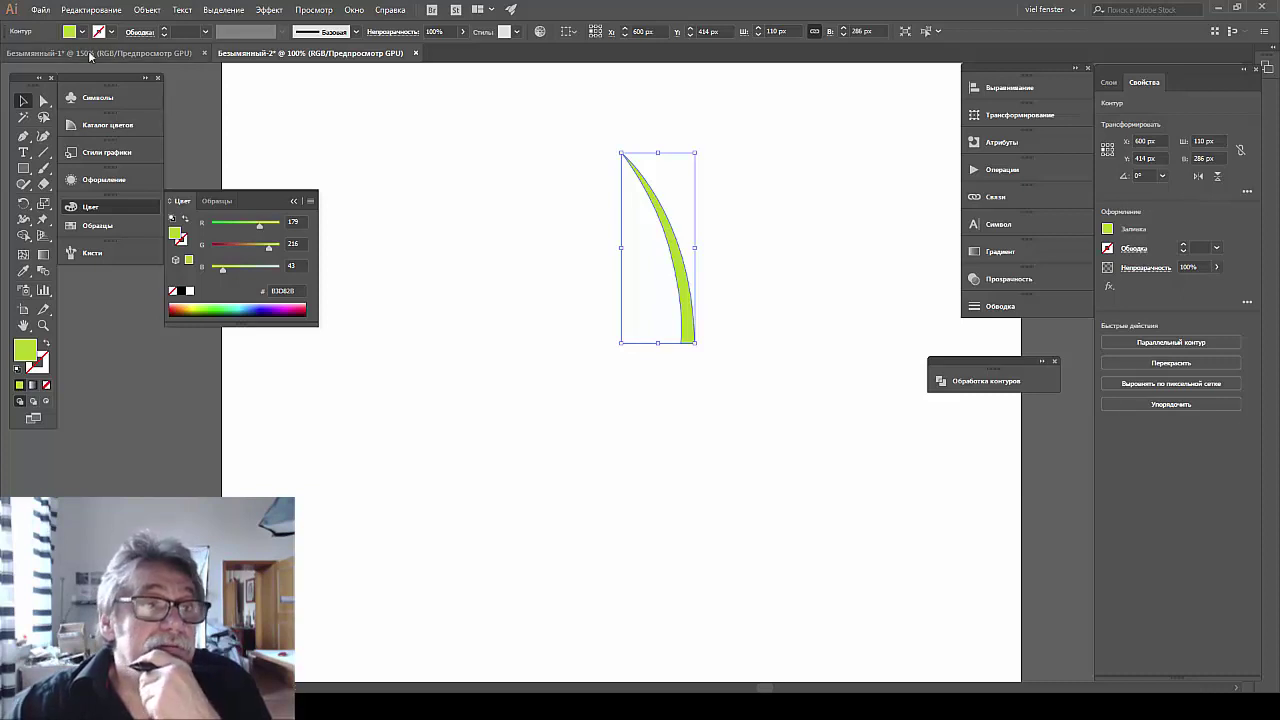
Deselect the blade, open the Brushes panel and switch to the Selection tool.
left_click(147, 9)
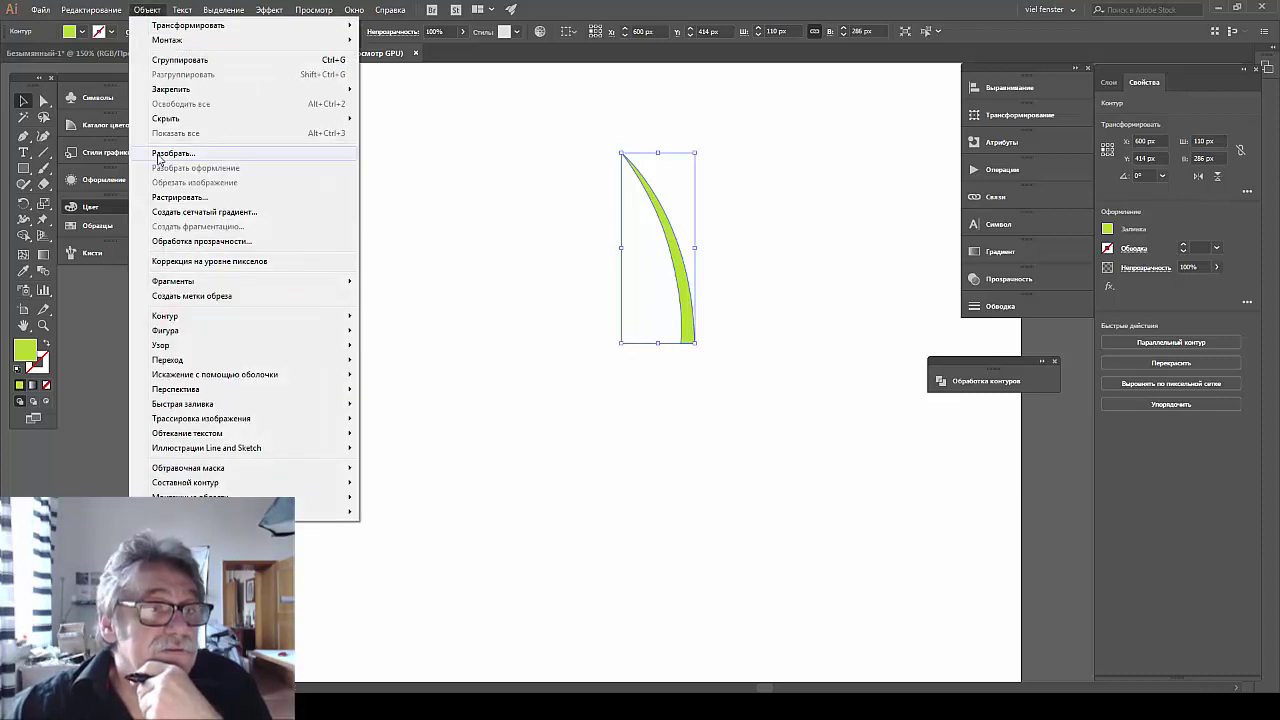
left_click(90, 206)
left_click(455, 370)
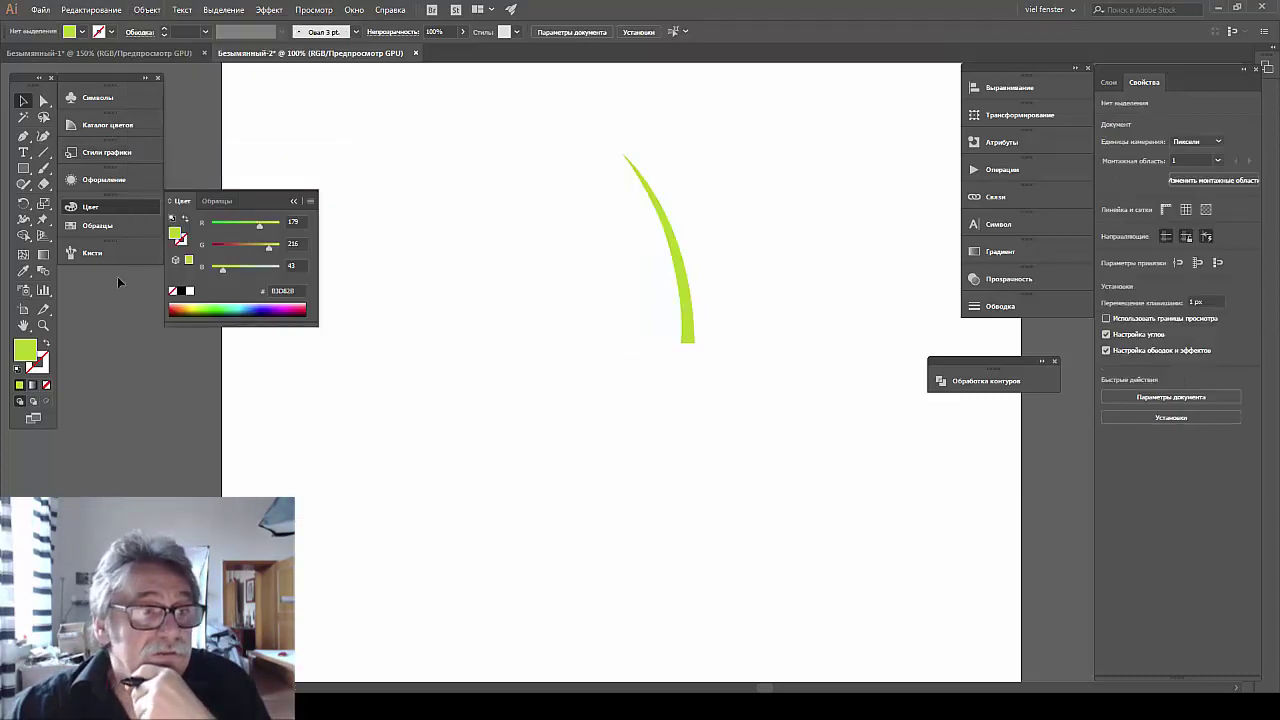
left_click(90, 253)
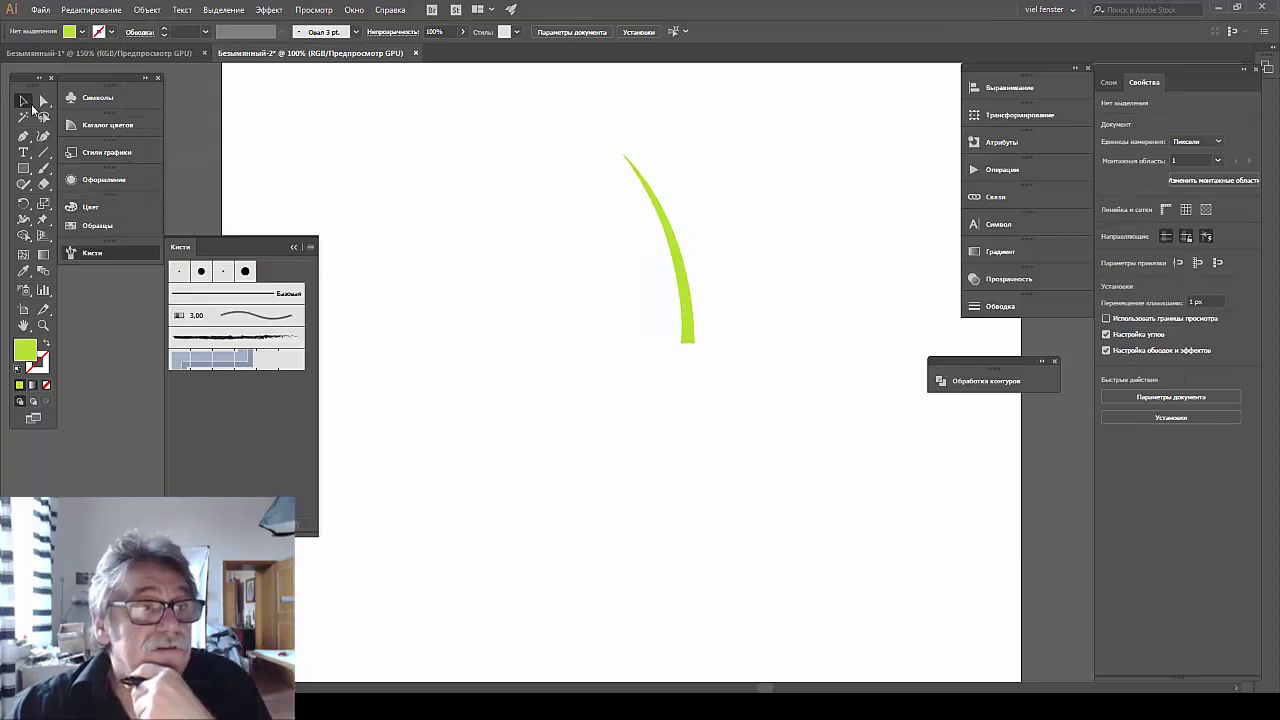
left_click(22, 101)
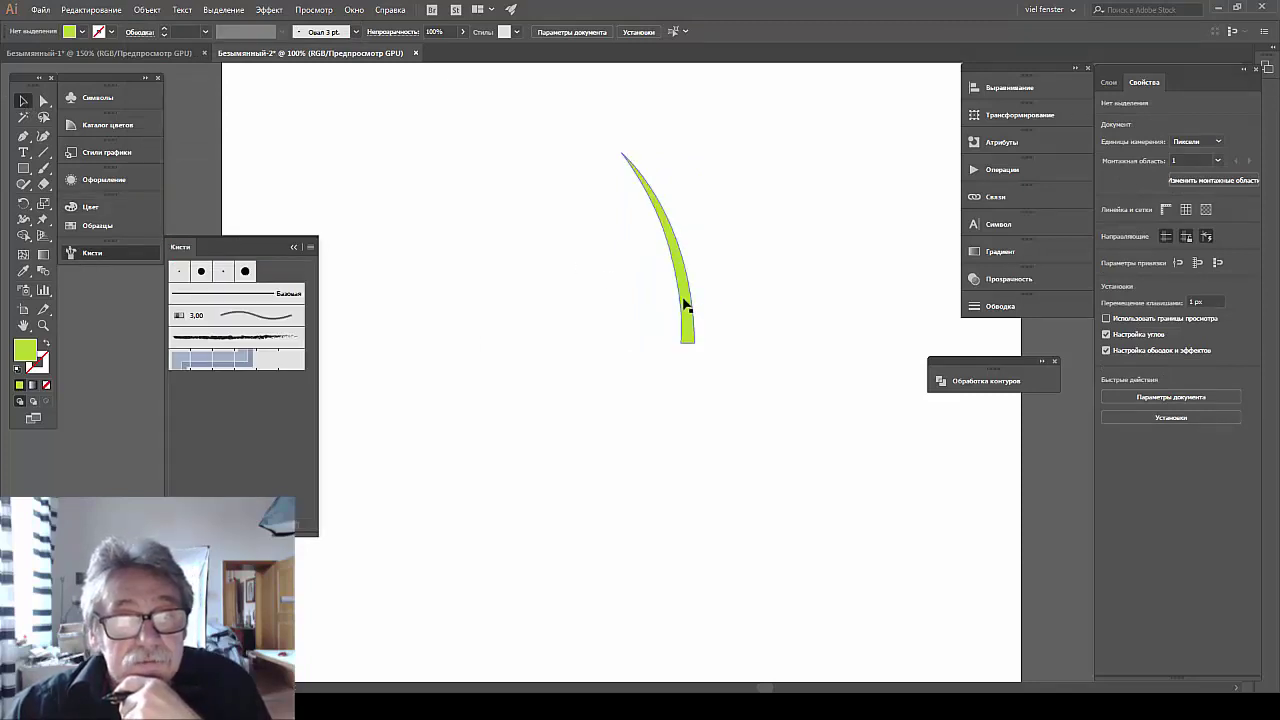
Drag the leaf into the Brushes panel as an Art Brush with 23% width.
left_click_drag(686, 306, 248, 418)
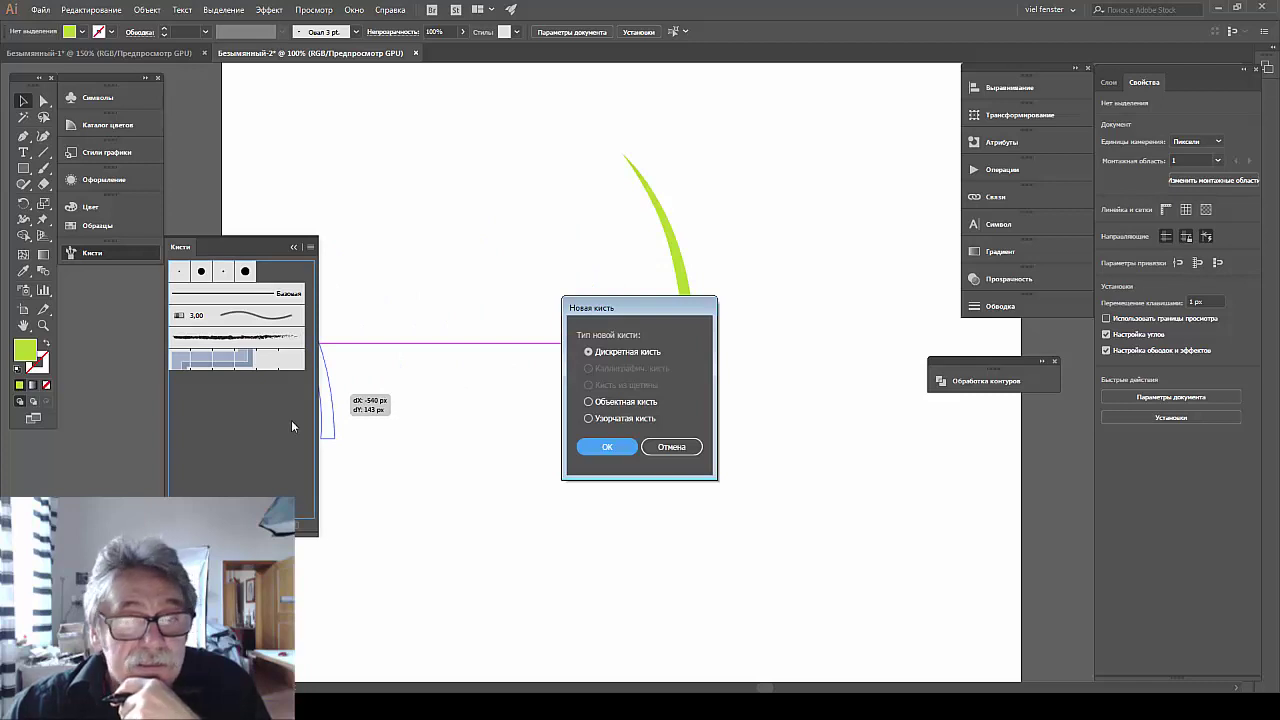
left_click(589, 402)
left_click(606, 449)
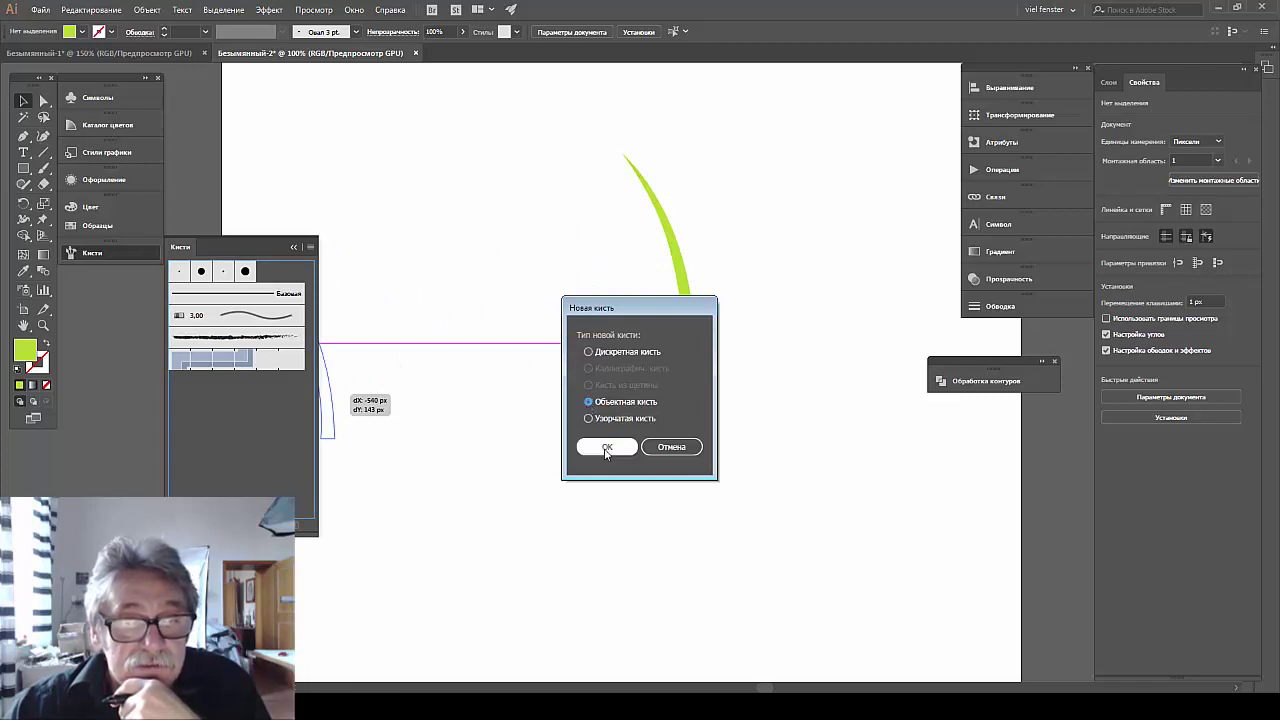
left_click(607, 449)
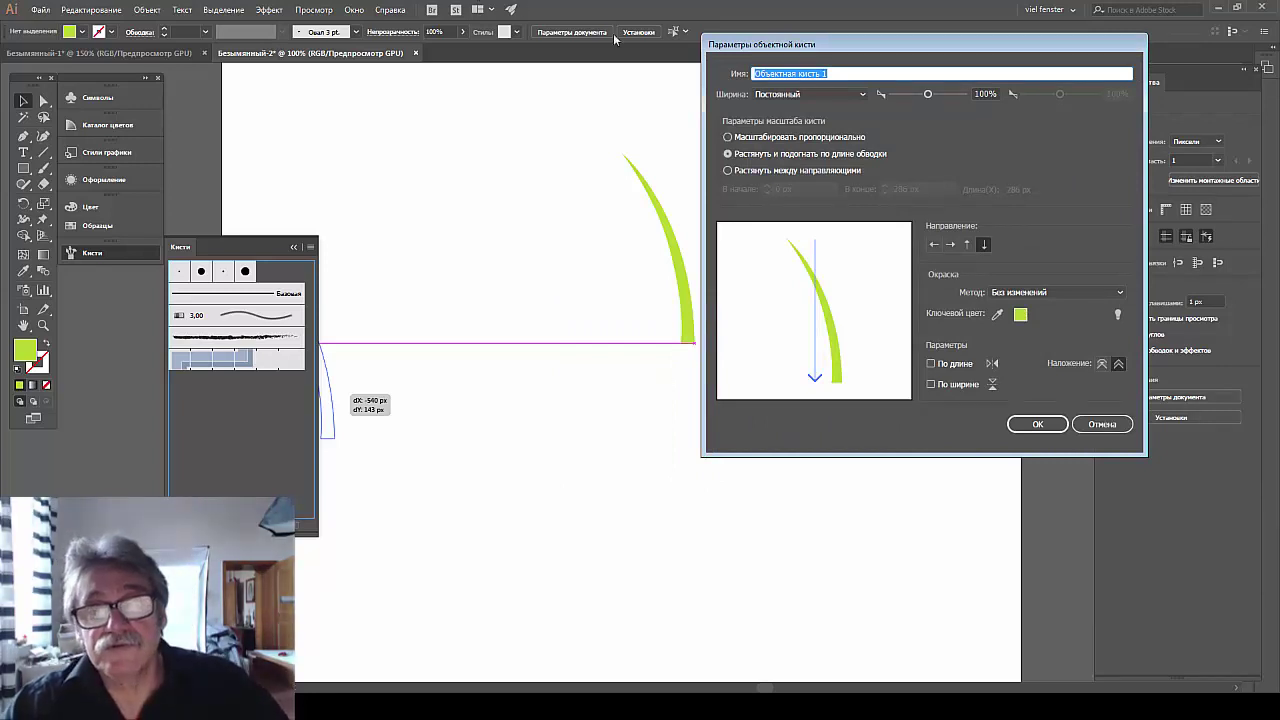
left_click(927, 94)
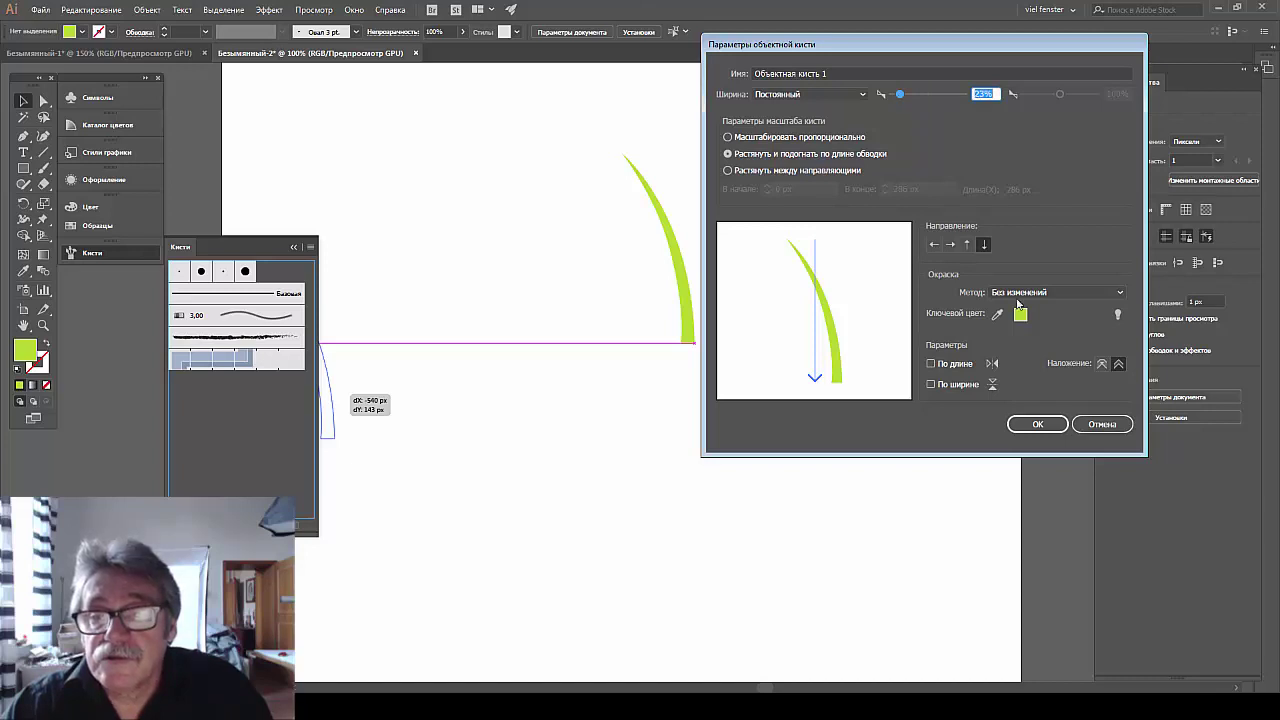
left_click(1040, 426)
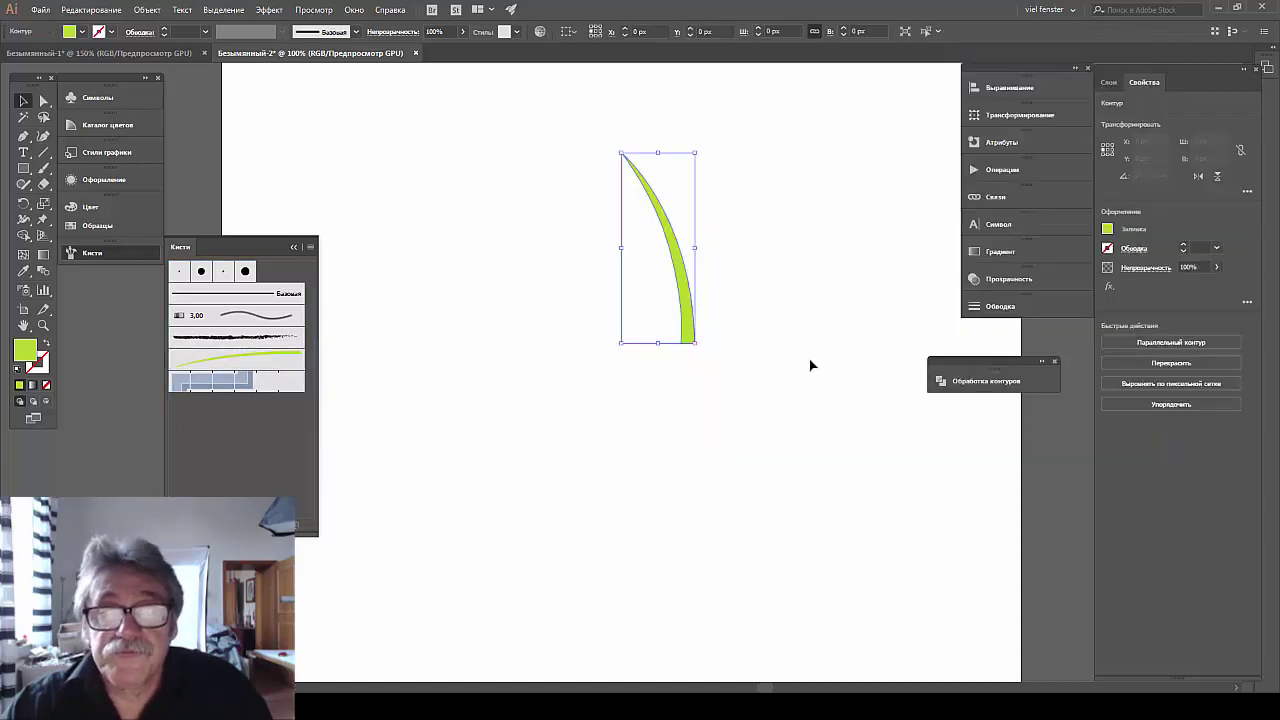
Move the leaf to the top-left and paint the first grass blades near the centre.
left_click_drag(630, 290, 259, 220)
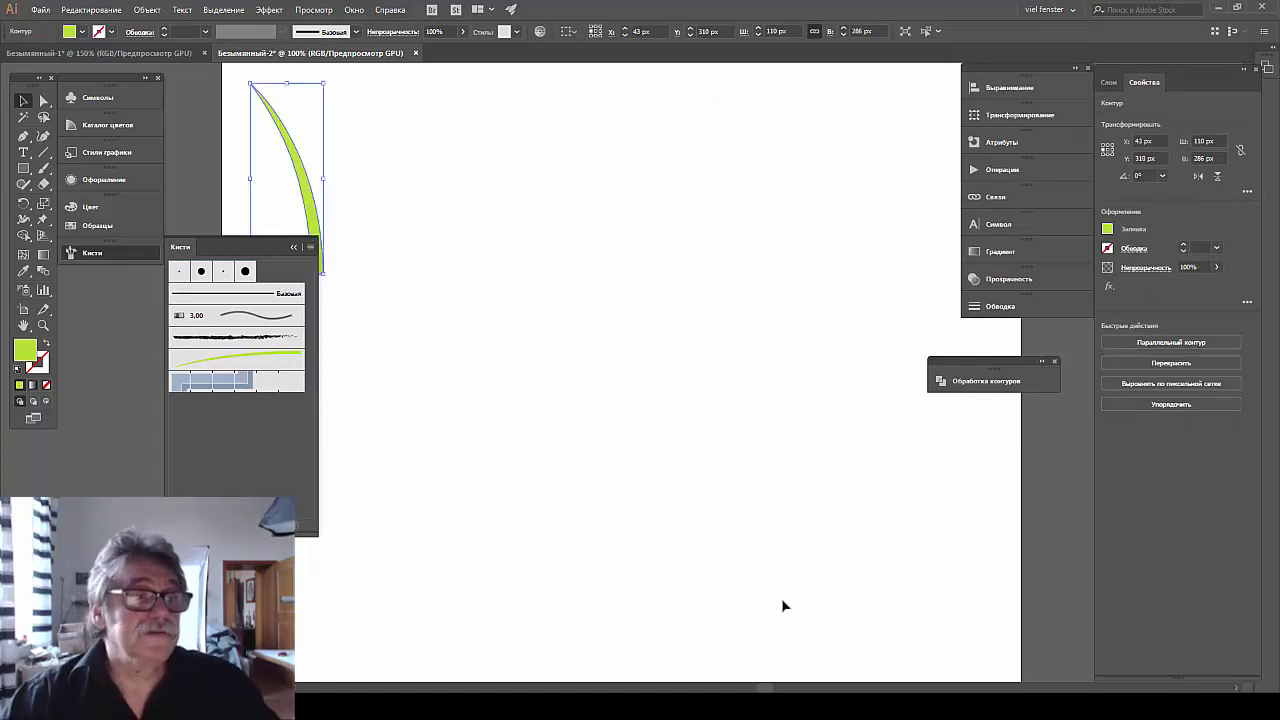
key("b")
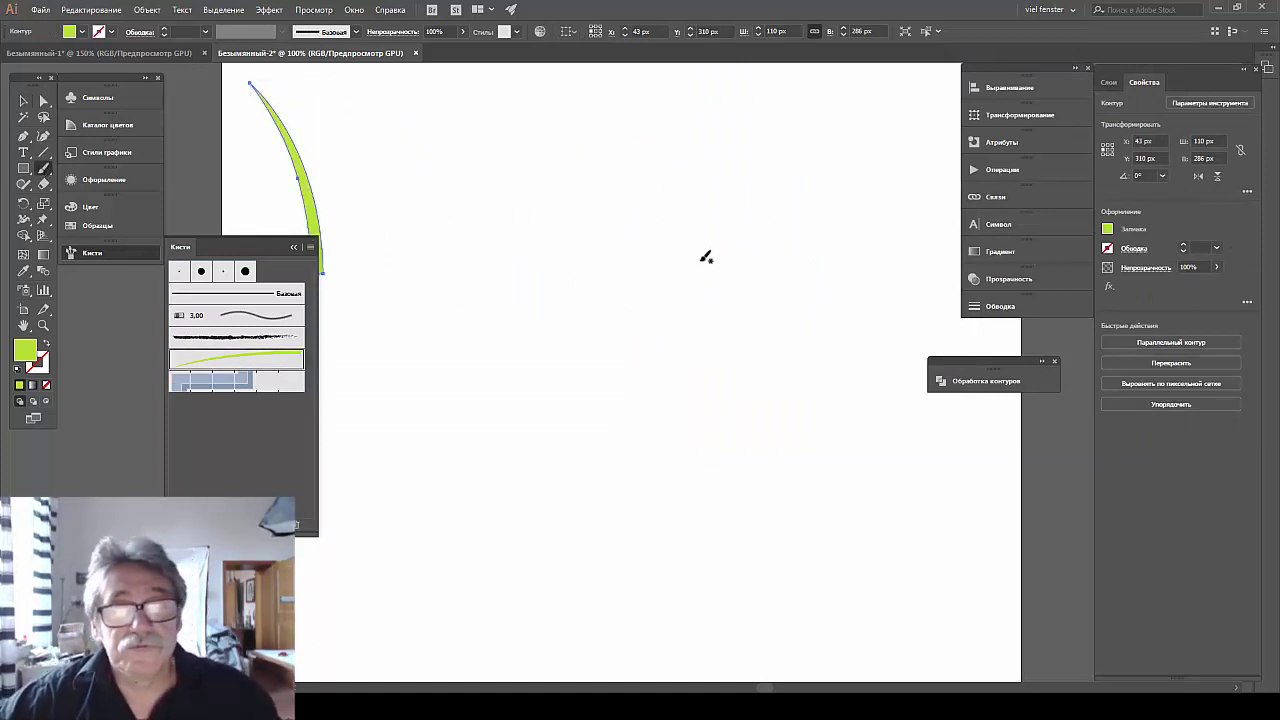
mouse_move(651, 232)
left_mouse_down()
mouse_move(716, 347)
mouse_move(721, 320)
mouse_move(720, 347)
left_mouse_up()
mouse_move(730, 296)
left_mouse_down()
mouse_move(722, 346)
mouse_move(795, 268)
left_mouse_up()
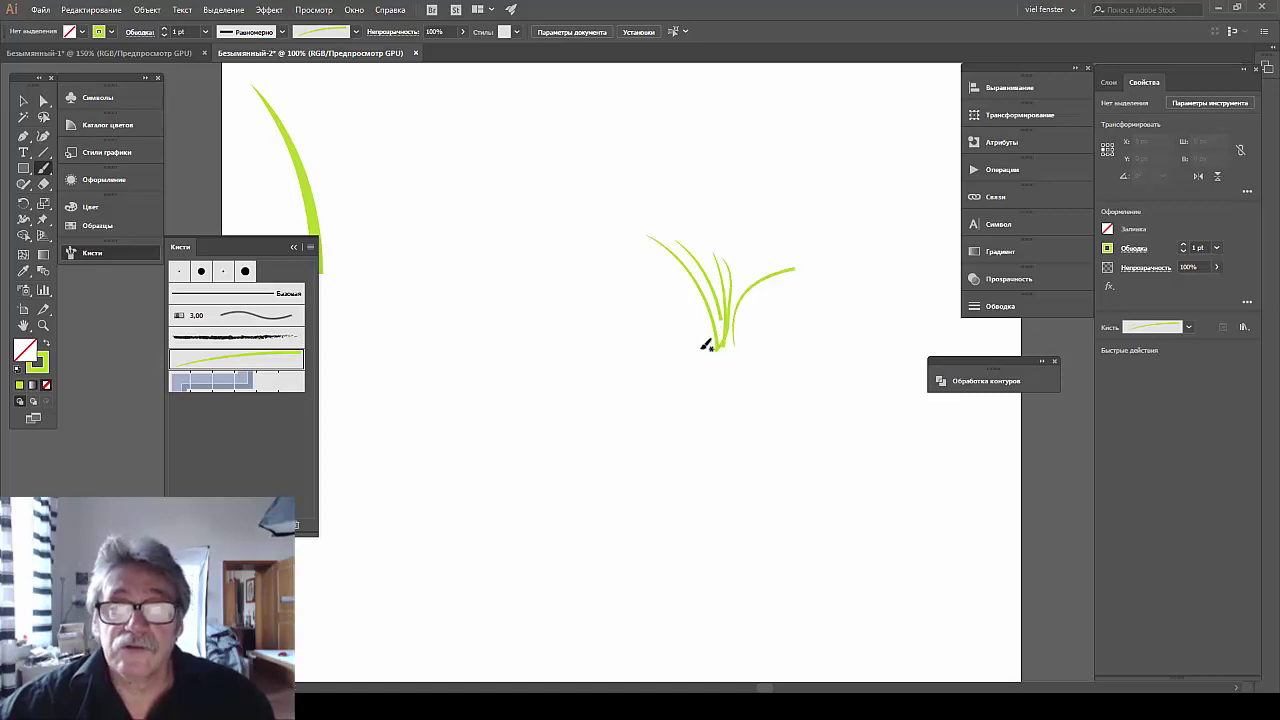
Paint three more blades in the tuft, then undo the last two strokes.
left_click_drag(681, 275, 652, 256)
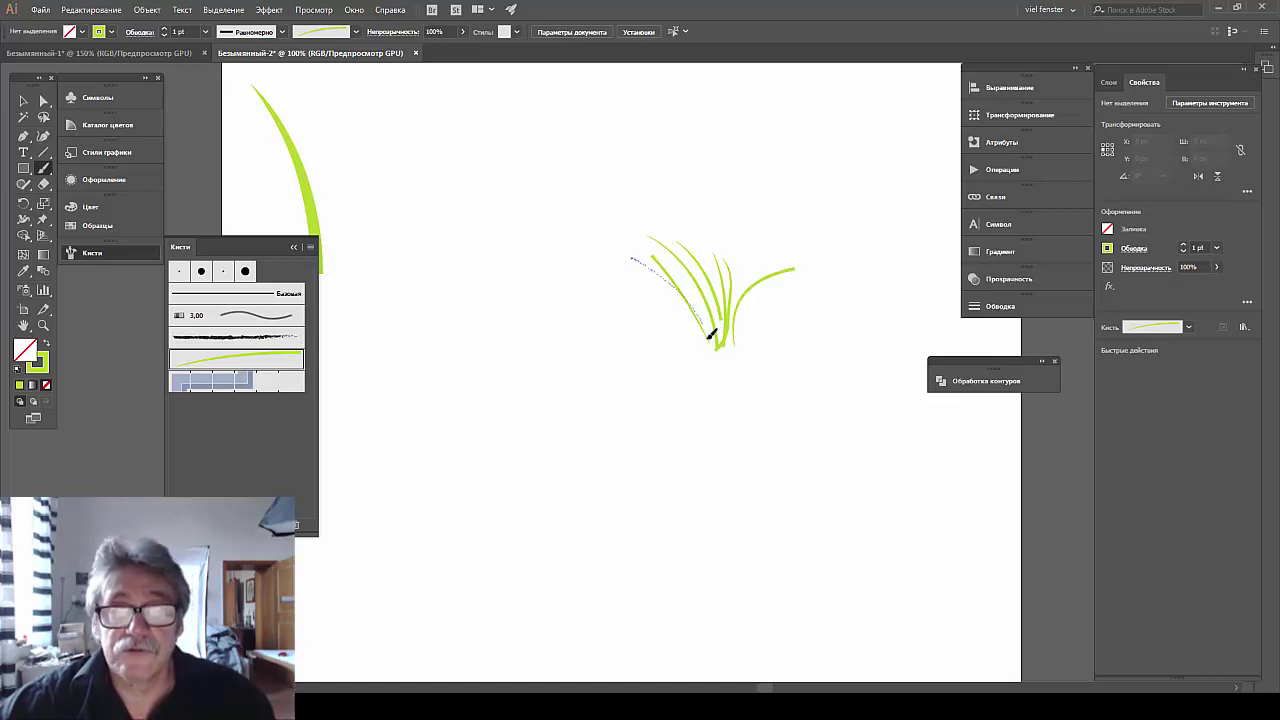
left_click_drag(713, 335, 718, 348)
left_click_drag(648, 288, 722, 349)
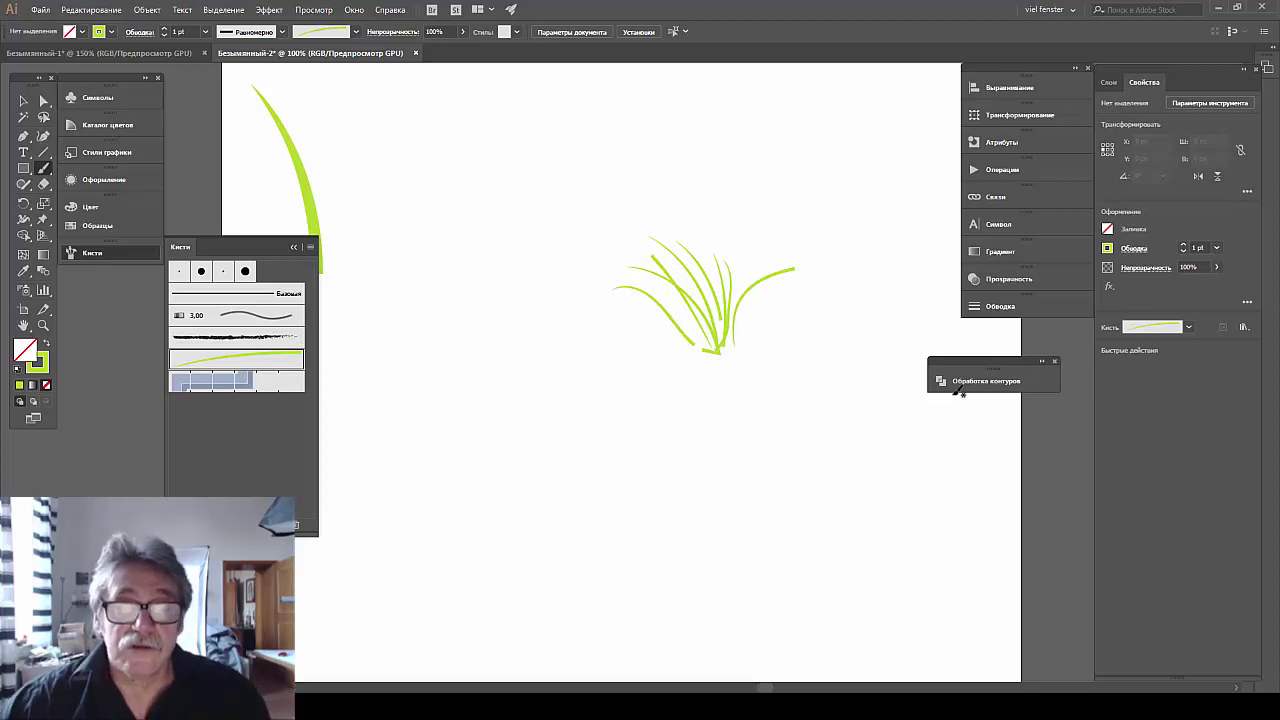
key("ctrl+z")
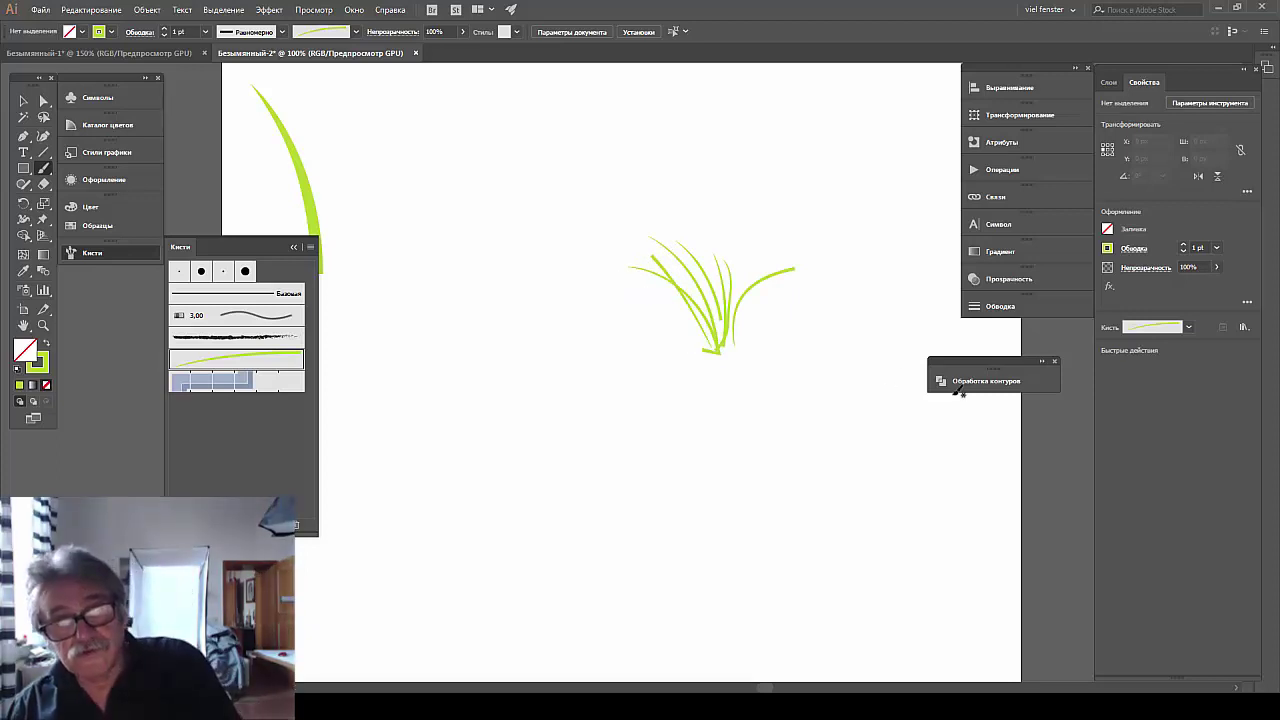
key("ctrl+z")
key("ctrl+z")
key("ctrl+z")
key("ctrl+z")
key("ctrl+z")
key("ctrl+z")
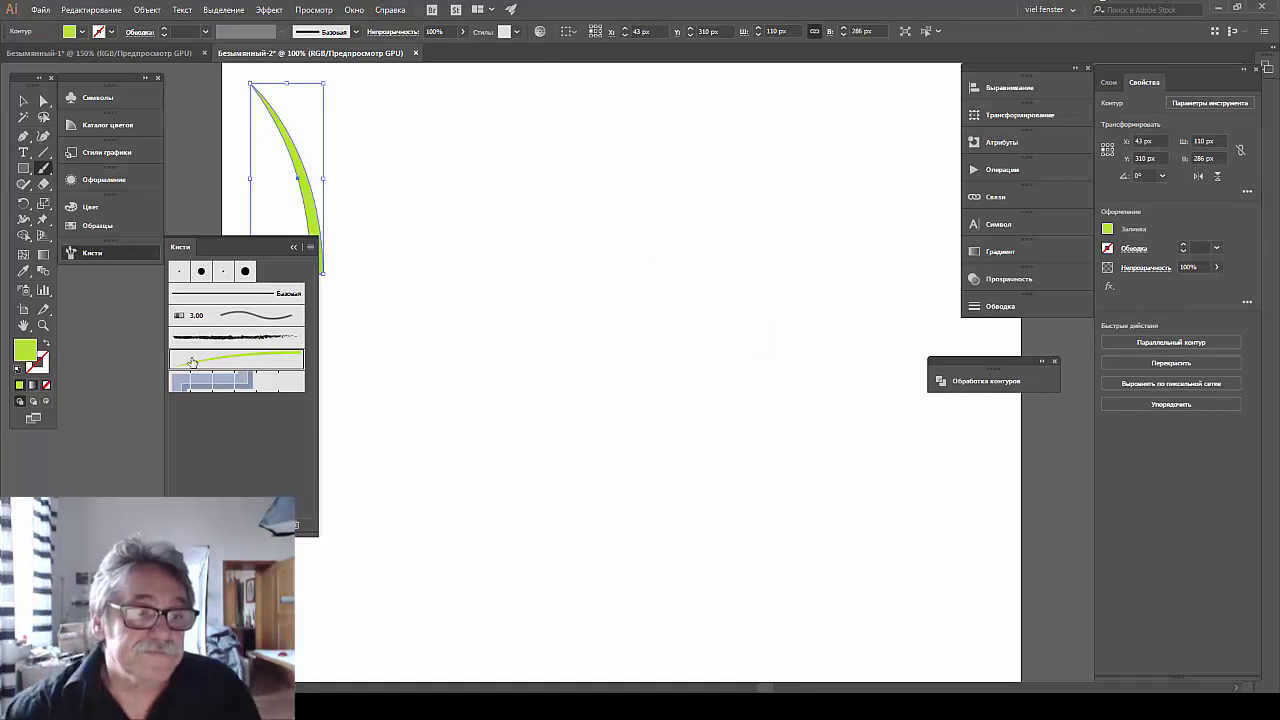
Set the leaf art brush to 54% width with upward direction, applying it to existing strokes.
double_click(230, 358)
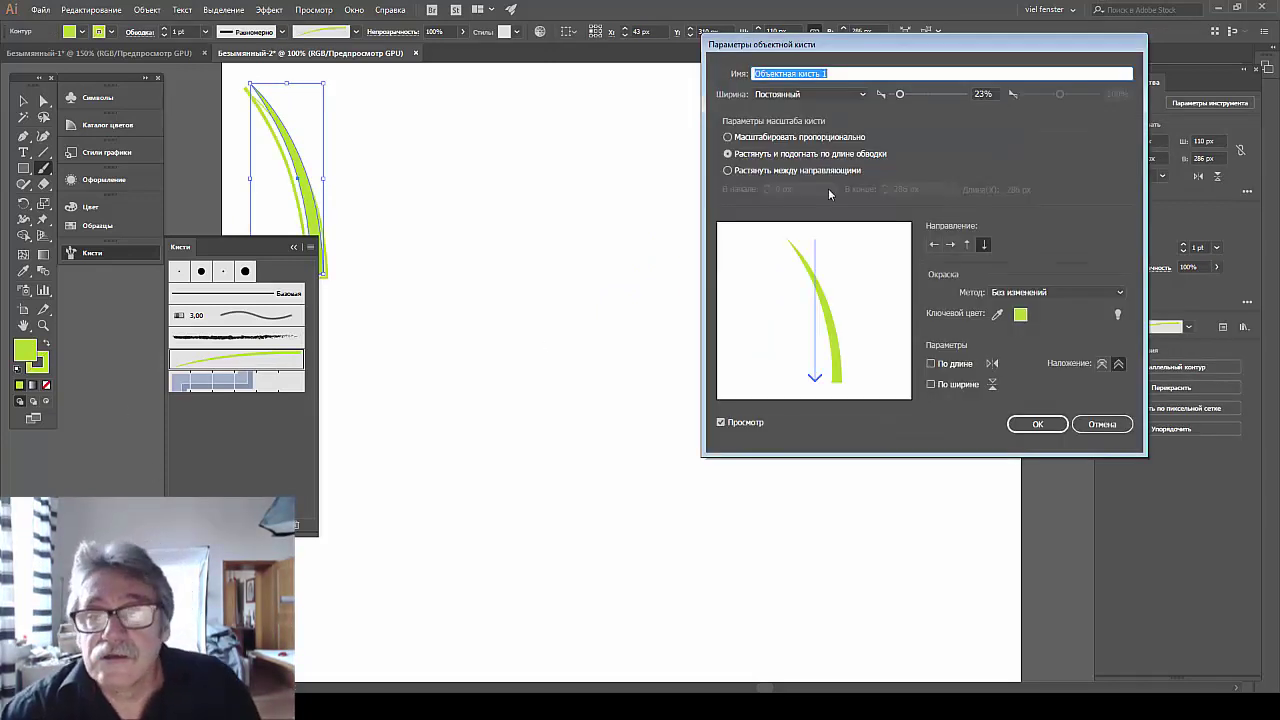
left_click_drag(901, 96, 908, 99)
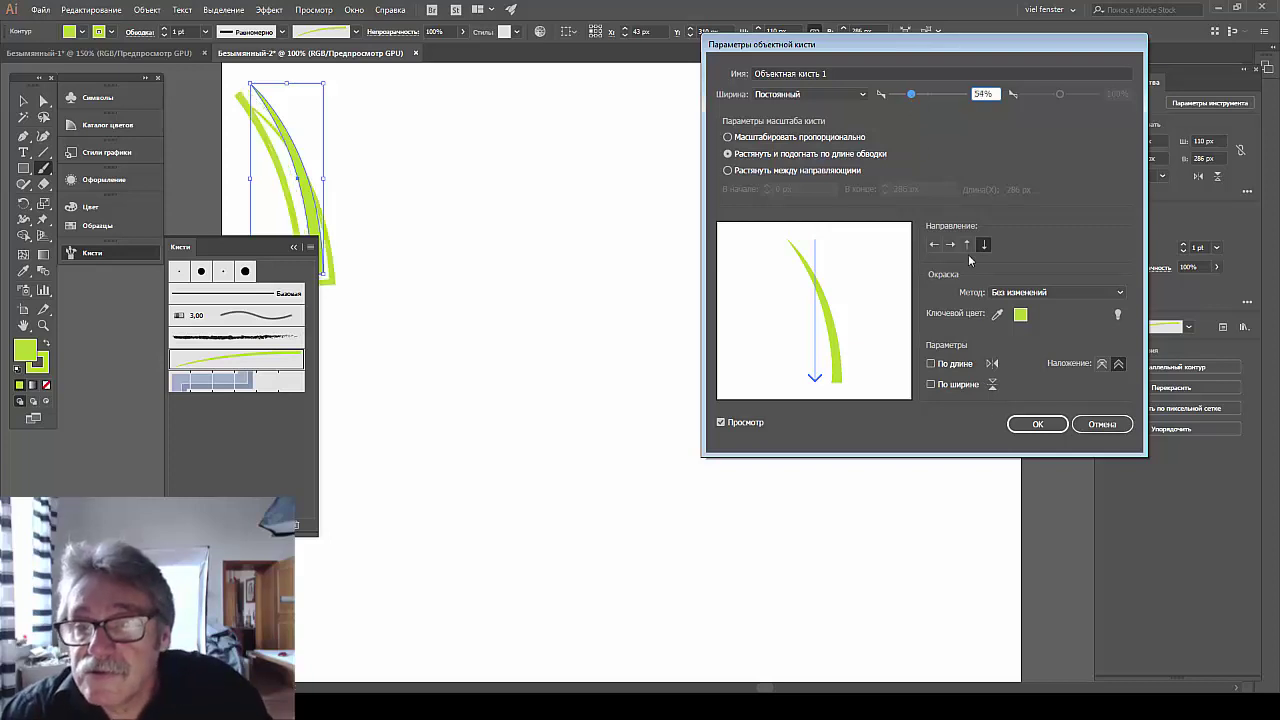
left_click(967, 245)
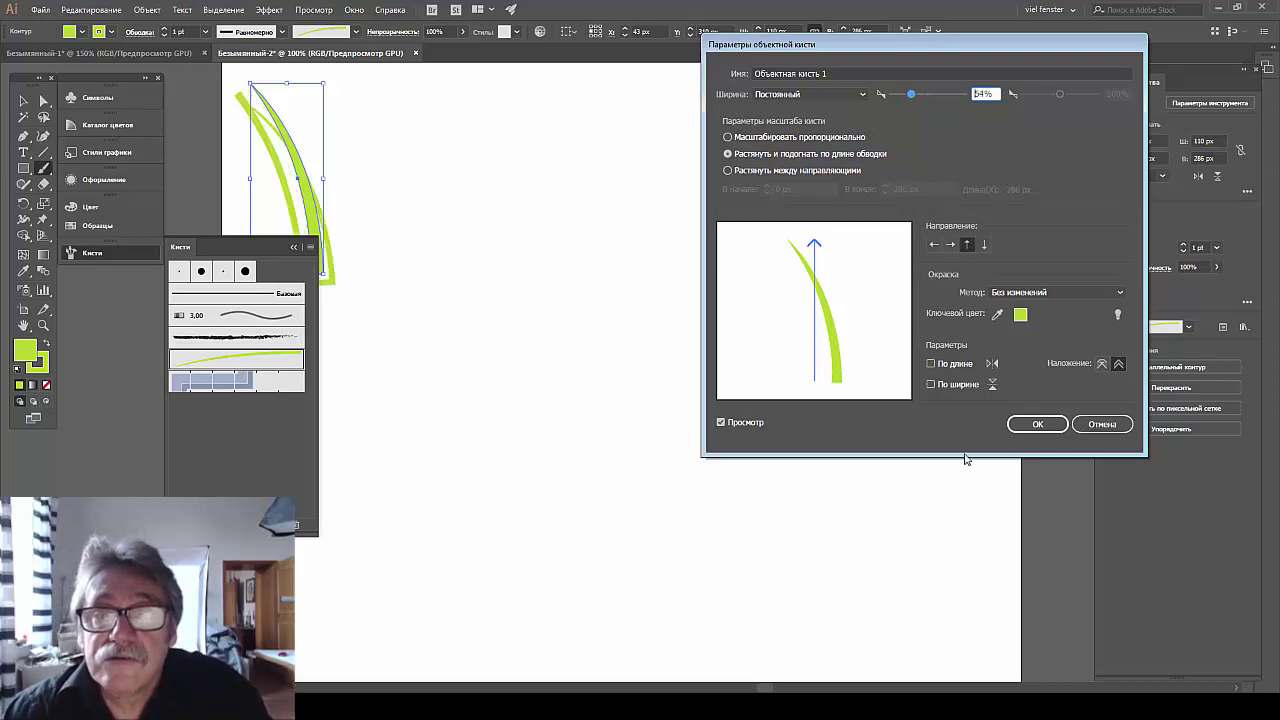
left_click(1021, 422)
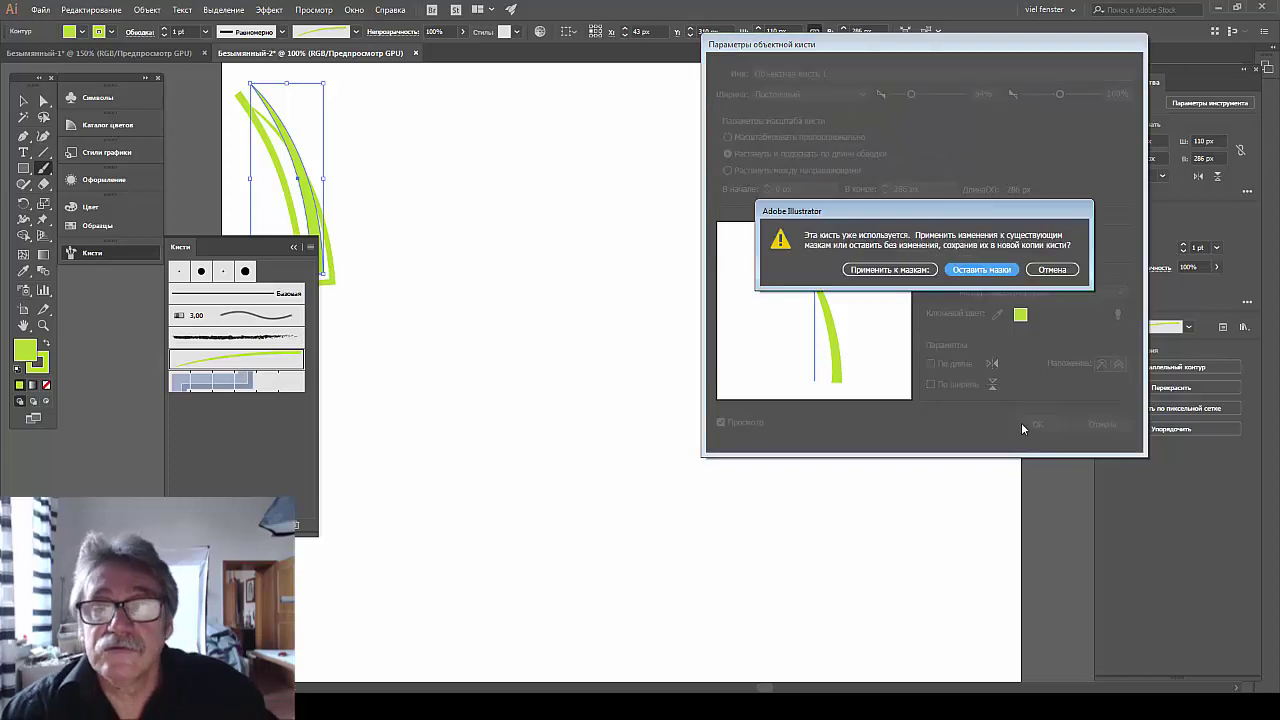
left_click(891, 270)
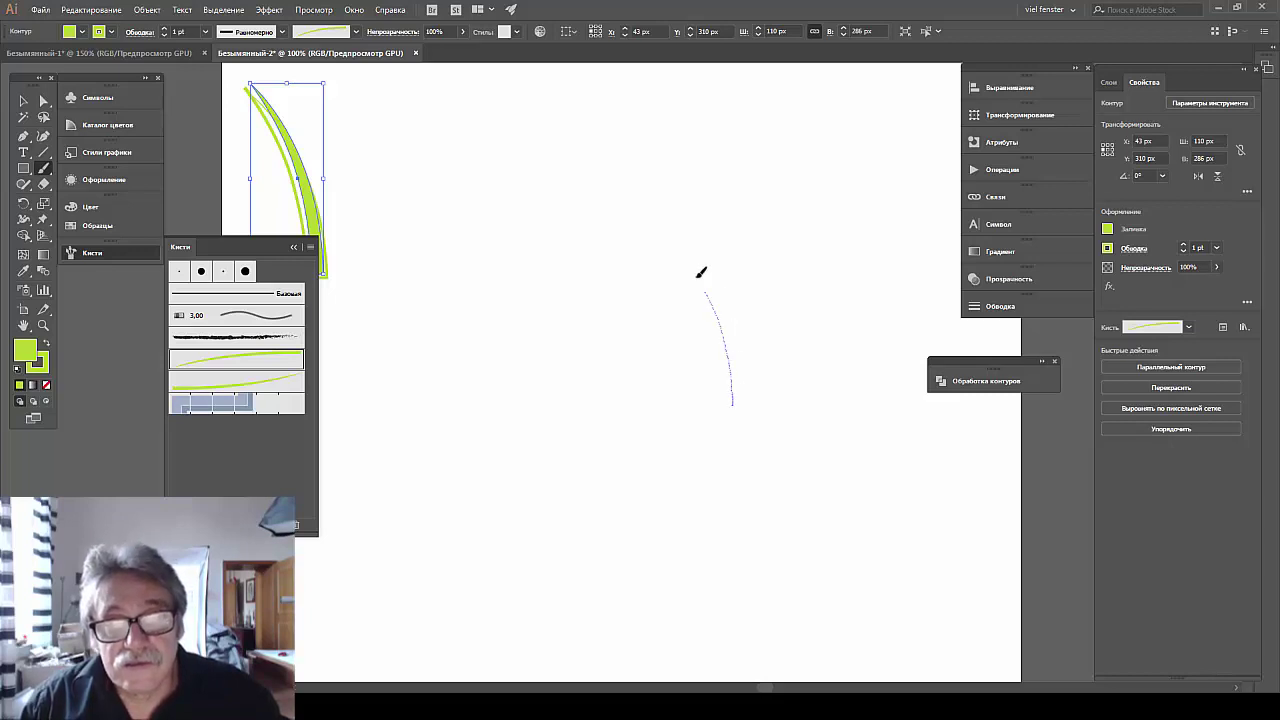
Paint two blades near the centre, delete brush Объектная кисть 2, and reselect the green brush.
left_click_drag(701, 272, 699, 274)
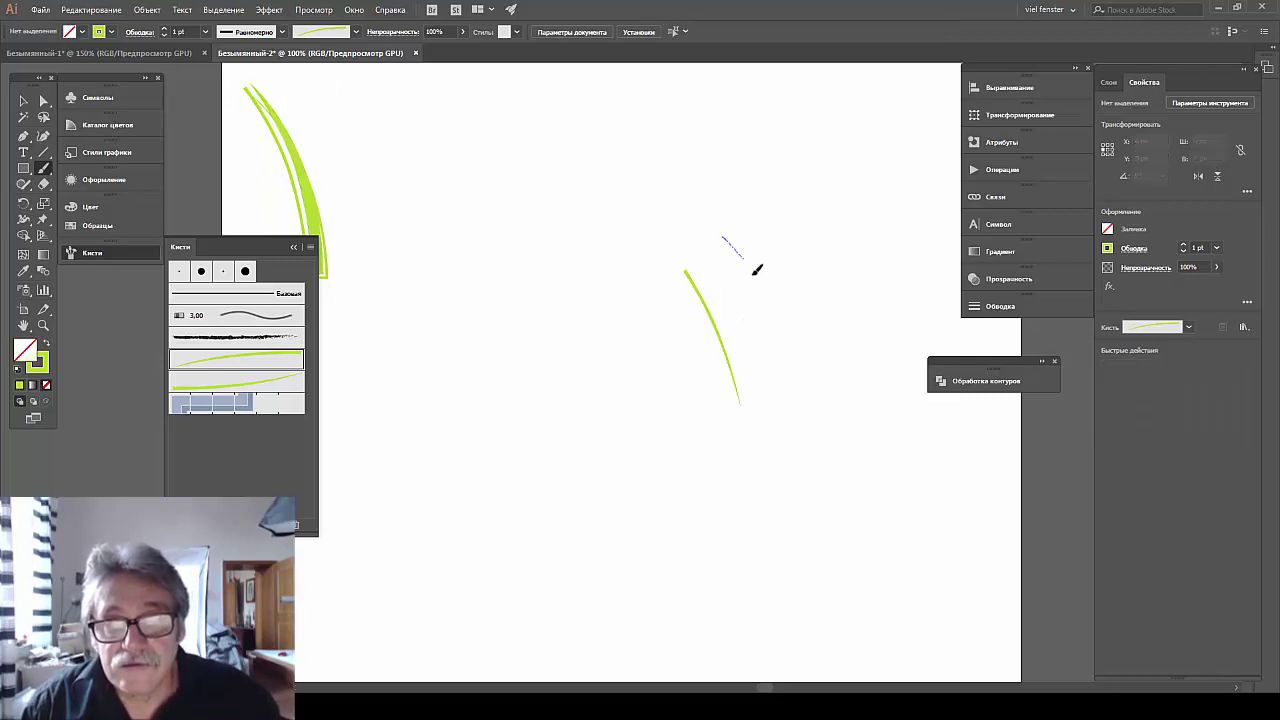
left_click_drag(774, 362, 781, 358)
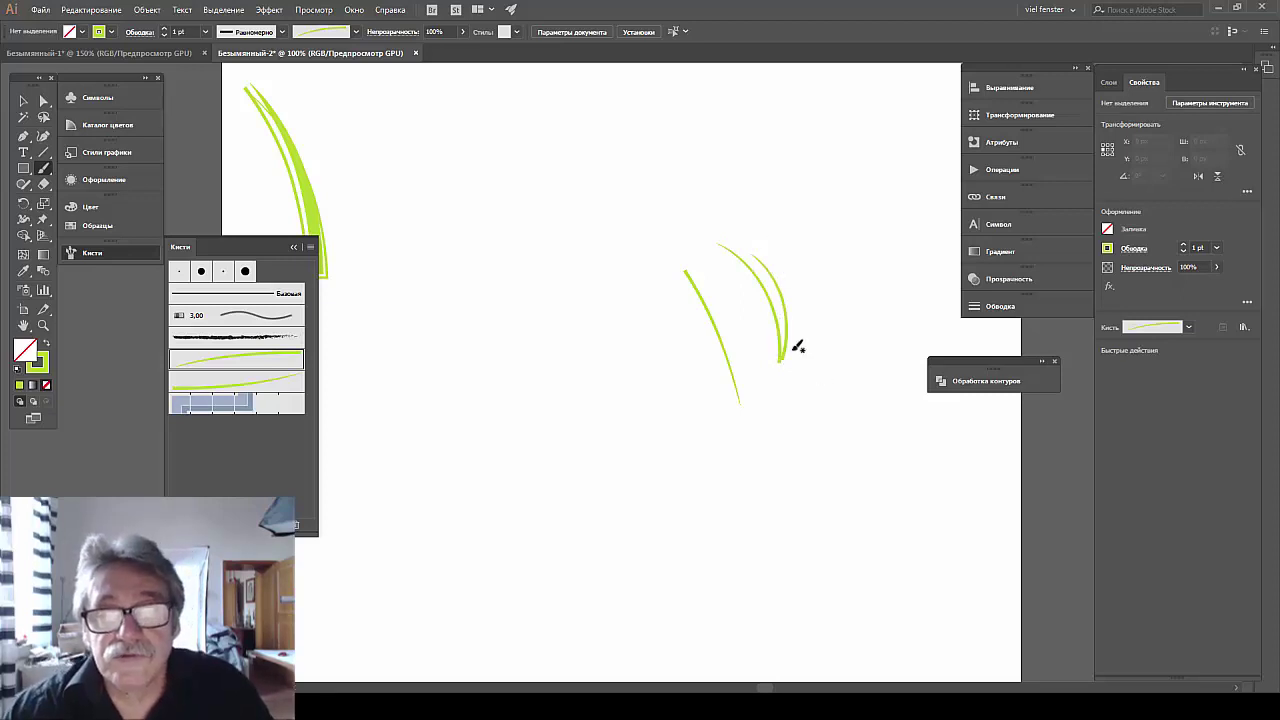
left_click(218, 381)
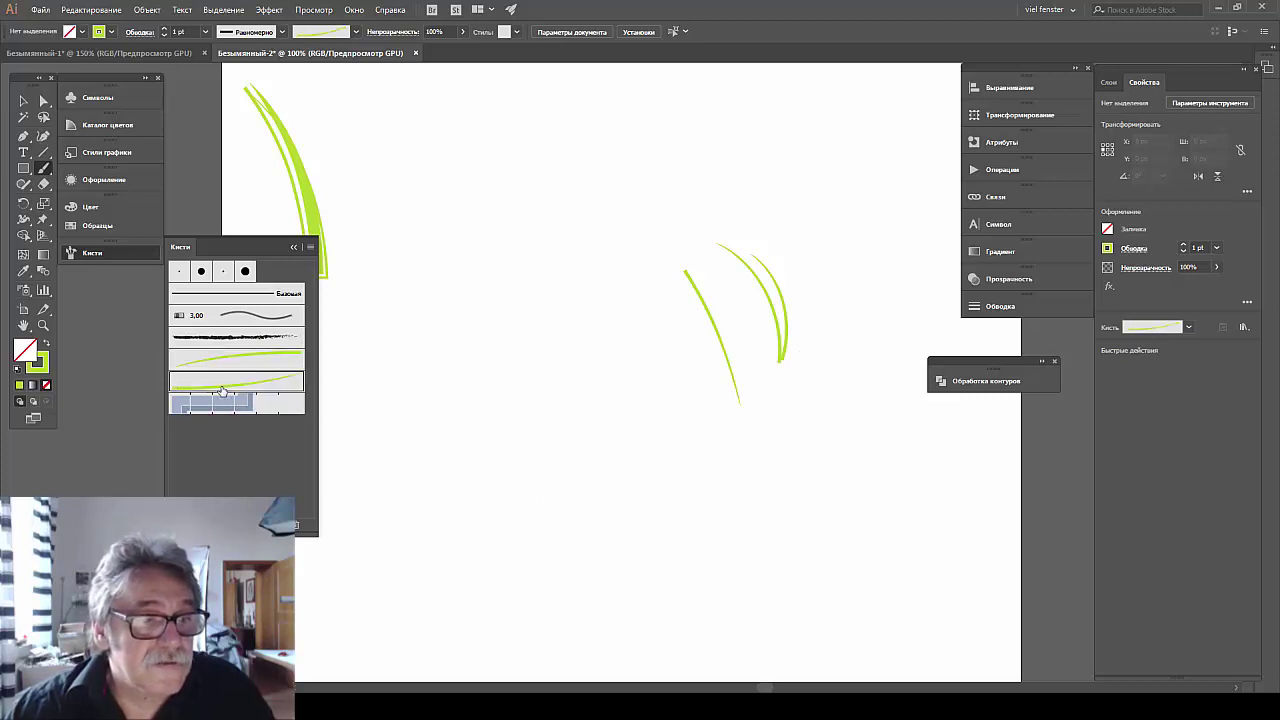
left_click(299, 528)
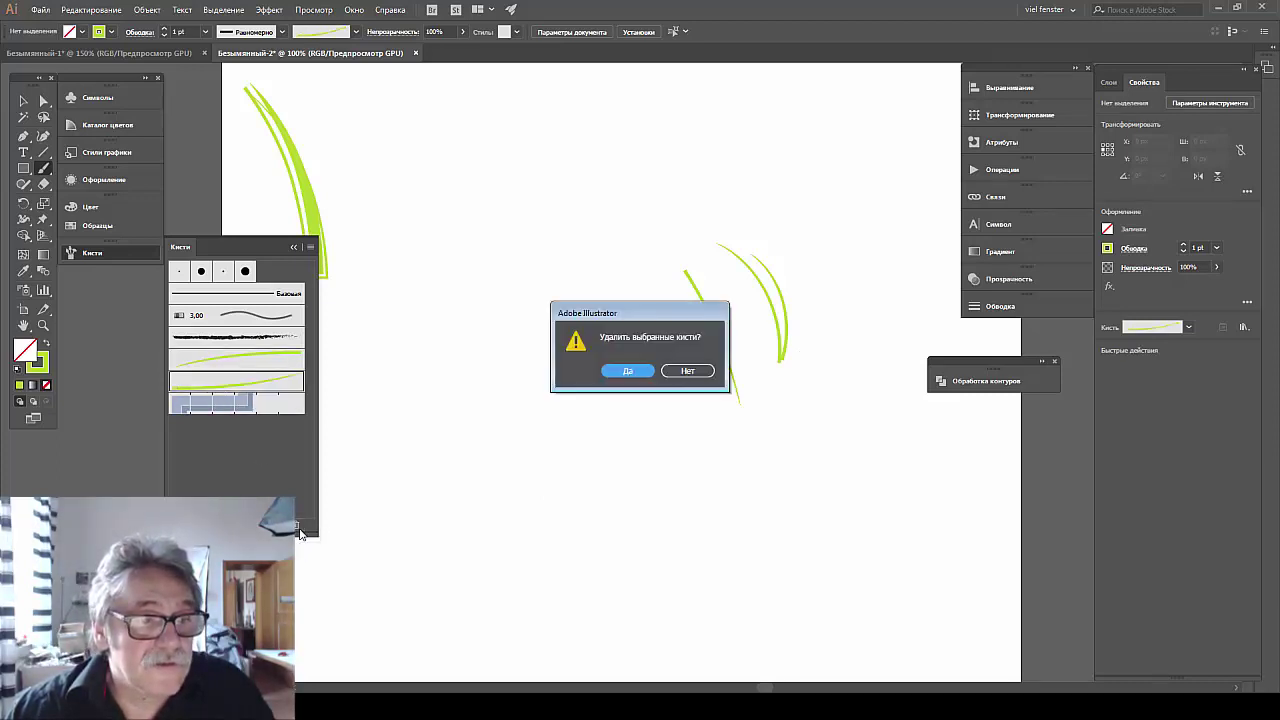
left_click(635, 374)
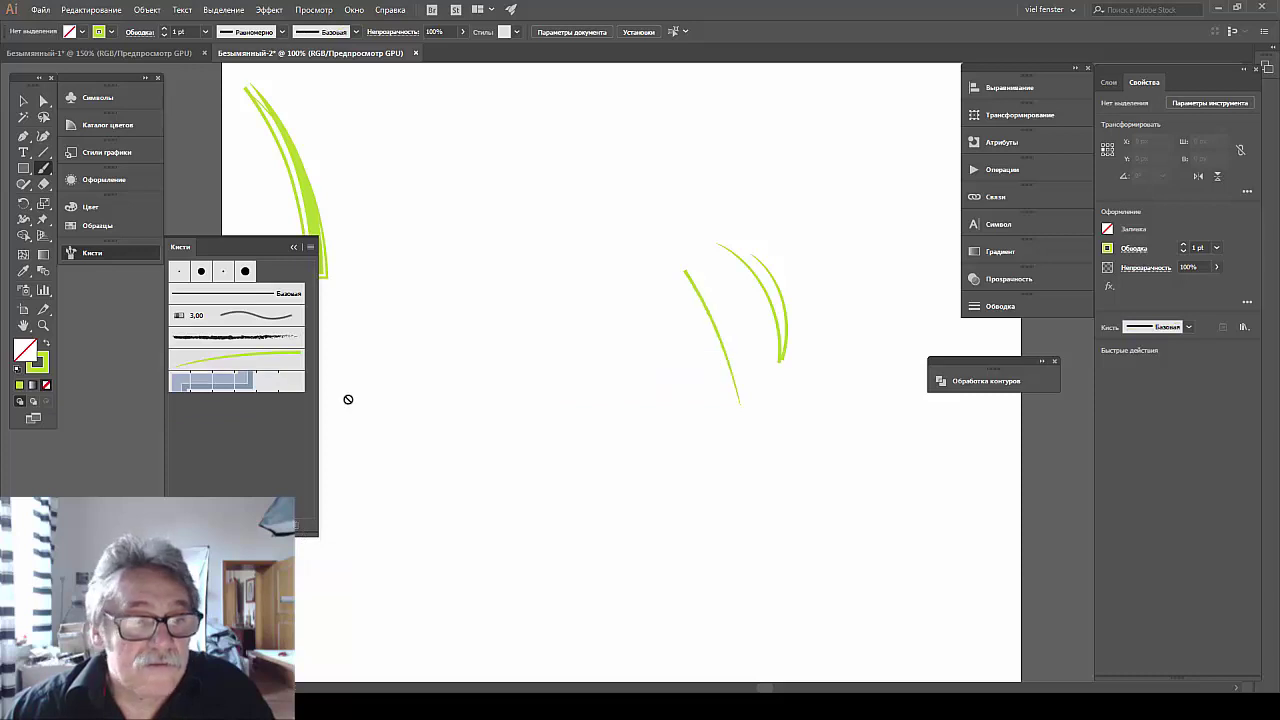
left_click(253, 359)
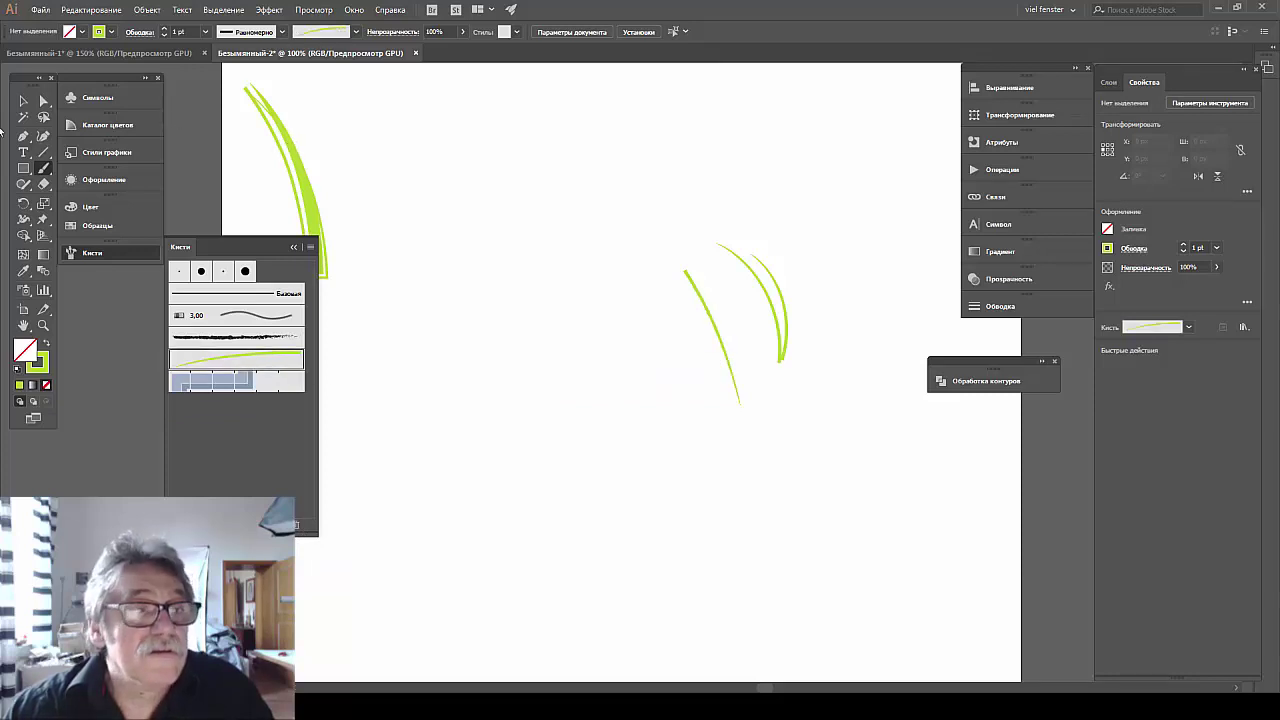
Select and move the top-left leaf right, then undo the recent strokes and changes.
left_click(20, 101)
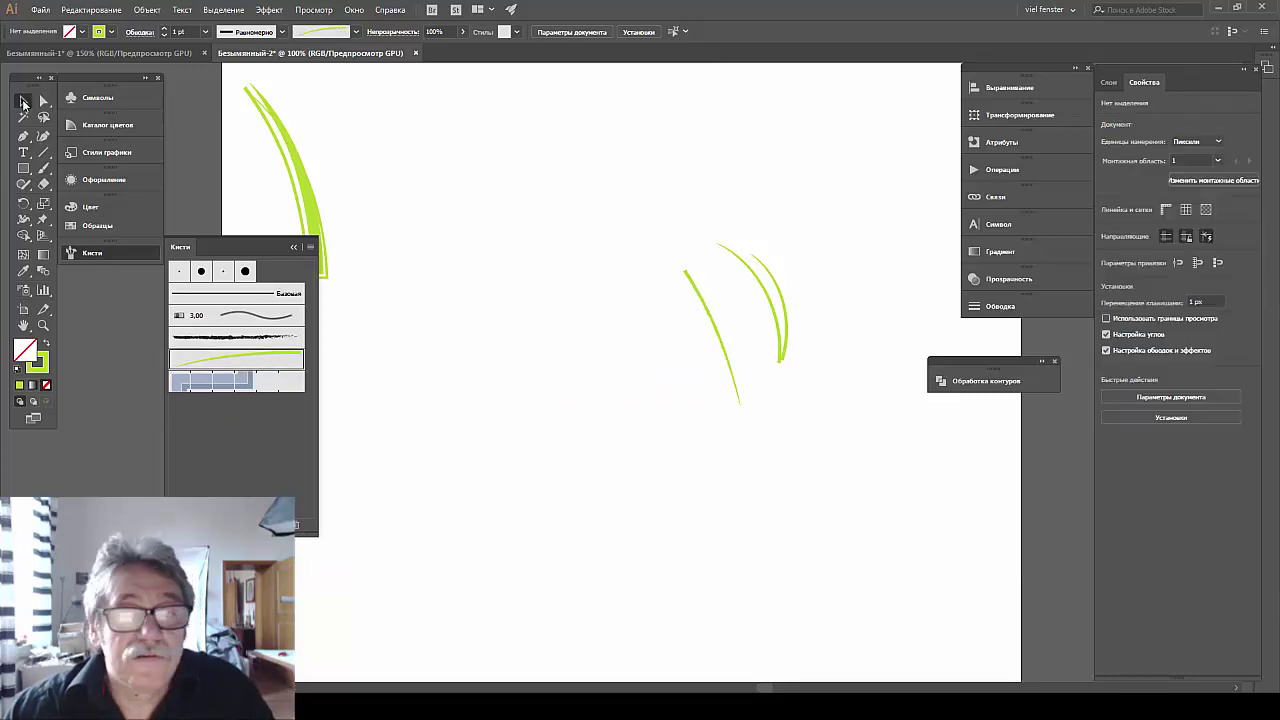
left_click(296, 190)
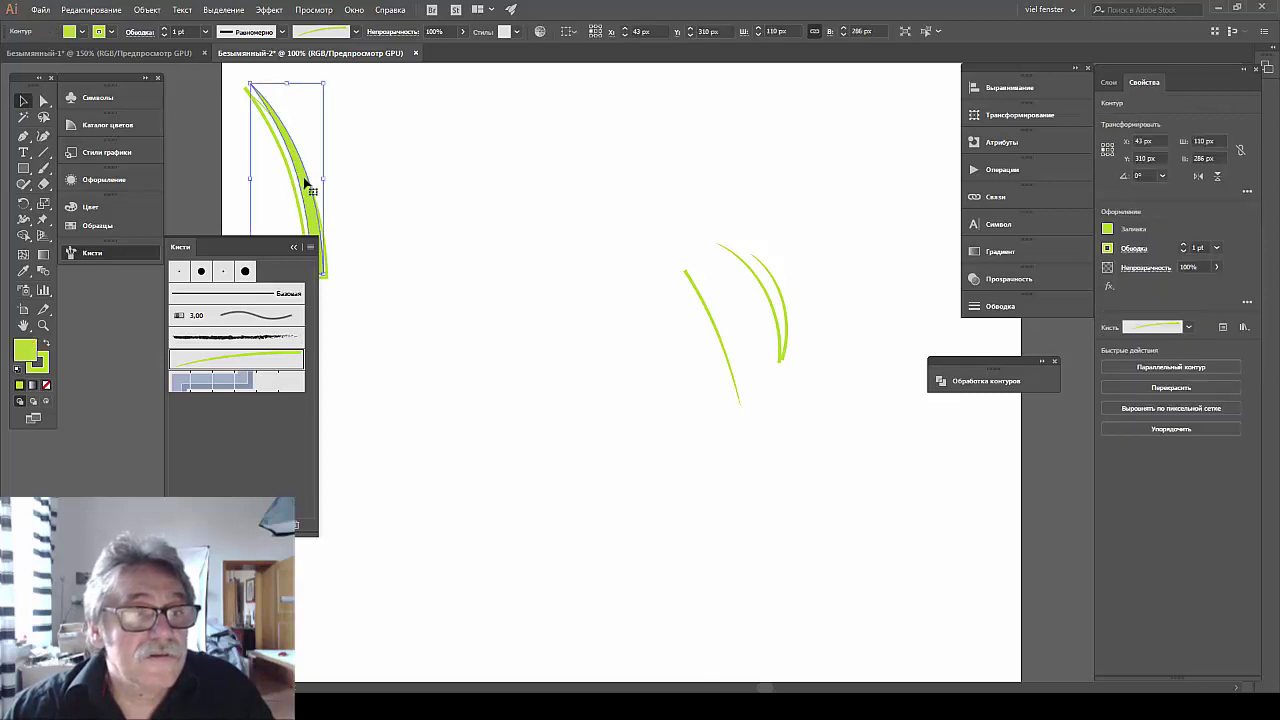
mouse_move(305, 180)
left_mouse_down()
mouse_move(431, 177)
mouse_move(425, 187)
left_mouse_up()
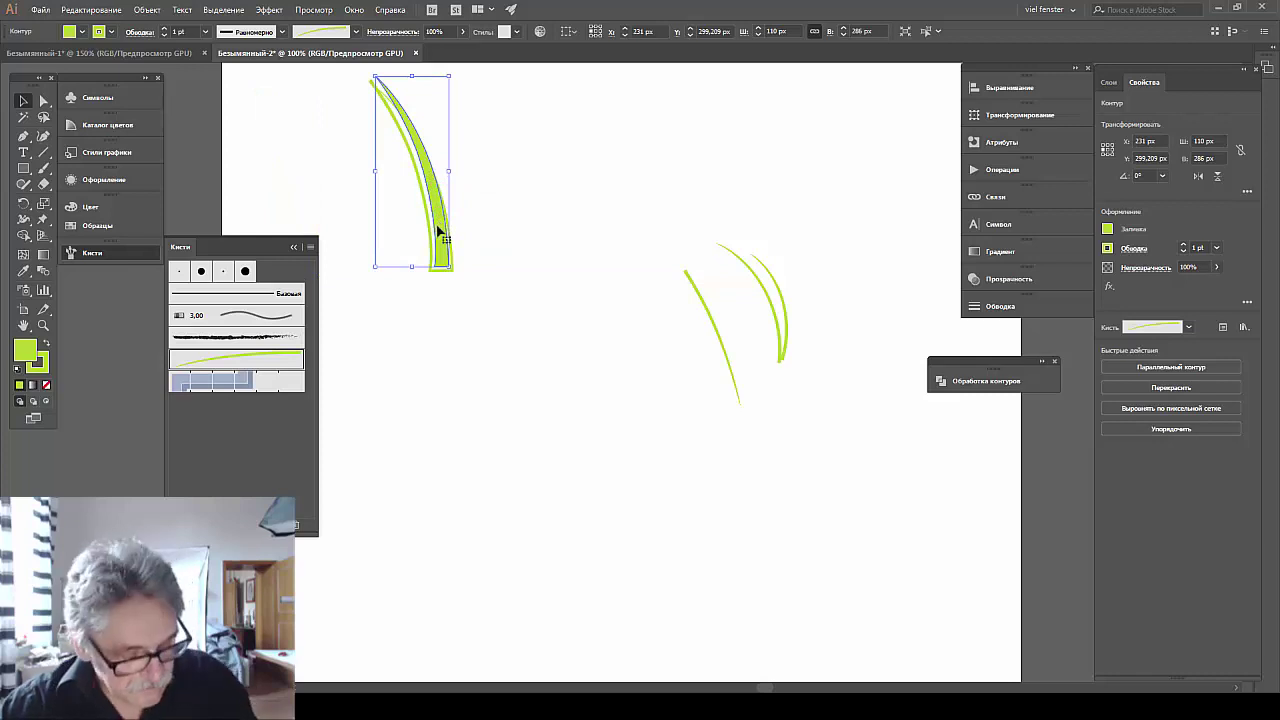
key("ctrl+shift+b")
key("ctrl+z")
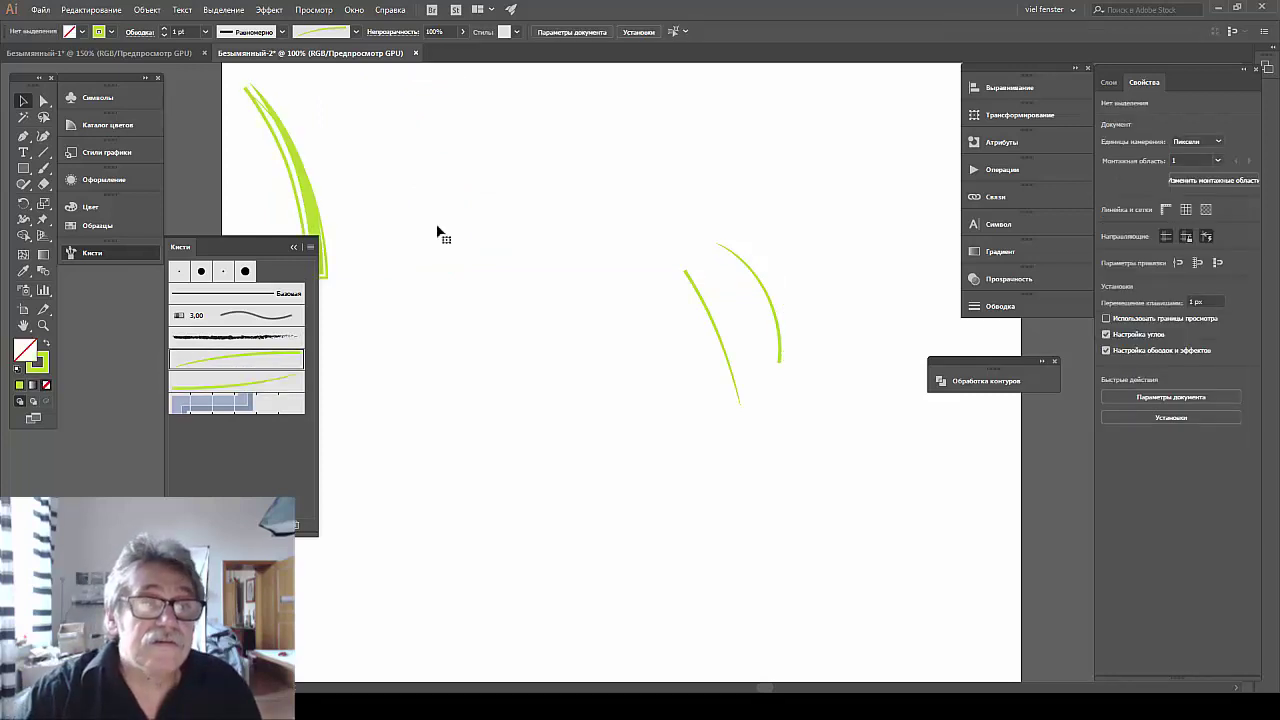
key("ctrl+z")
key("ctrl+z")
key("ctrl+z")
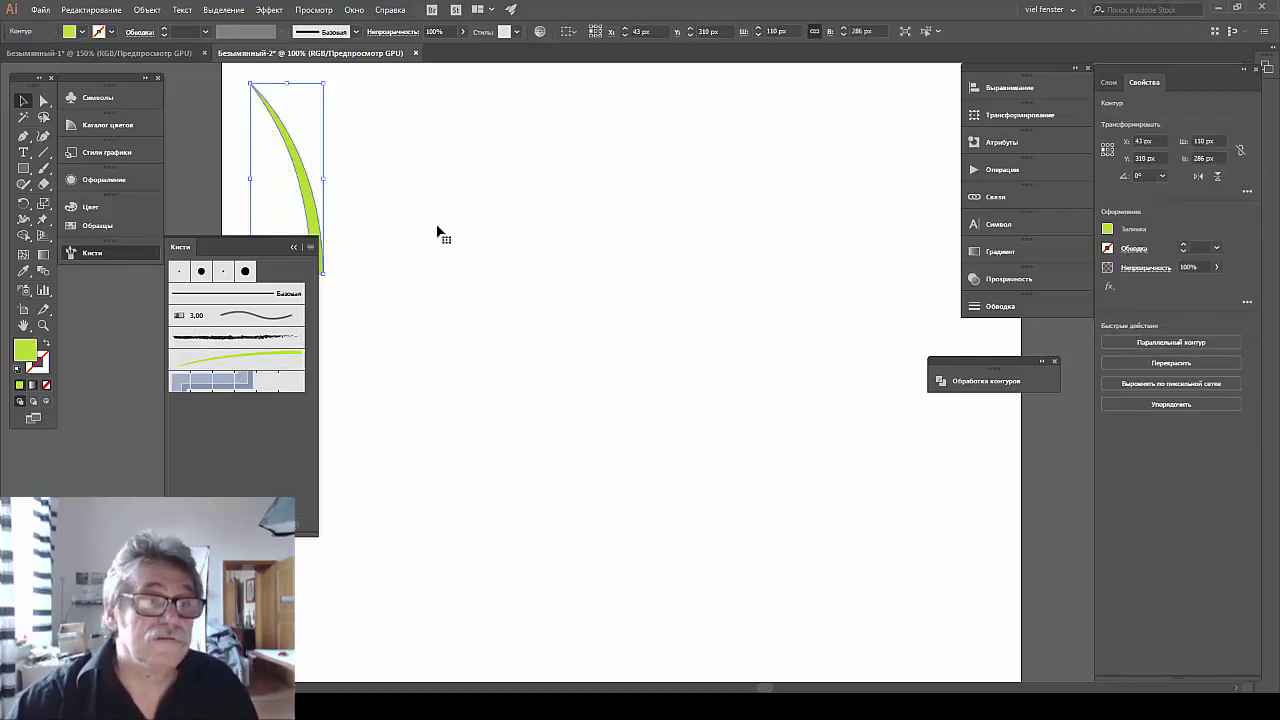
Deselect and paint one curved grass blade near the artboard centre with the green brush.
left_click(440, 207)
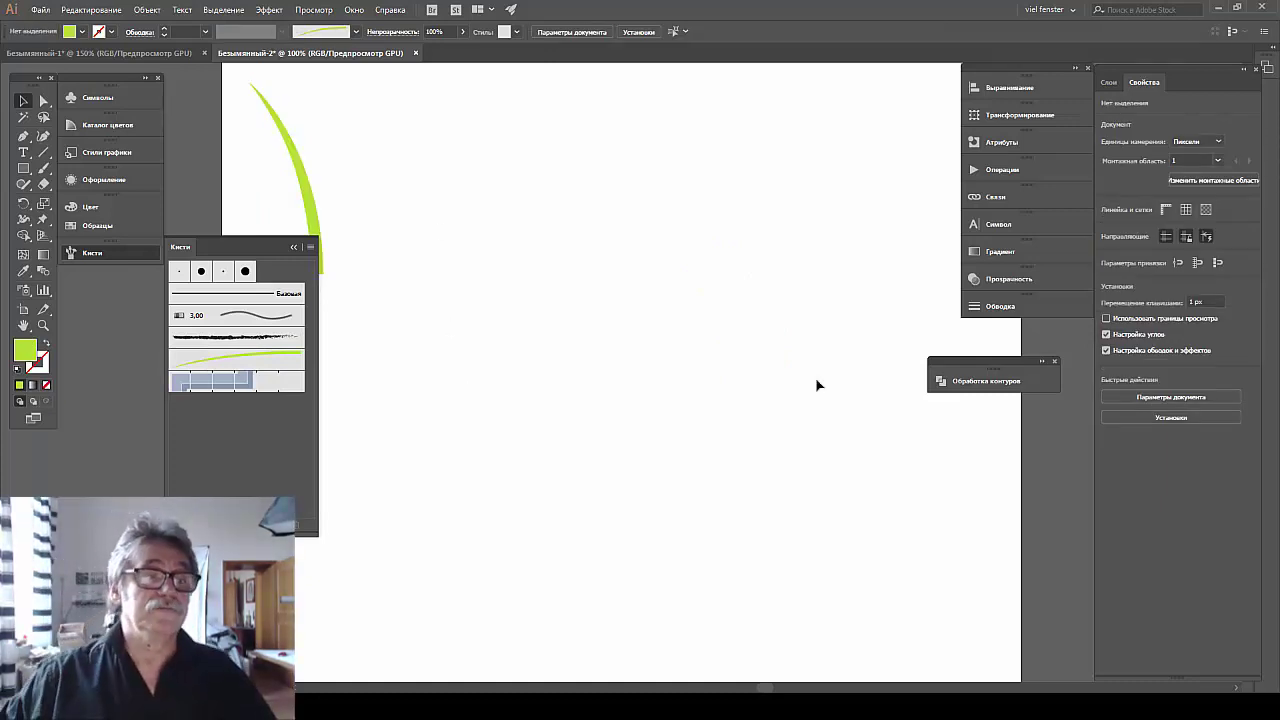
left_click(43, 168)
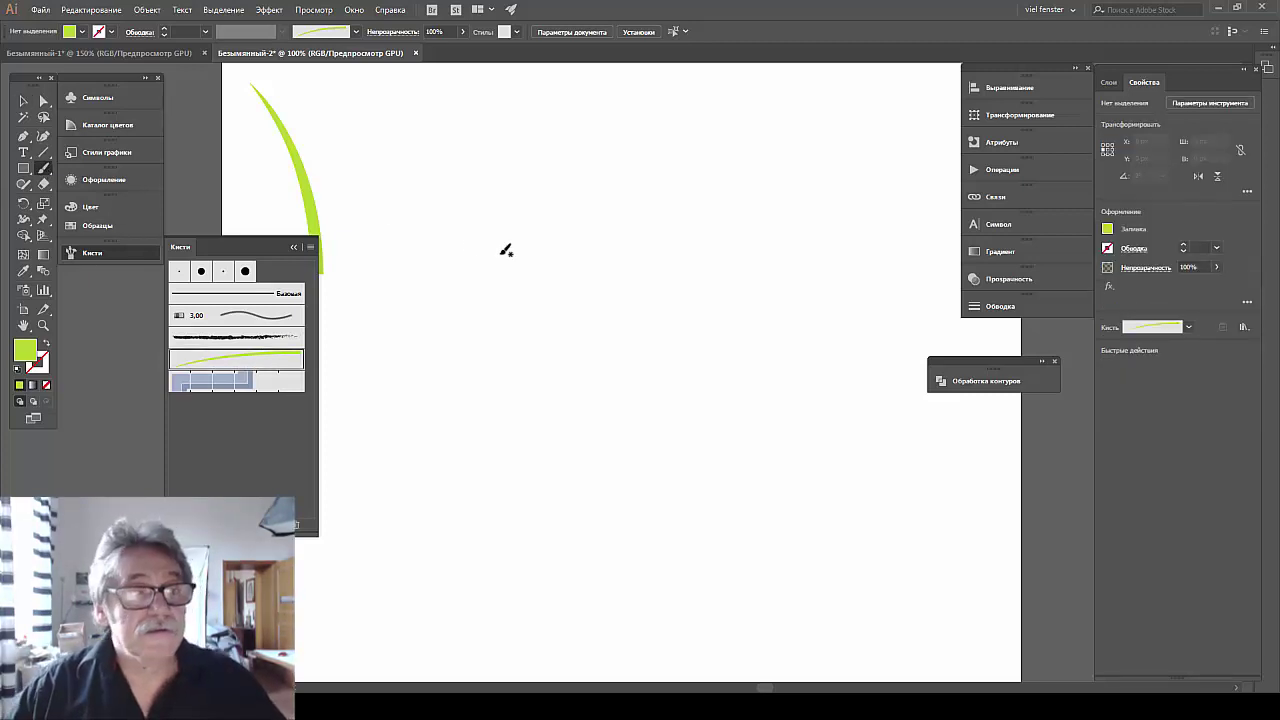
left_click_drag(663, 245, 711, 413)
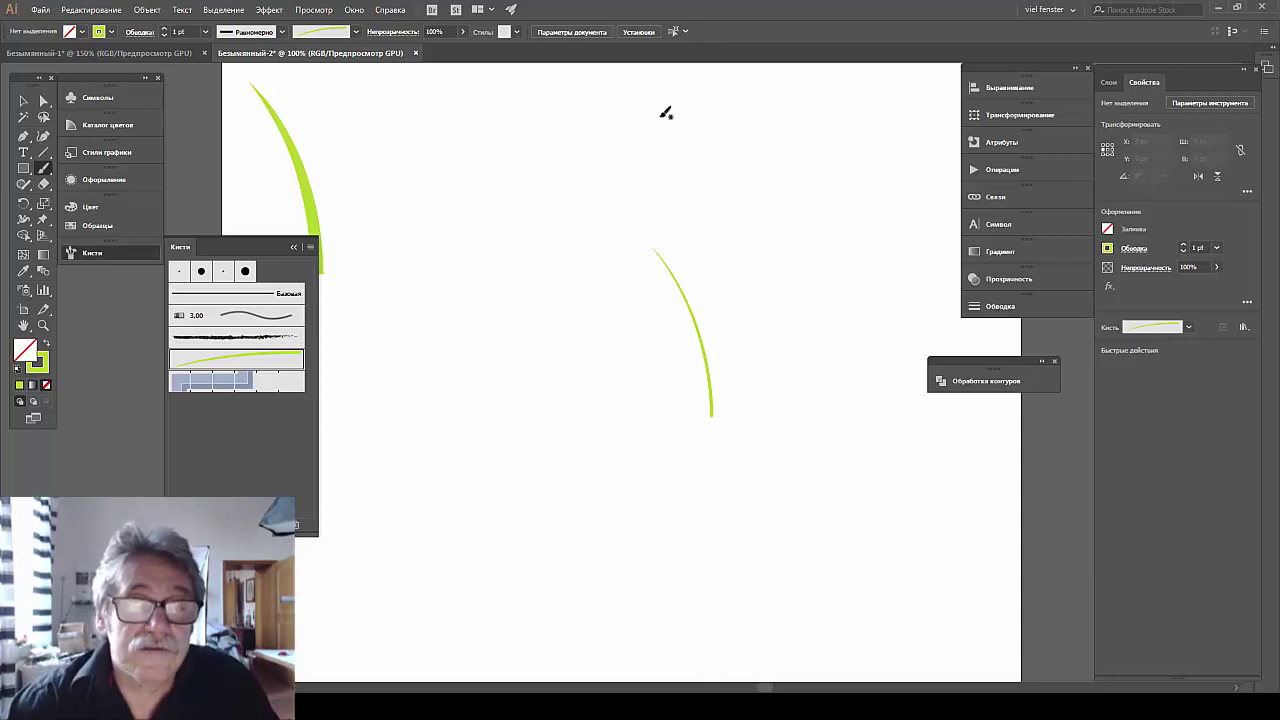
Save a brush copy at 69% width, bottom-to-top, leaving strokes, then select the test stroke.
double_click(249, 359)
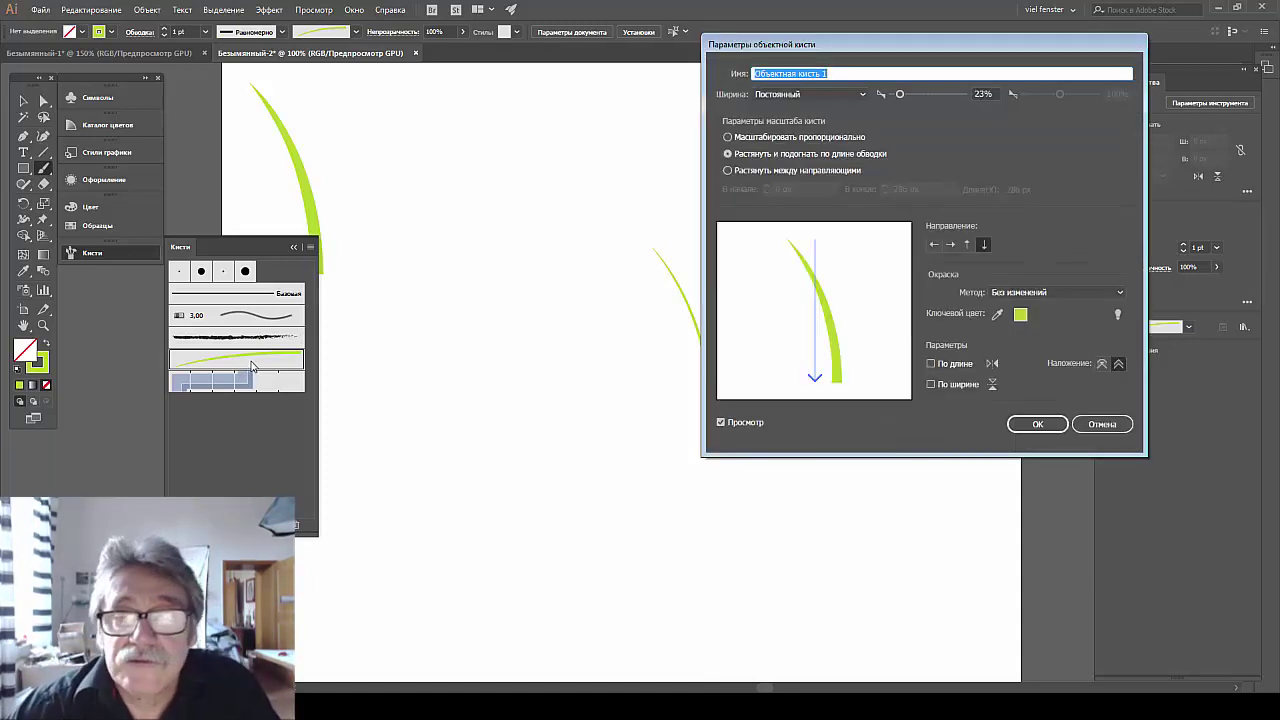
left_click(899, 95)
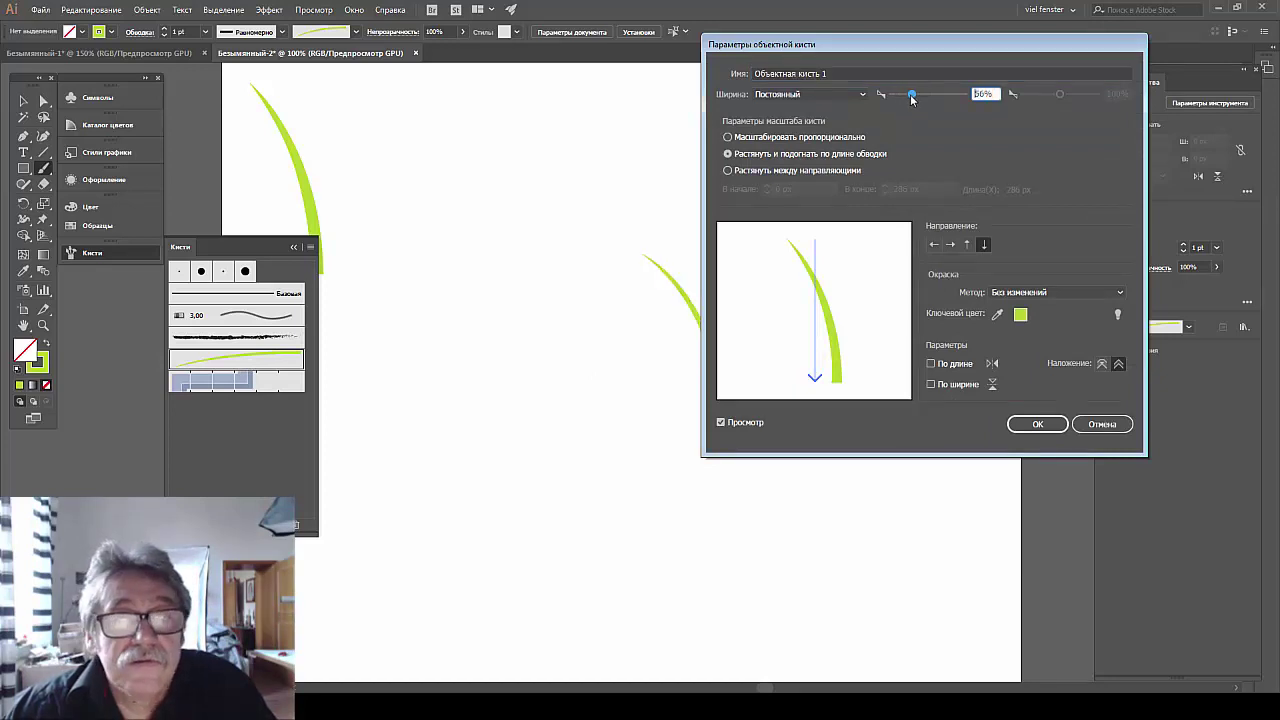
left_click_drag(913, 95, 916, 96)
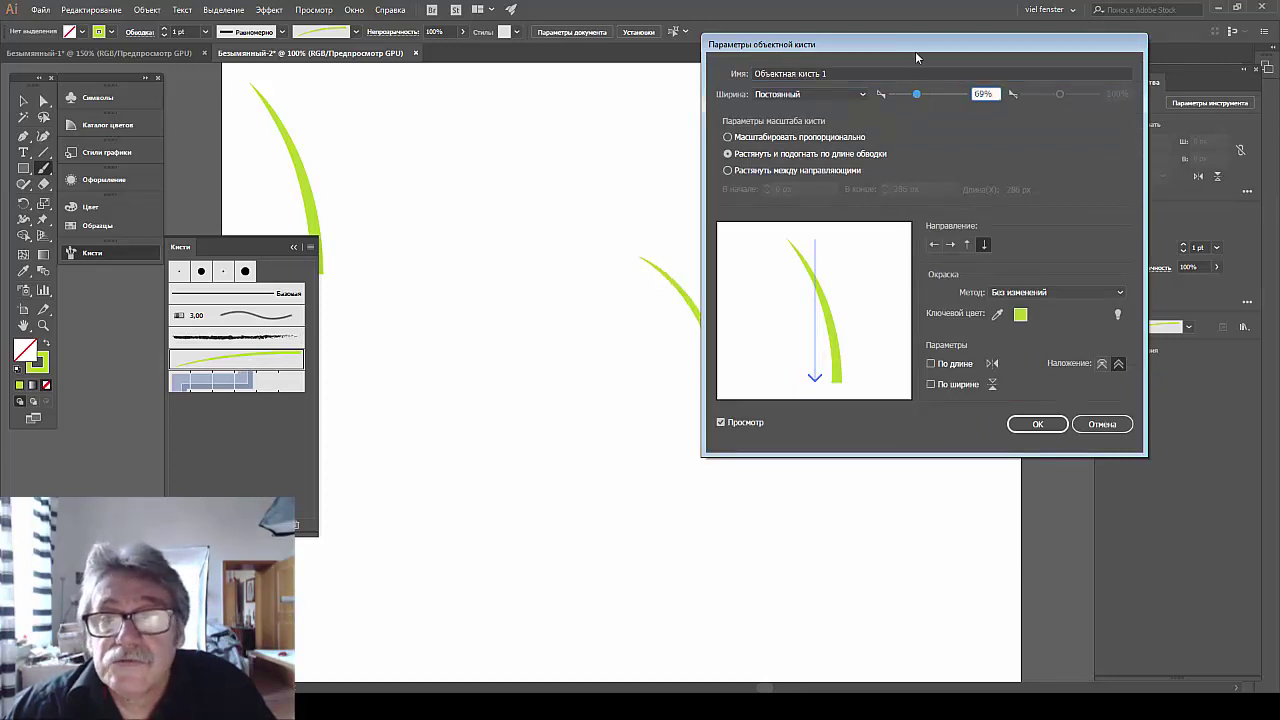
left_click_drag(945, 44, 1009, 70)
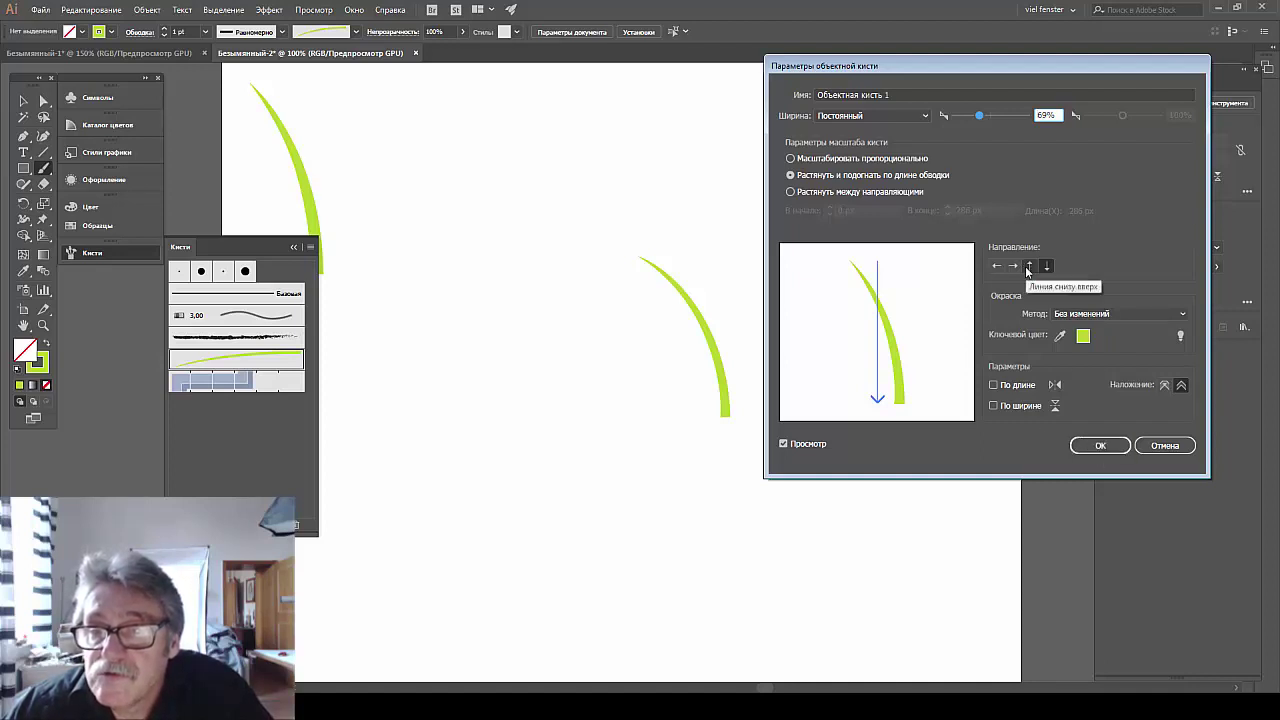
left_click(1028, 266)
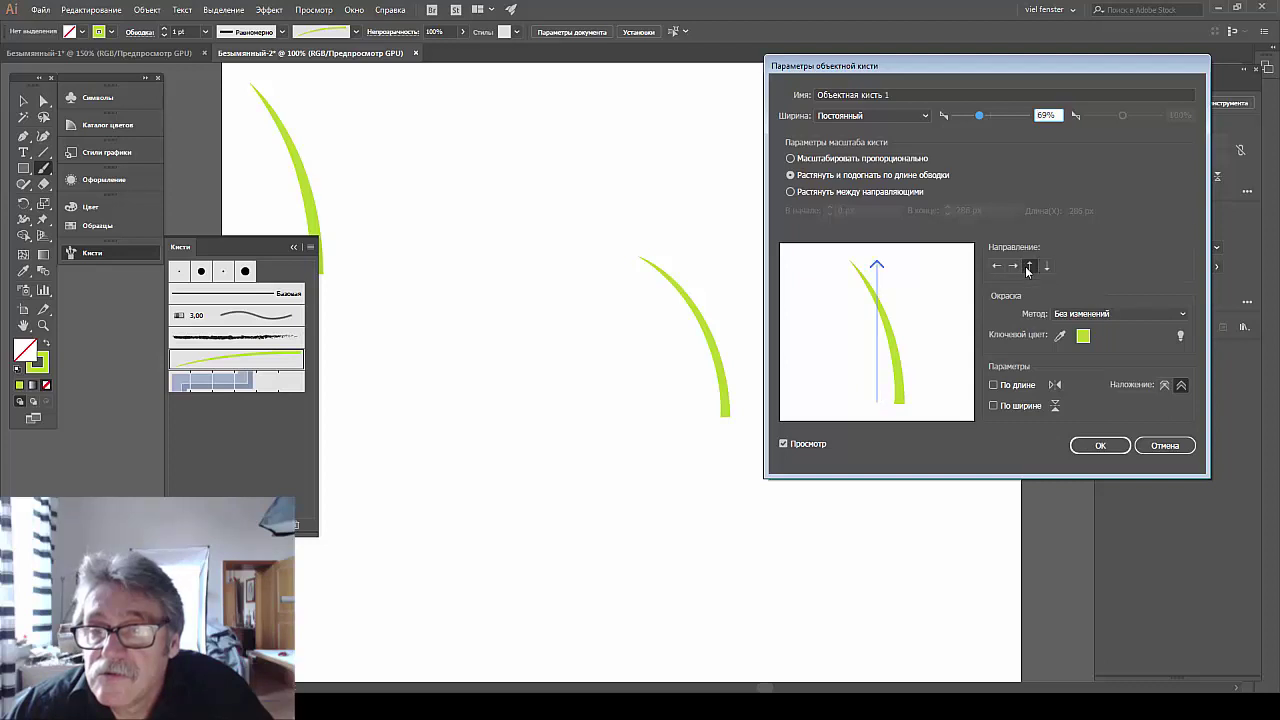
left_click(1082, 450)
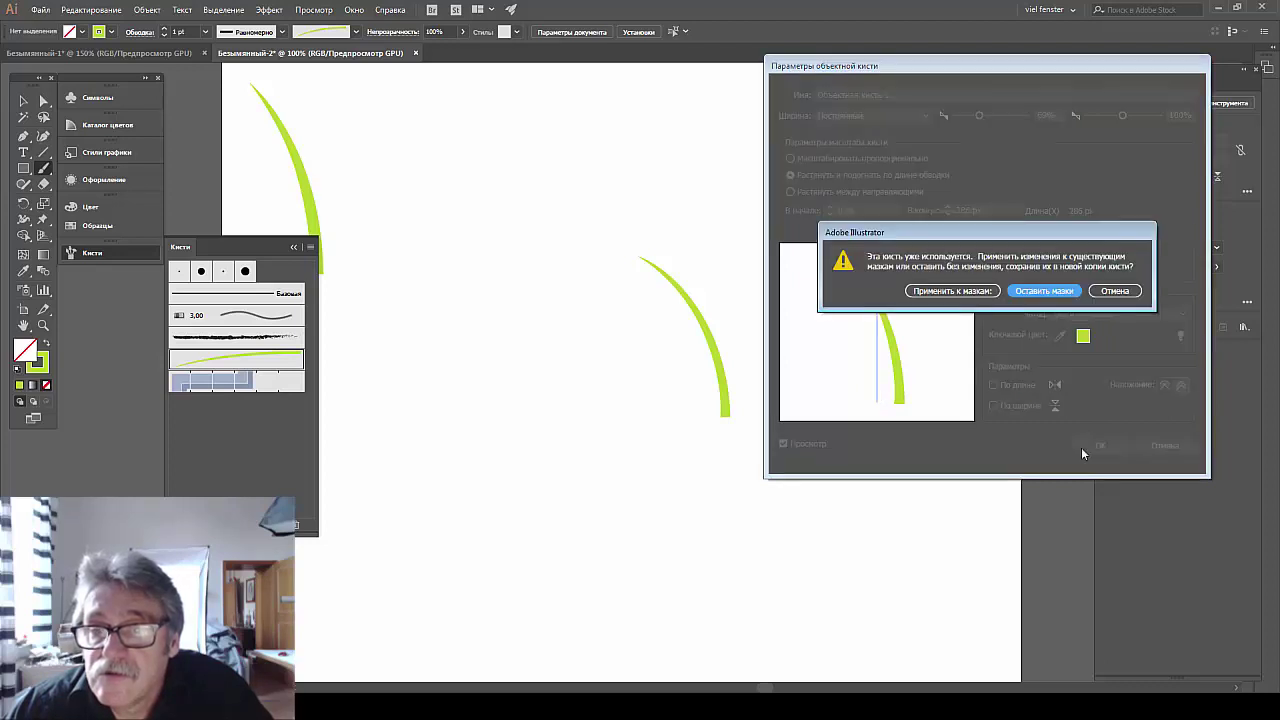
left_click(1045, 291)
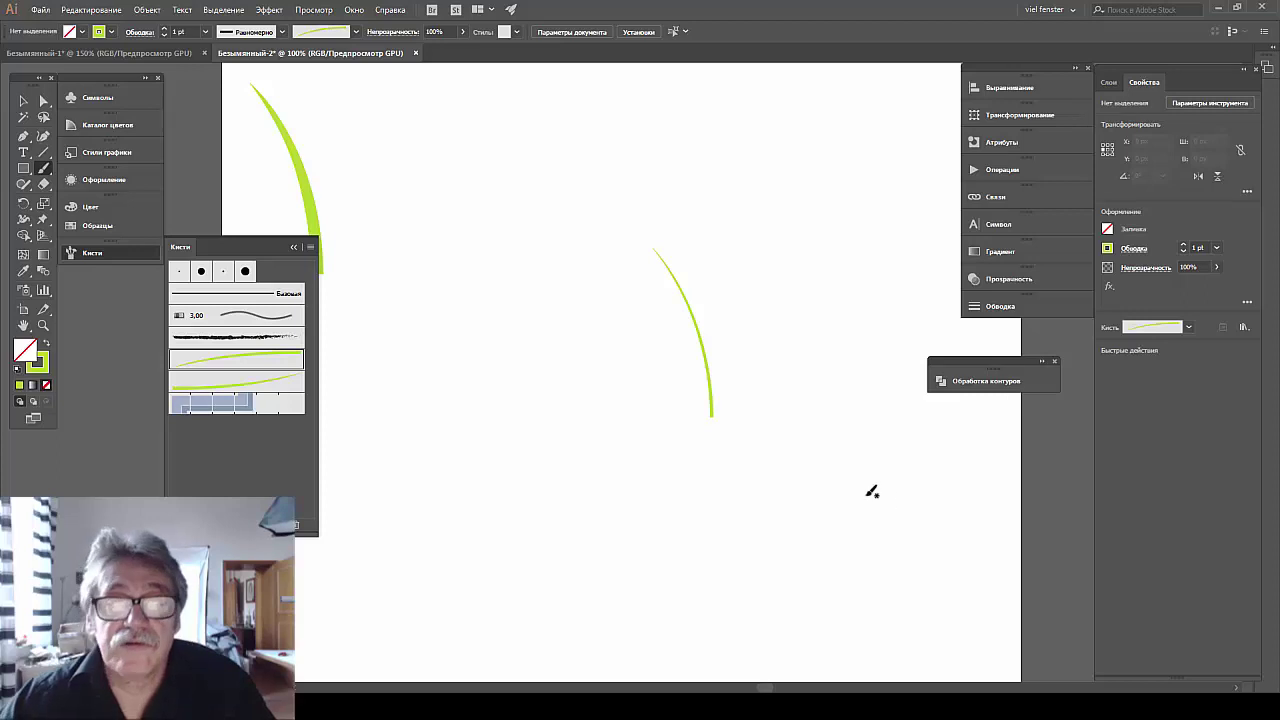
left_click(23, 101)
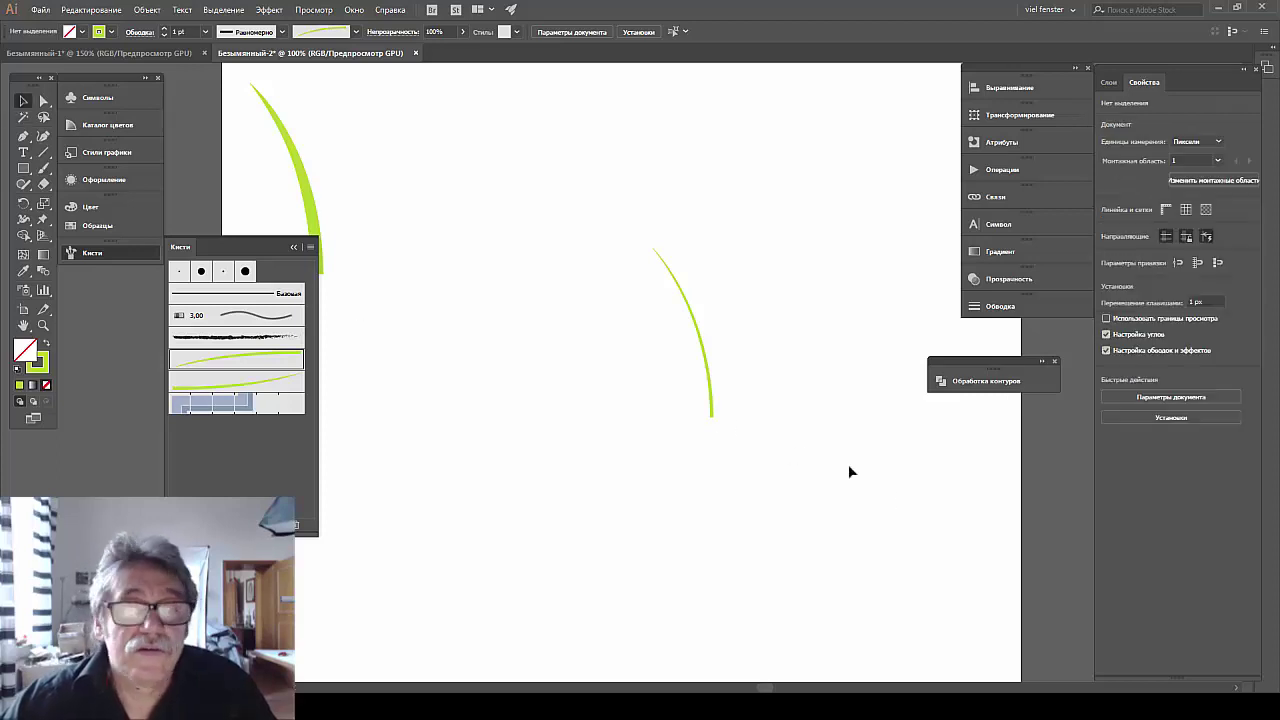
left_click(711, 400)
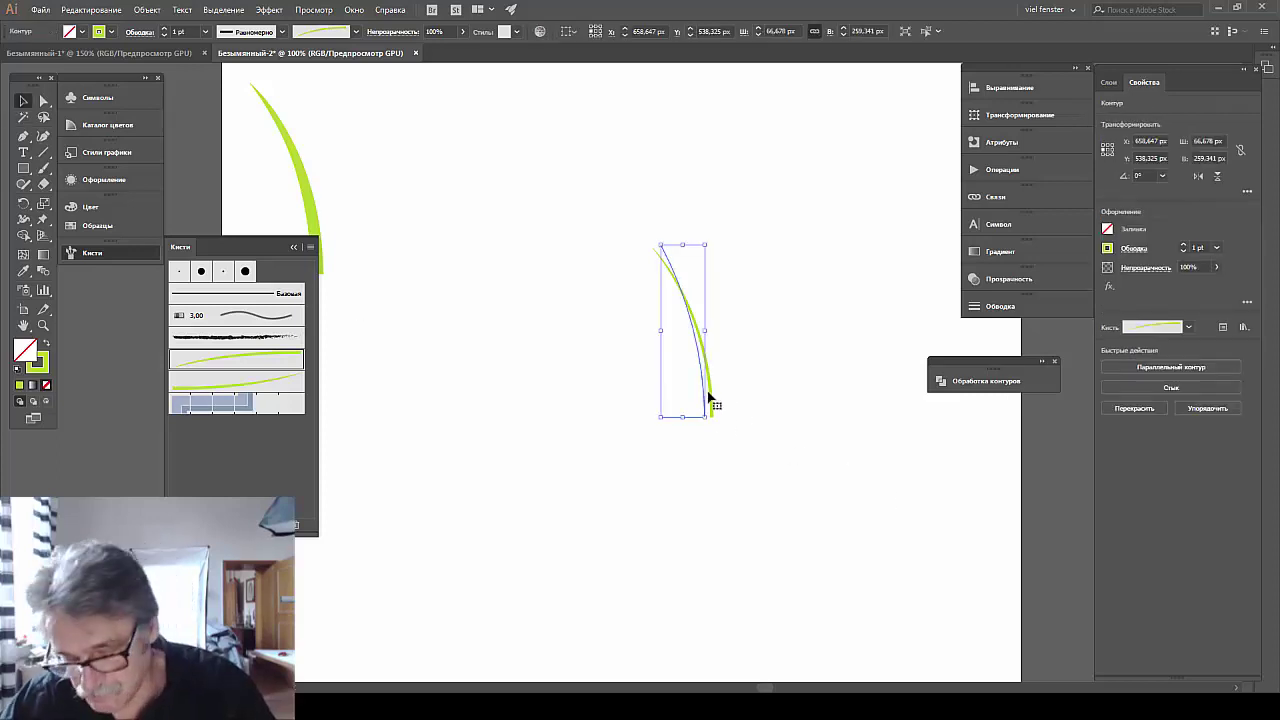
Delete the test stroke and pick the new grass brush copy for painting.
key("Delete")
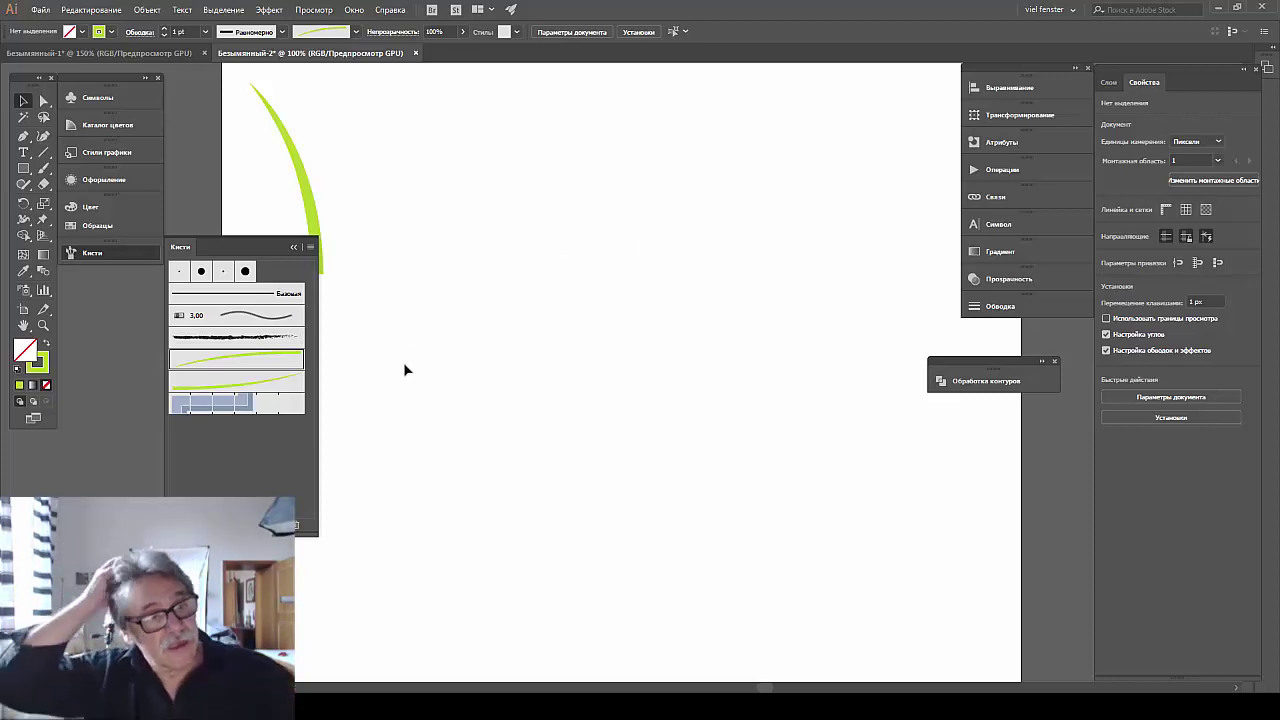
left_click(43, 168)
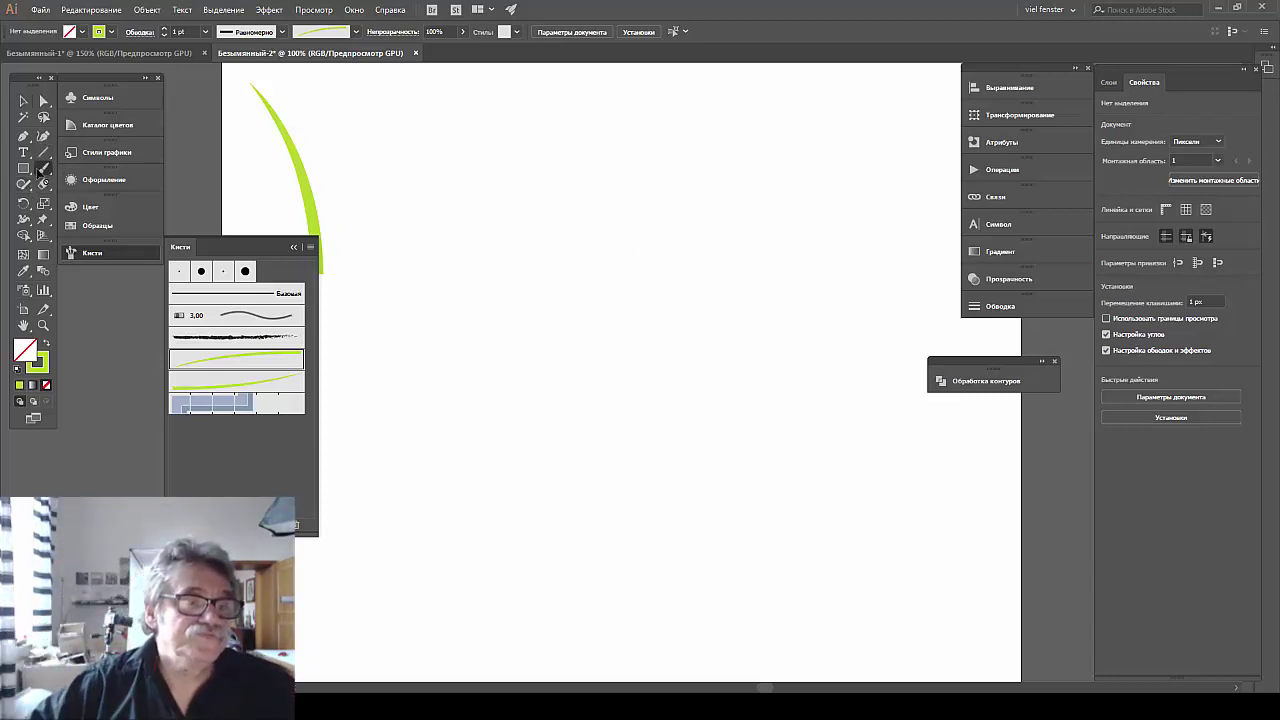
left_click(223, 379)
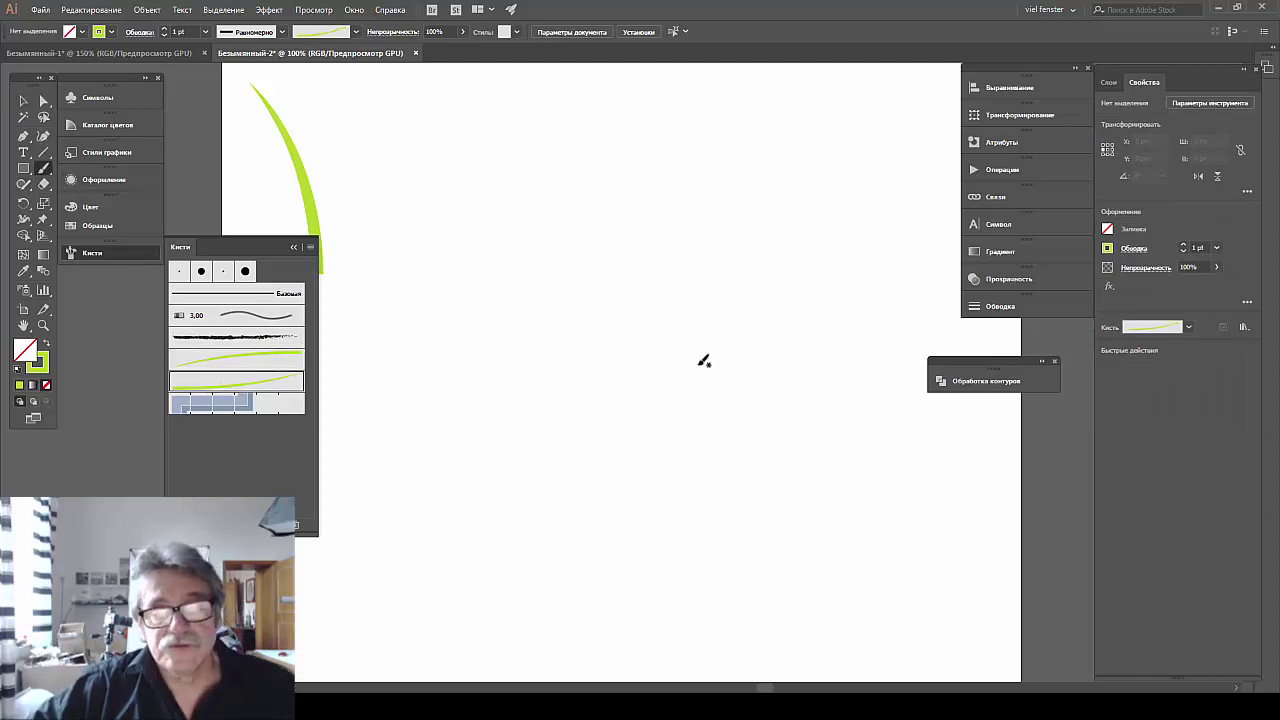
Paint a trial clump of eight grass blades, then undo the latest three strokes.
left_click_drag(699, 351, 650, 333)
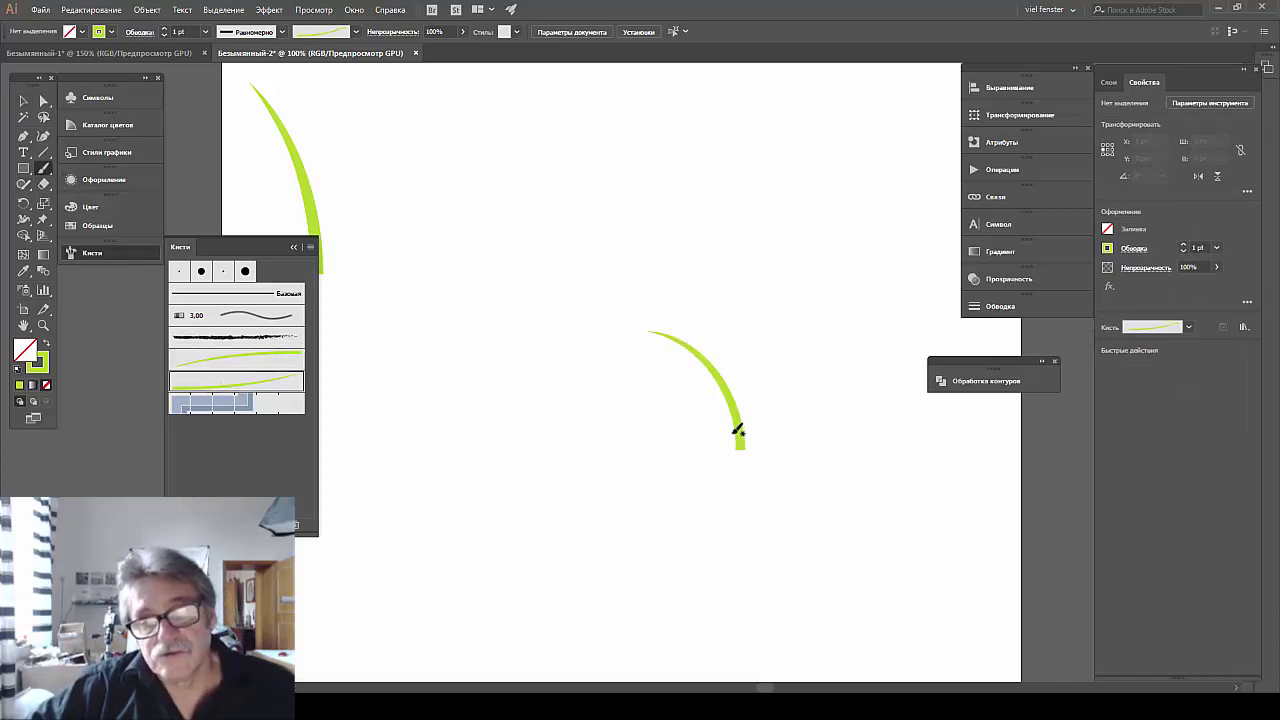
mouse_move(777, 310)
left_mouse_down()
mouse_move(780, 298)
mouse_move(699, 297)
left_mouse_up()
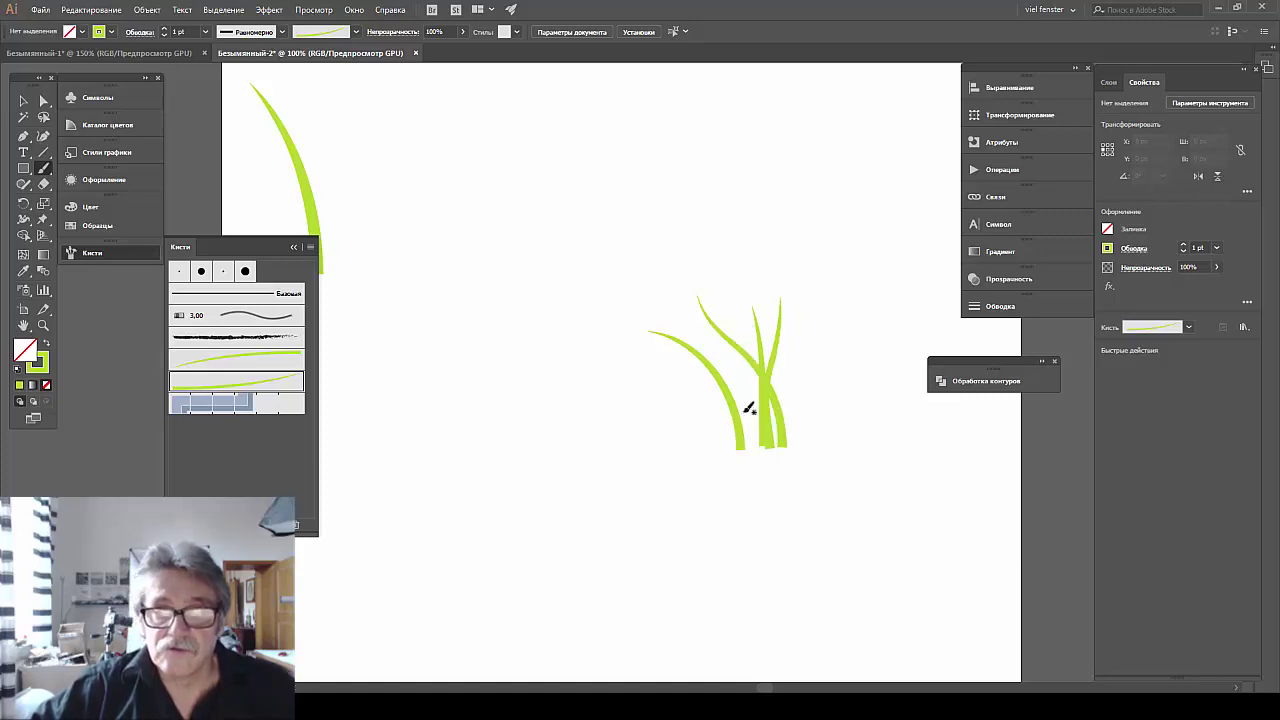
left_click_drag(742, 391, 711, 337)
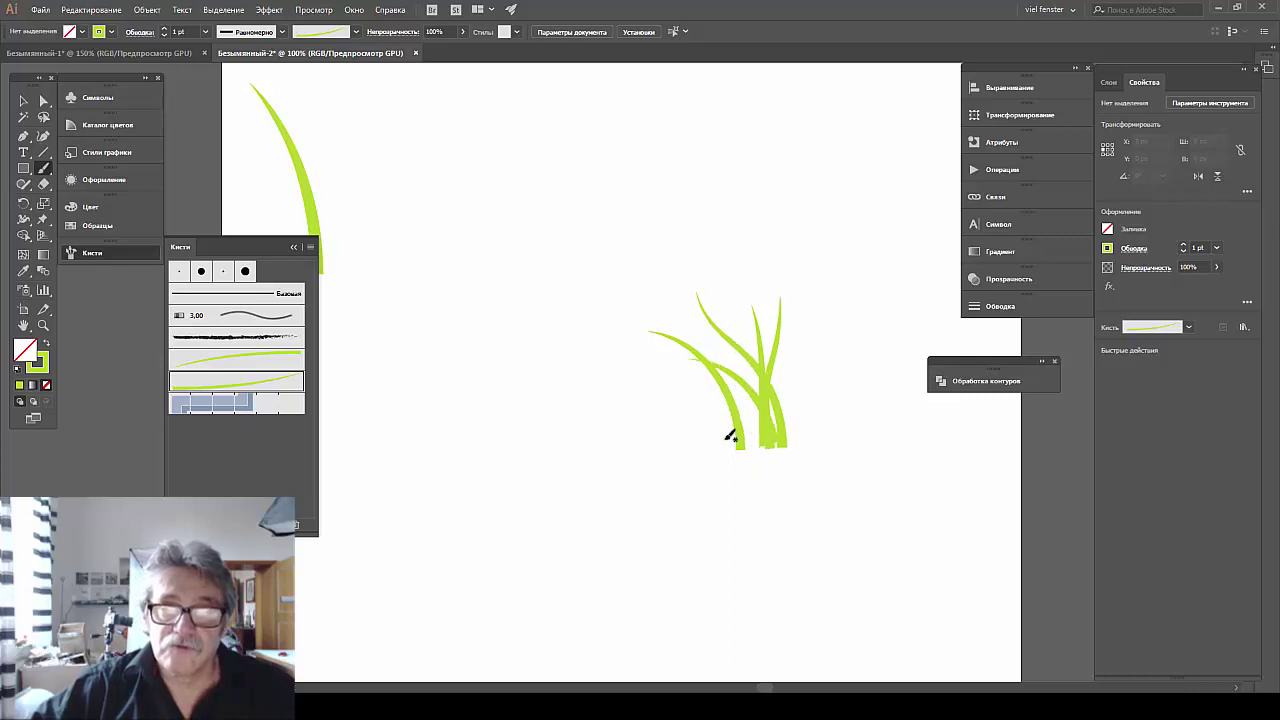
left_click_drag(680, 397, 754, 438)
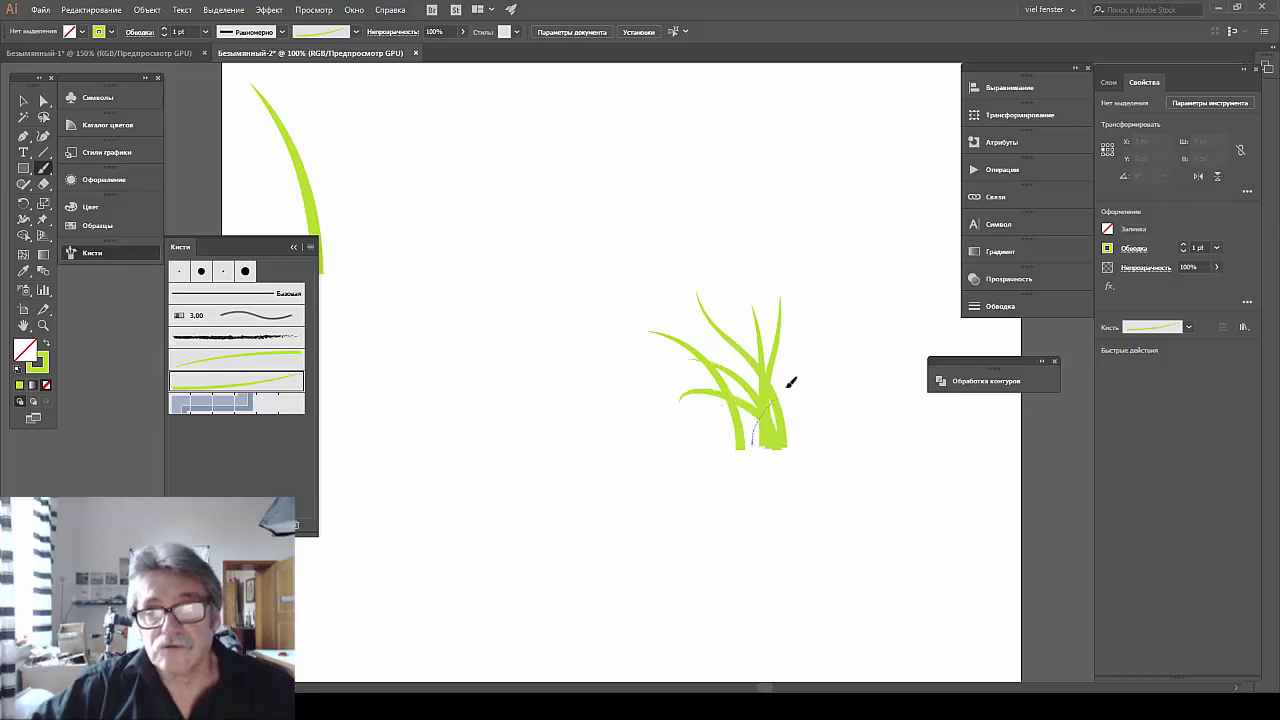
left_click_drag(790, 381, 803, 298)
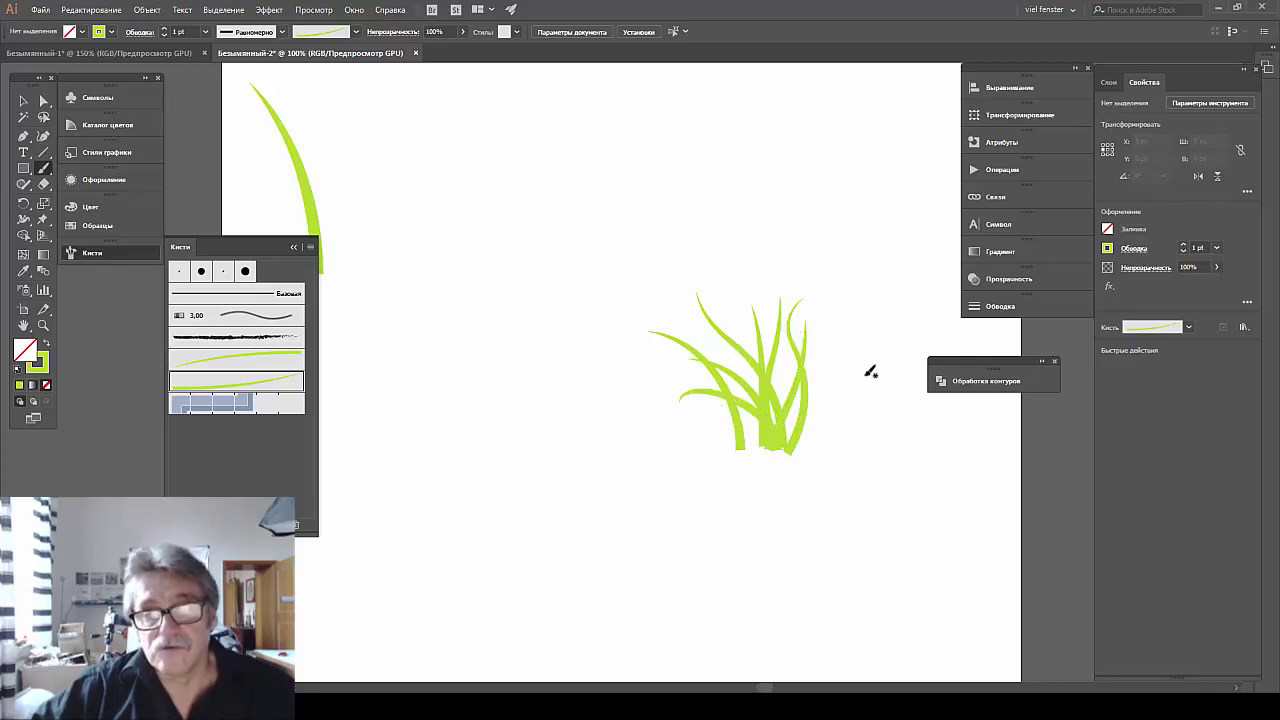
left_click_drag(770, 442, 755, 372)
left_click_drag(728, 312, 713, 290)
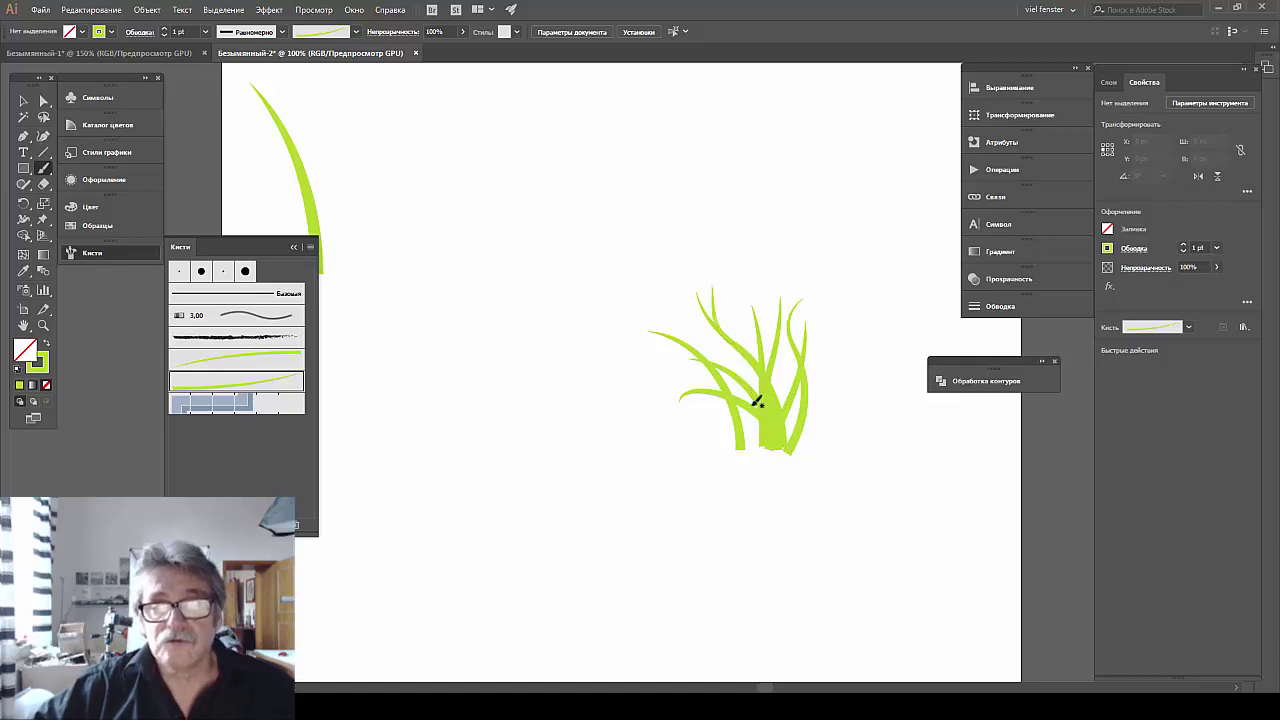
left_click_drag(675, 349, 636, 360)
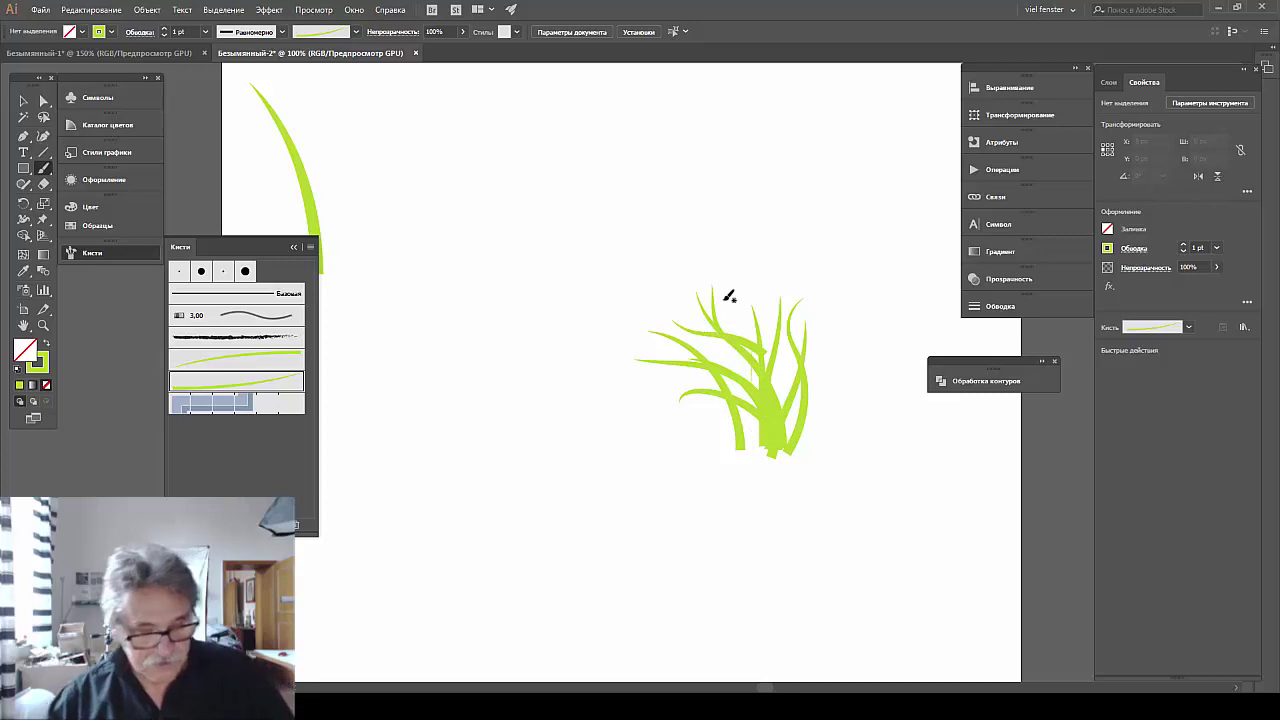
key("ctrl+z")
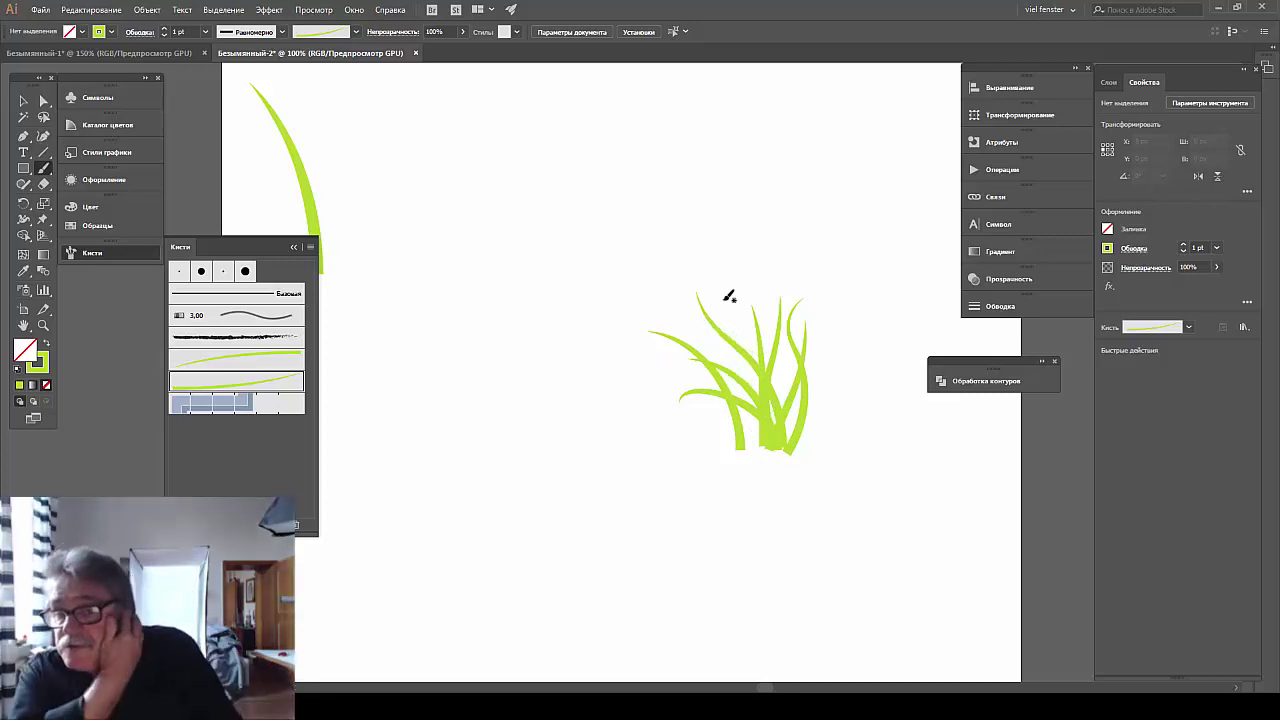
key("ctrl+z")
key("ctrl+z")
key("ctrl+z")
key("ctrl+z")
key("ctrl+z")
key("ctrl+z")
key("ctrl+z")
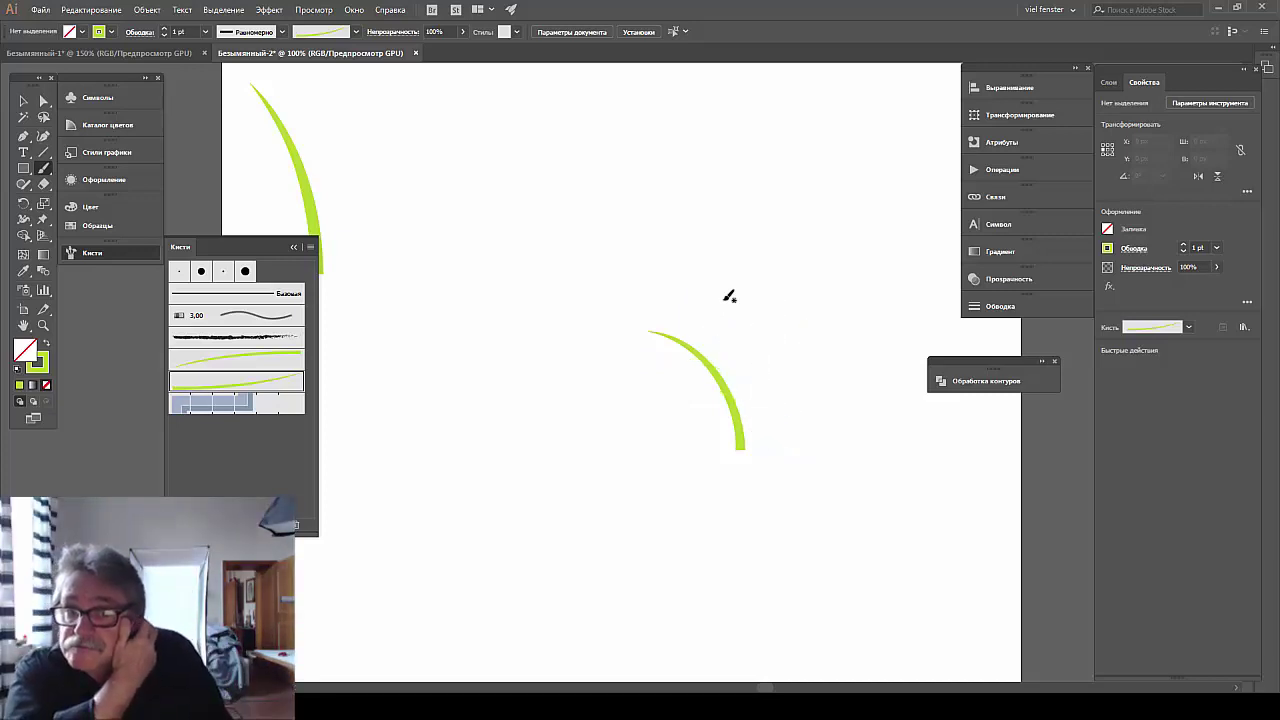
key("ctrl+z")
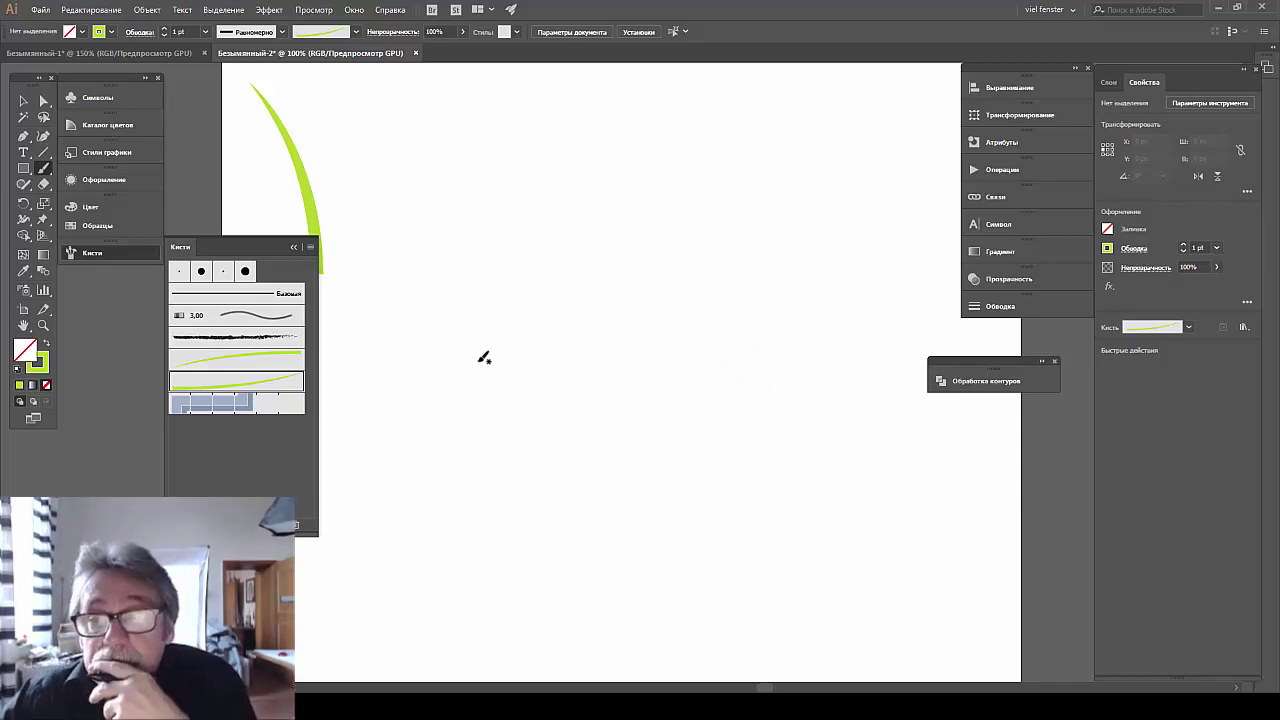
Set the copied grass brush Art Brush 2's colorization method to Hue Shift.
double_click(238, 386)
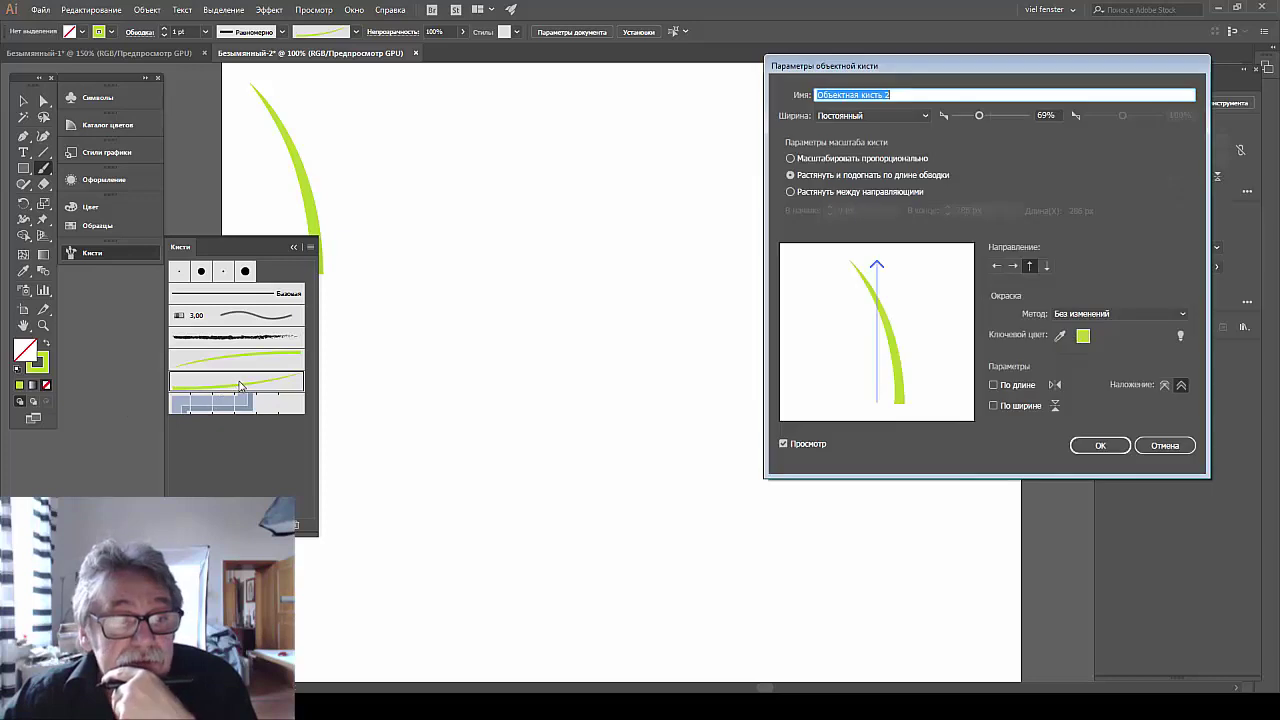
left_click(1183, 314)
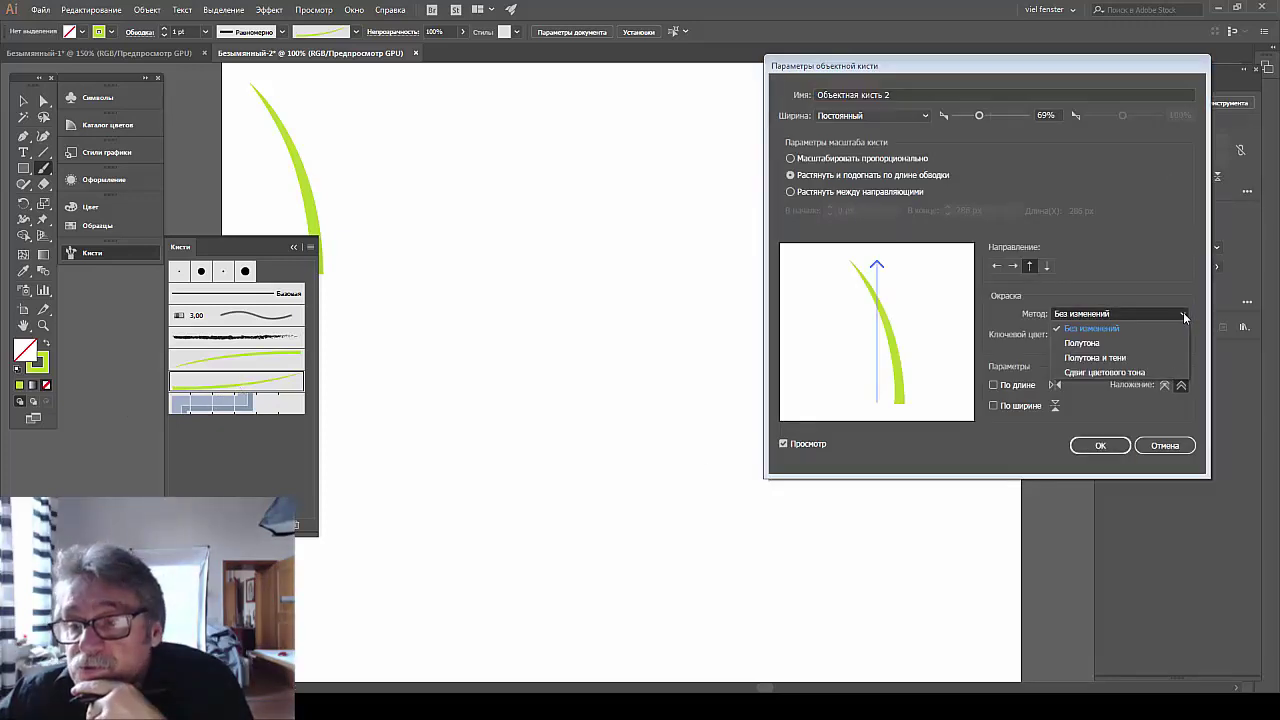
left_click(1103, 373)
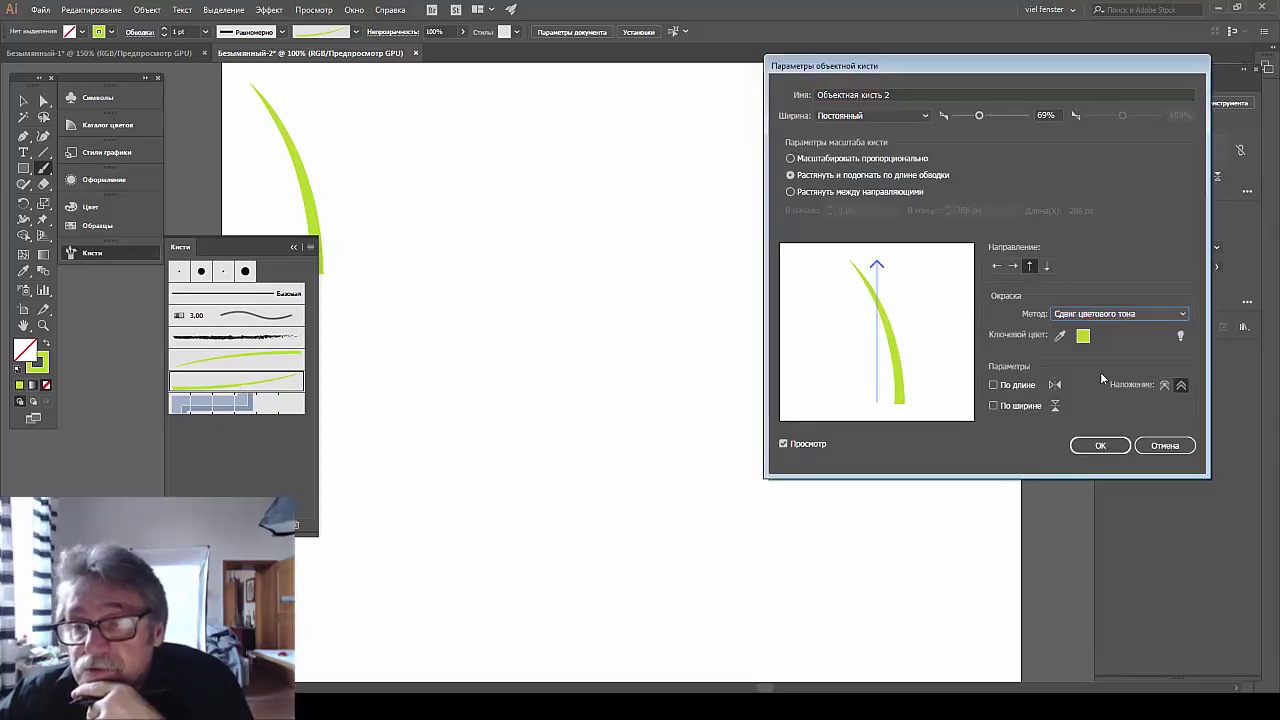
left_click(1097, 444)
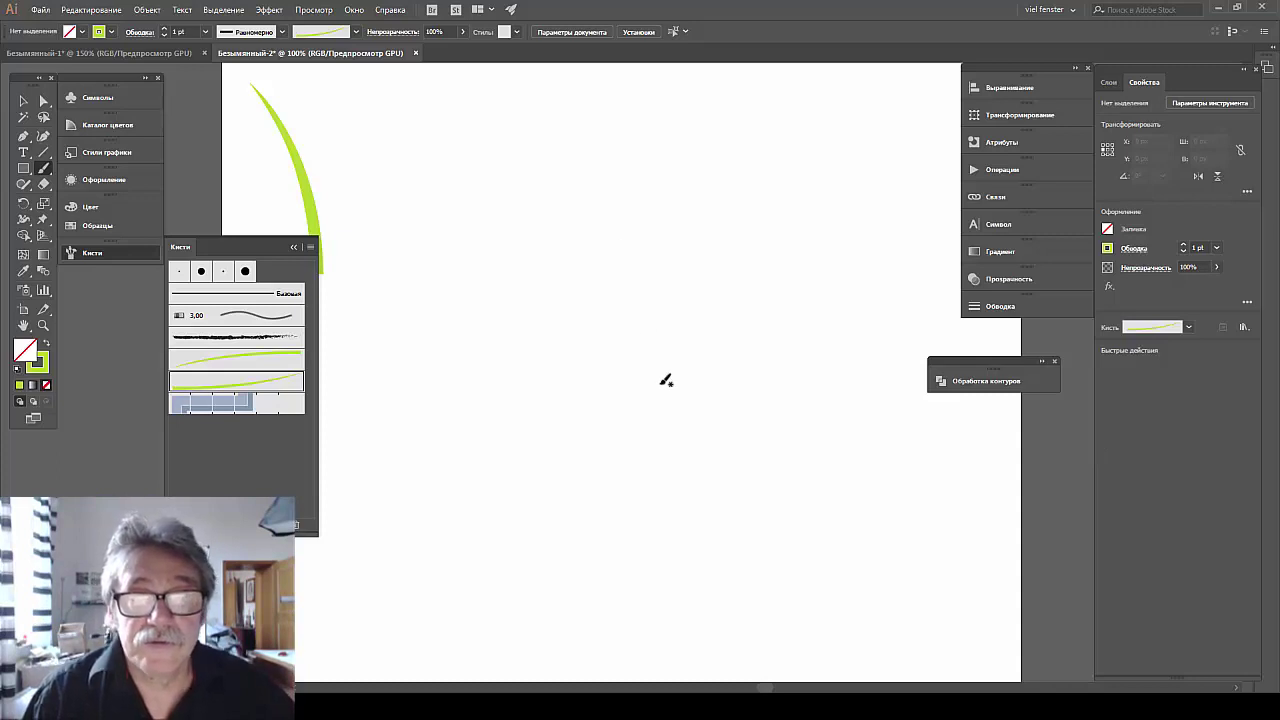
Paint five light yellow-green curving blades rising from the clump's left-centre base.
left_click_drag(660, 384, 624, 260)
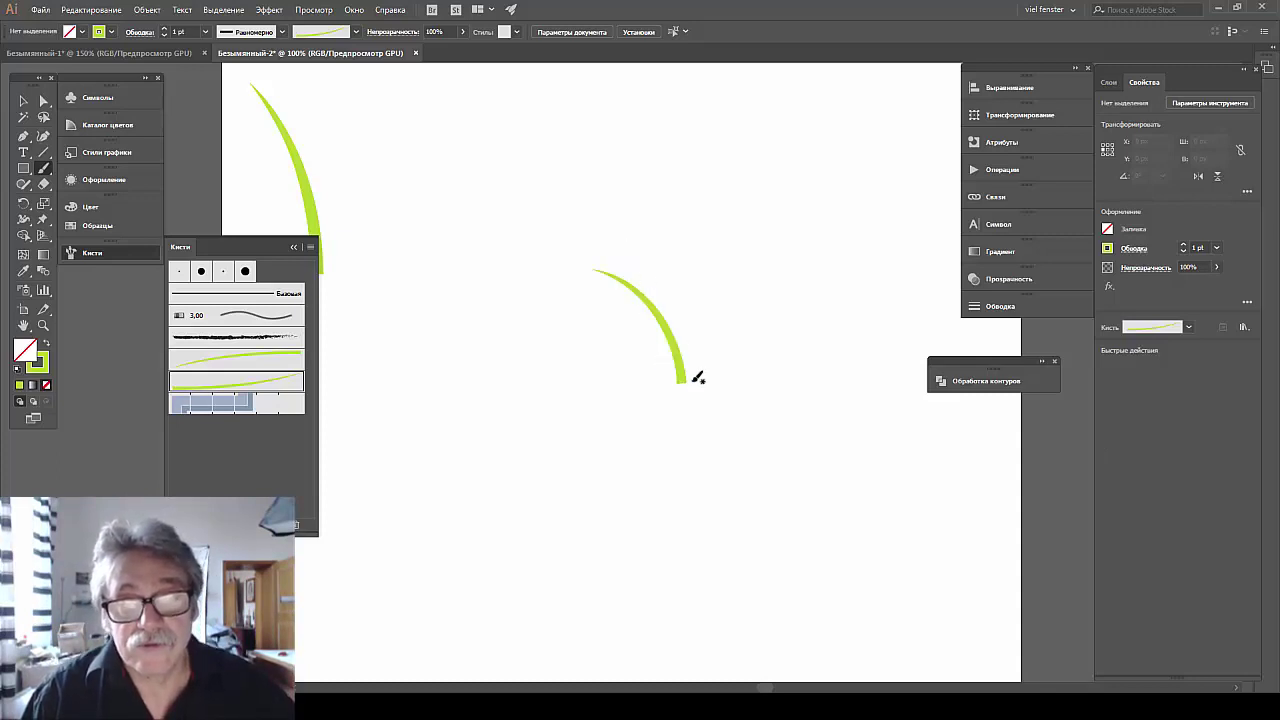
mouse_move(686, 382)
left_mouse_down()
mouse_move(686, 265)
mouse_move(662, 243)
left_mouse_up()
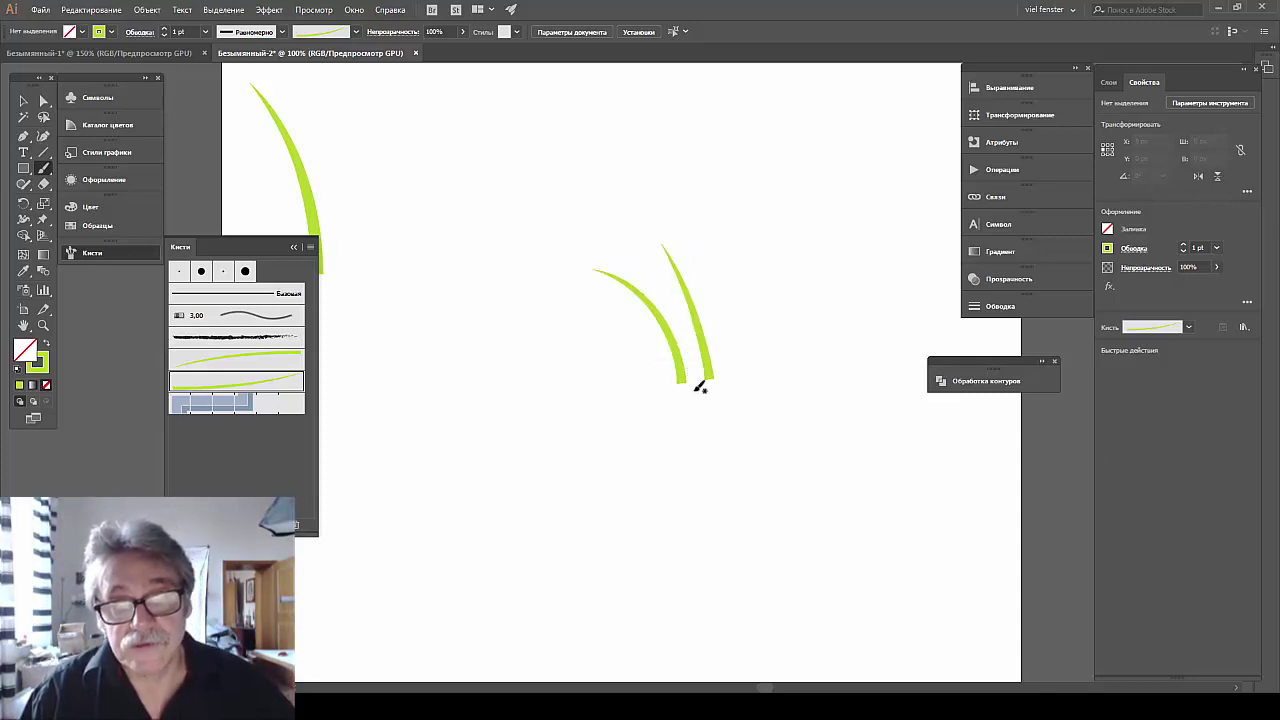
left_click_drag(707, 281, 697, 242)
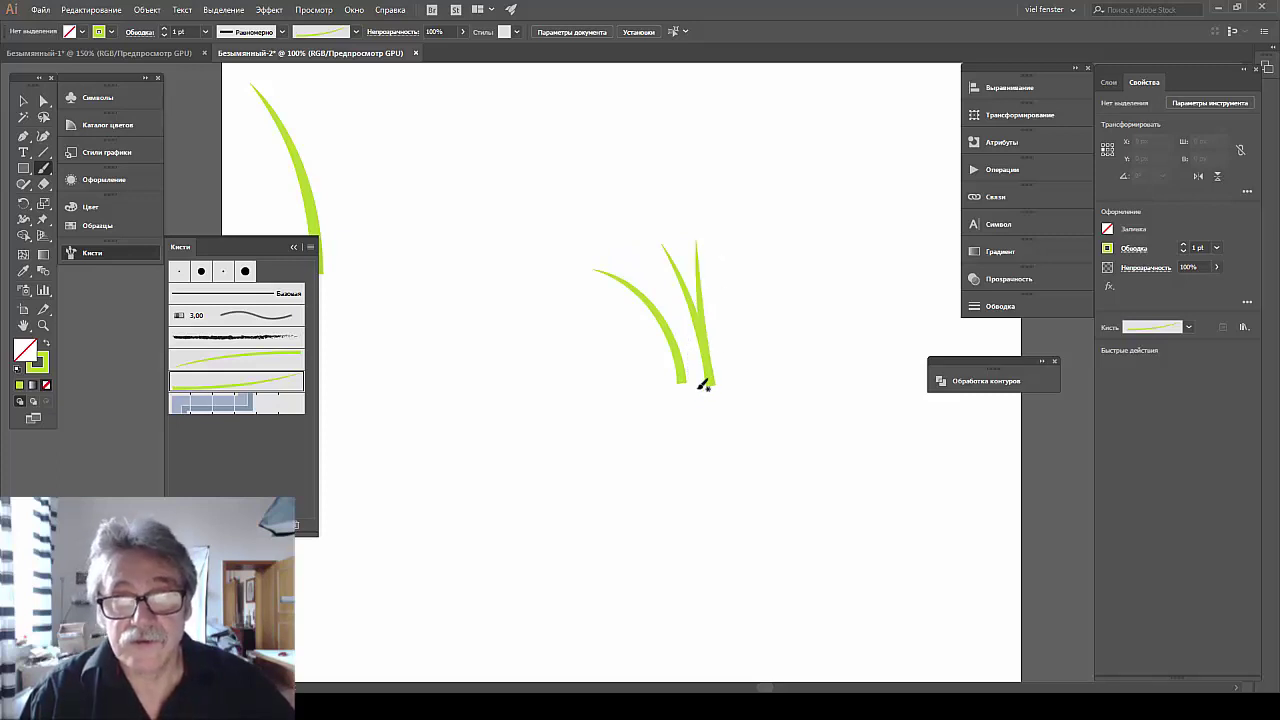
left_click_drag(681, 314, 625, 258)
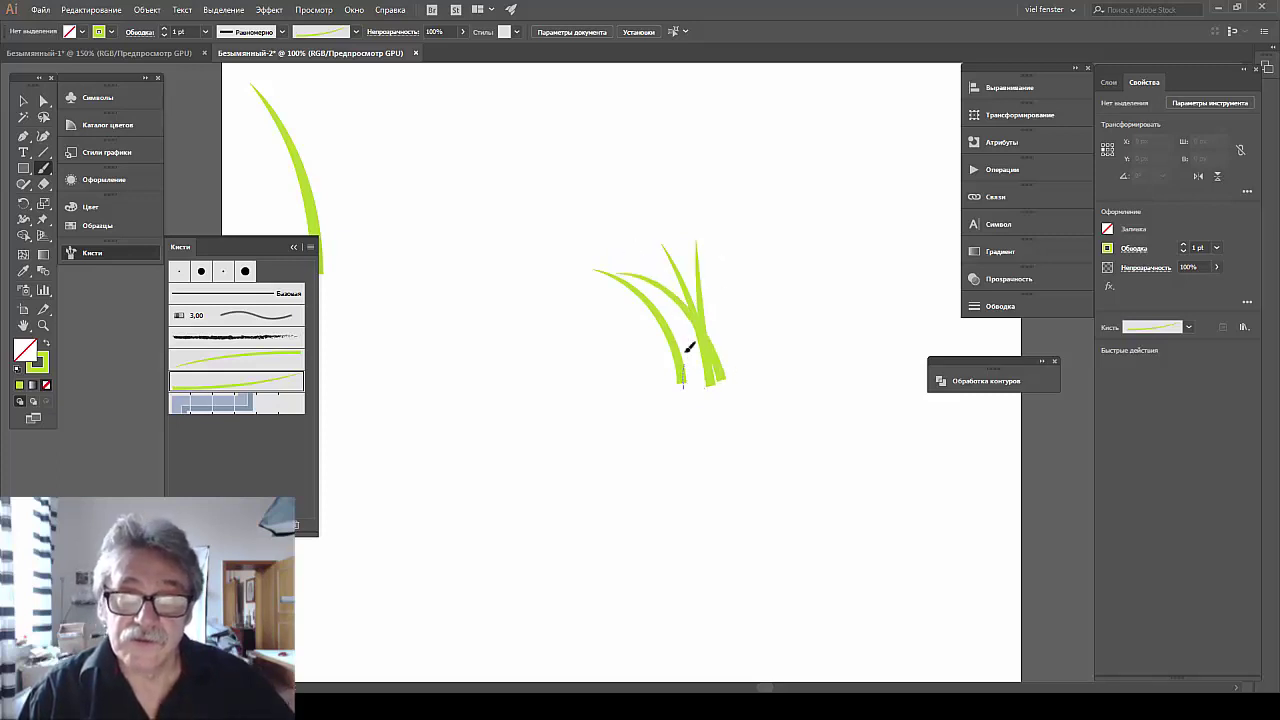
left_click_drag(688, 347, 749, 249)
Add about ten more blades on the clump's right side, then fill in its left edge.
mouse_move(727, 365)
left_mouse_down()
mouse_move(724, 266)
mouse_move(779, 375)
left_mouse_up()
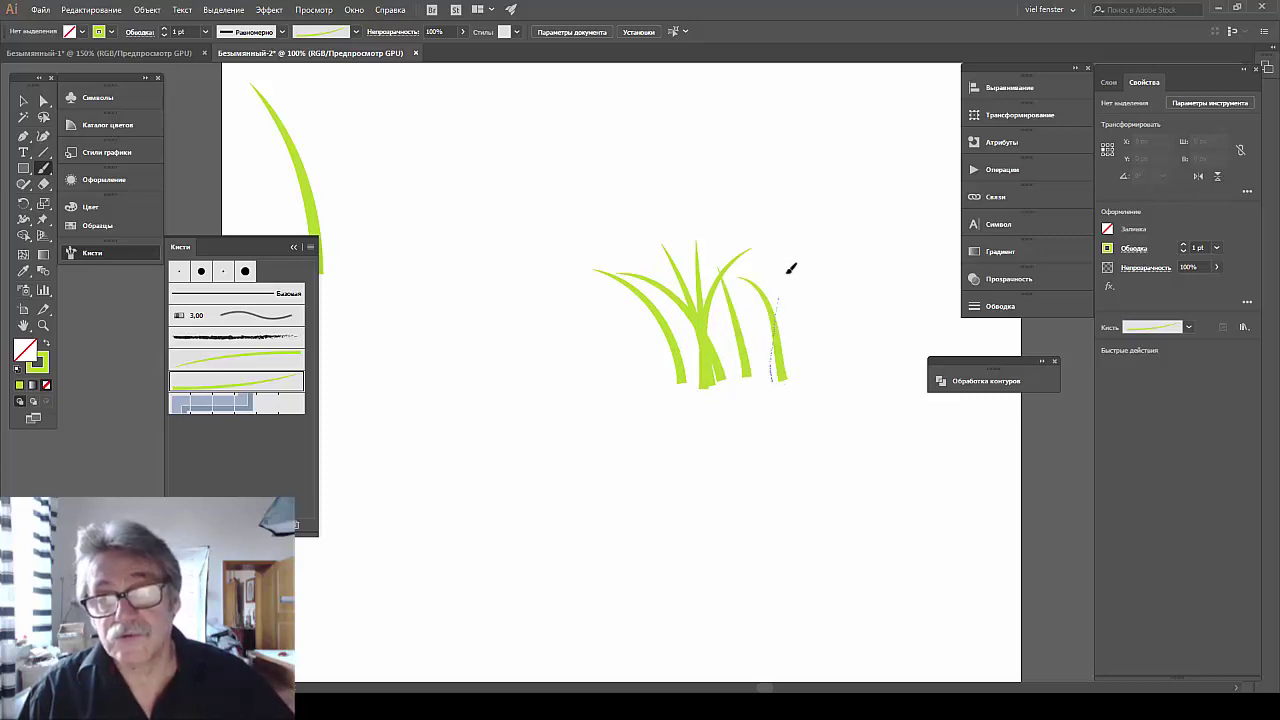
left_click_drag(785, 226, 789, 372)
left_click_drag(744, 270, 791, 388)
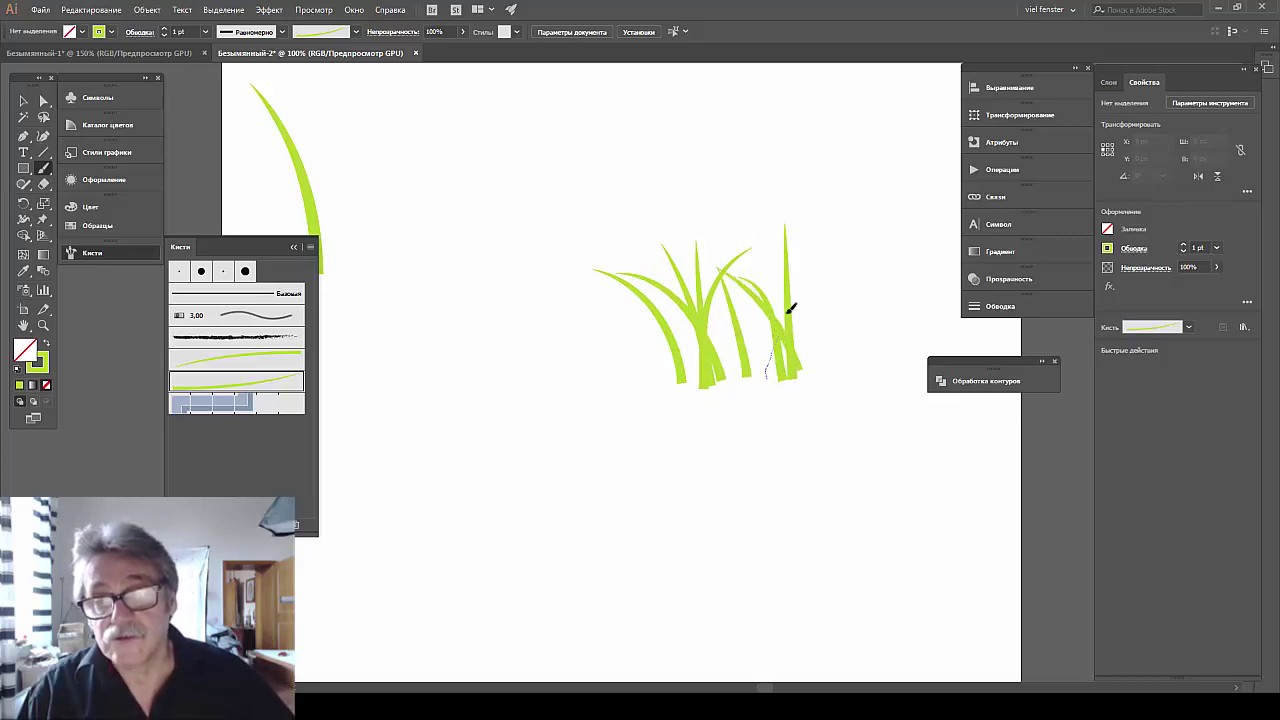
left_click_drag(806, 238, 794, 378)
left_click_drag(808, 306, 850, 366)
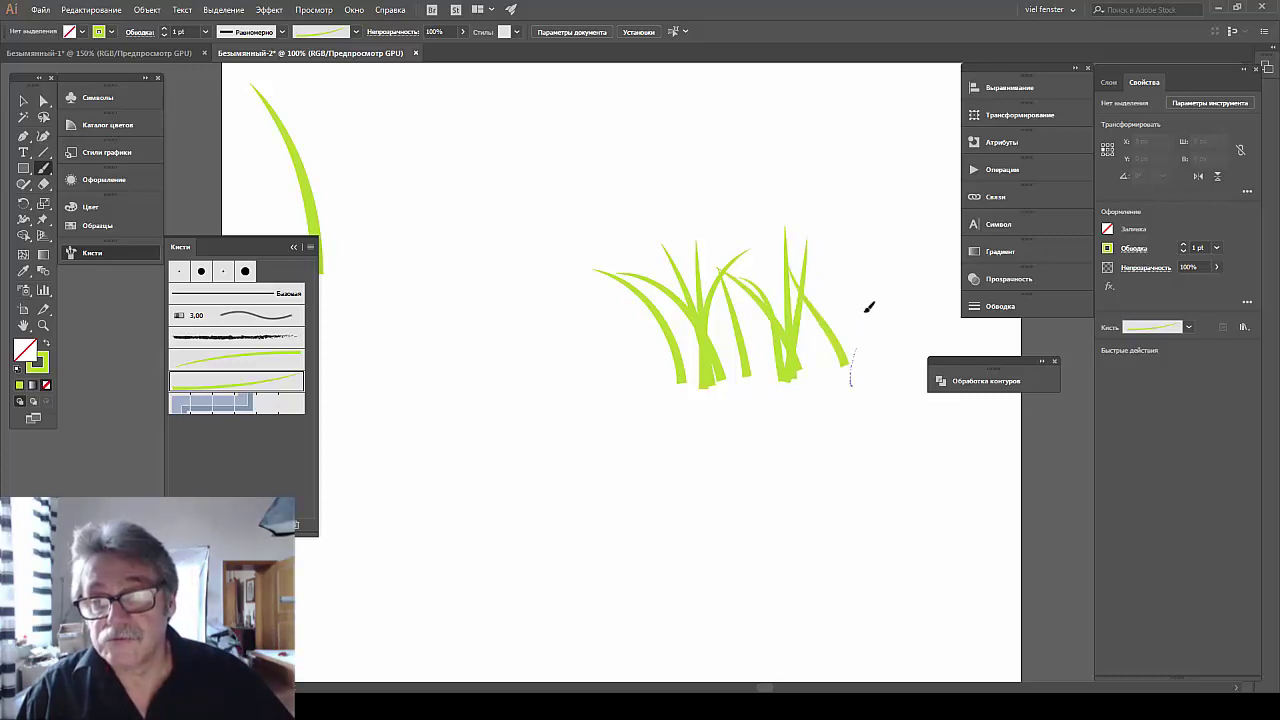
left_click_drag(866, 250, 872, 386)
mouse_move(832, 238)
left_mouse_down()
mouse_move(785, 390)
mouse_move(846, 236)
left_mouse_up()
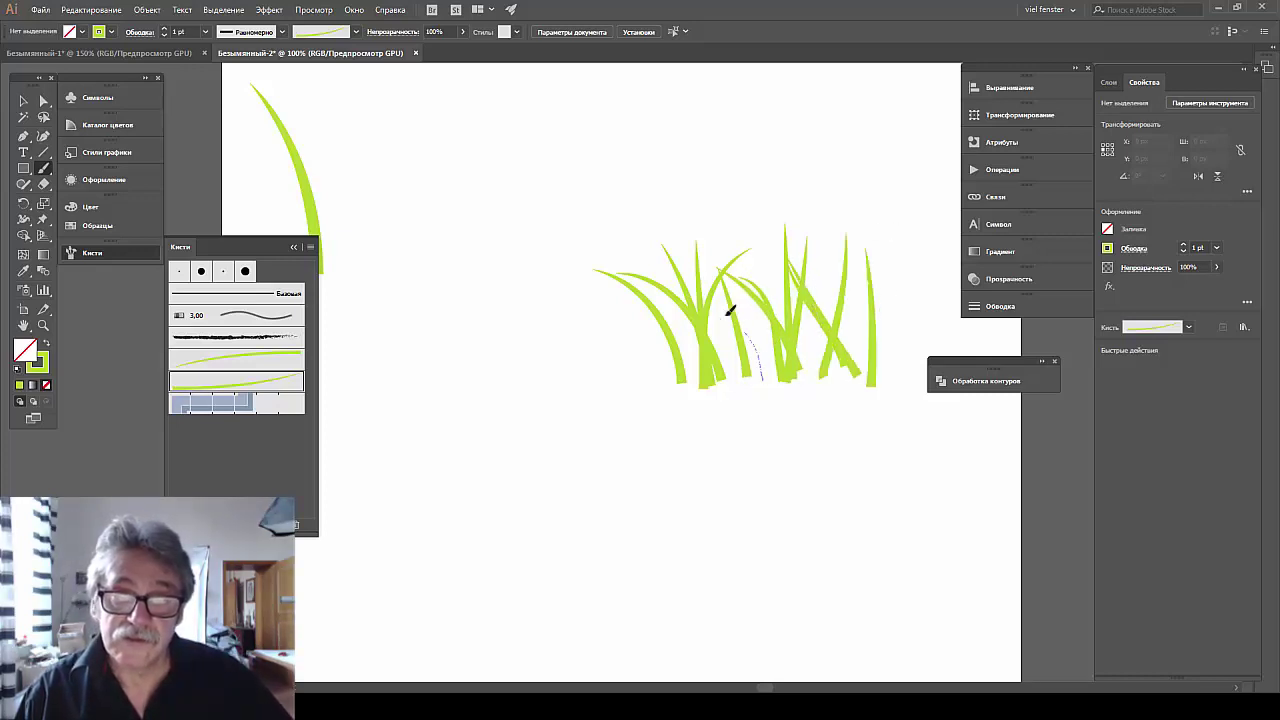
left_click_drag(730, 311, 718, 236)
left_click_drag(666, 380, 684, 254)
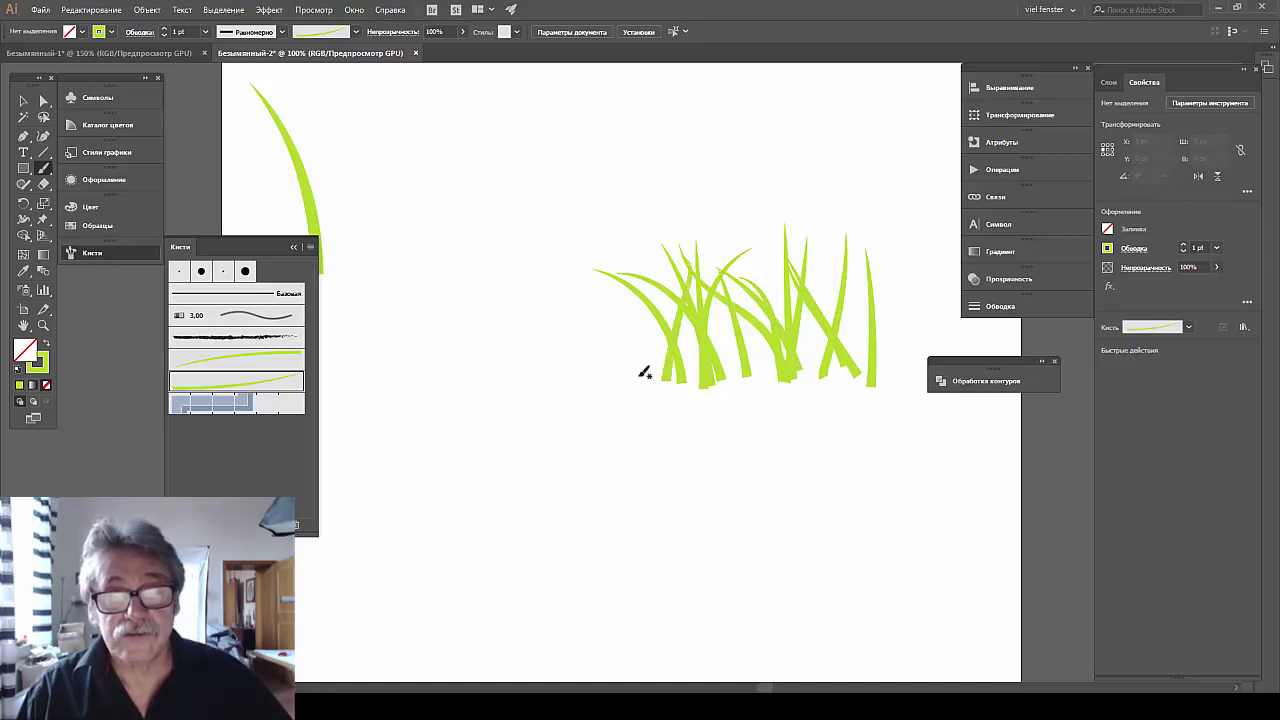
left_click_drag(645, 372, 598, 262)
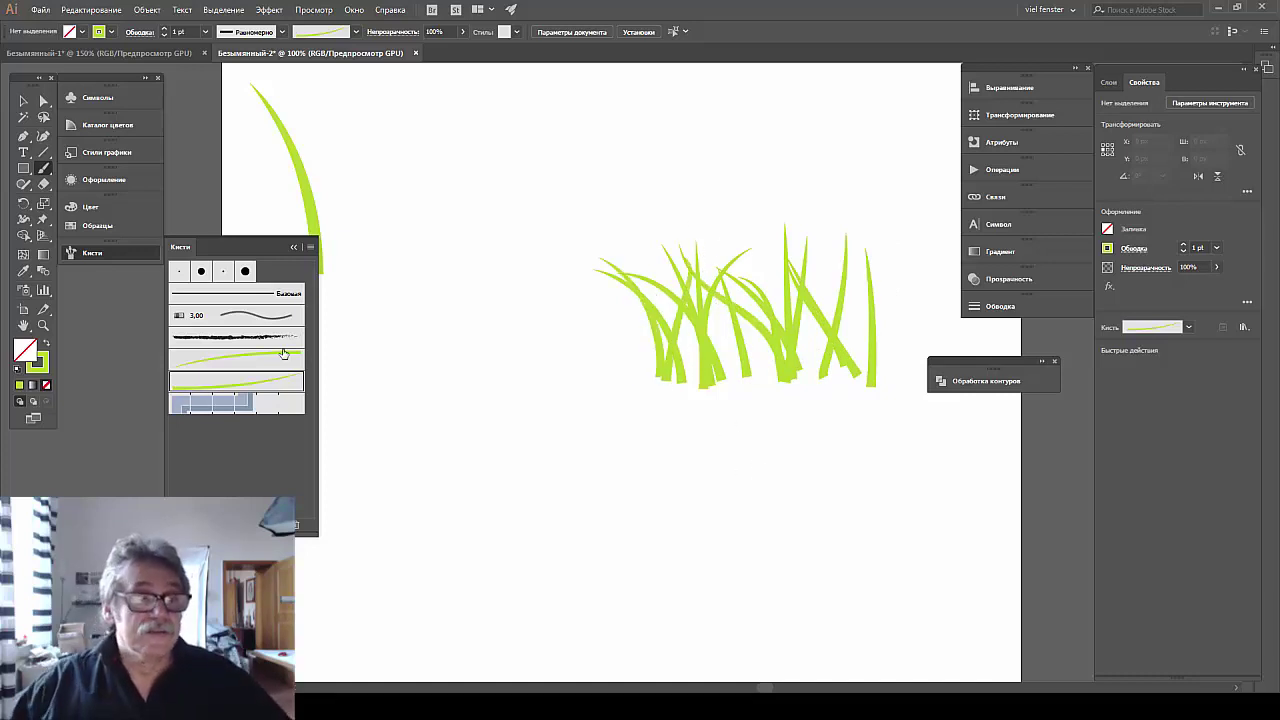
Set the stroke colour to darker olive green 88A316.
double_click(37, 362)
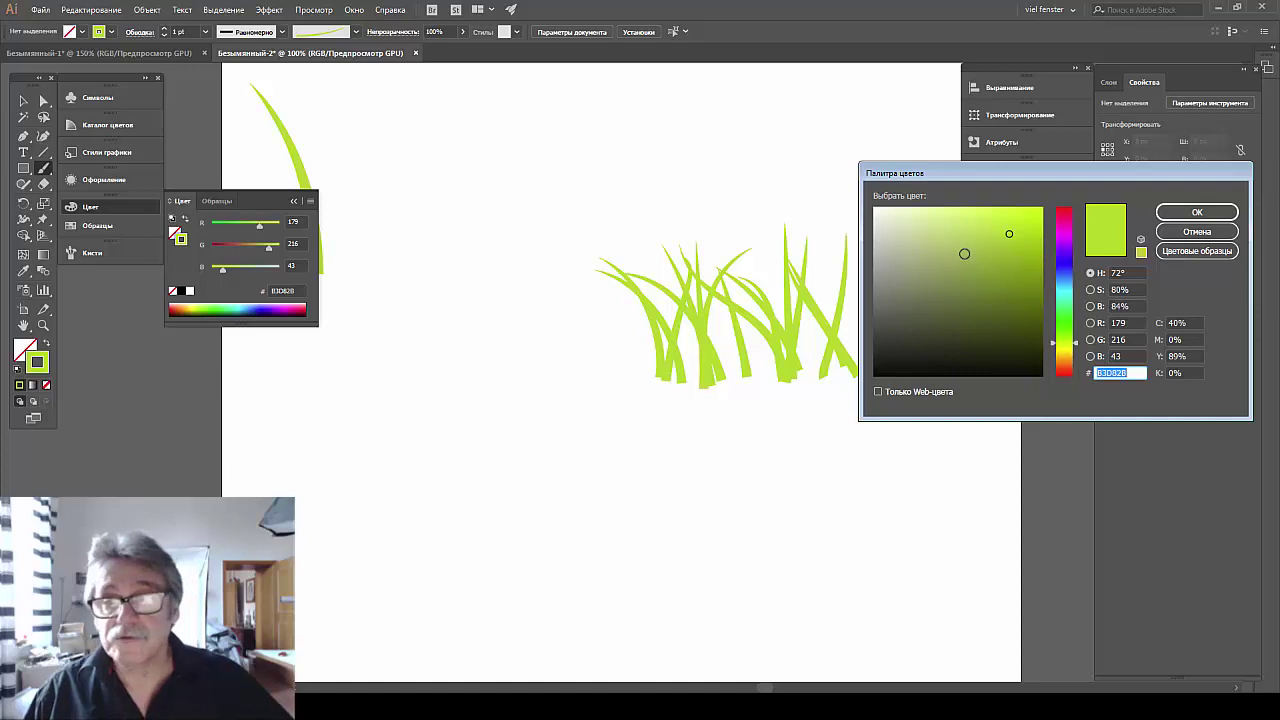
left_click(1019, 268)
left_click(1197, 212)
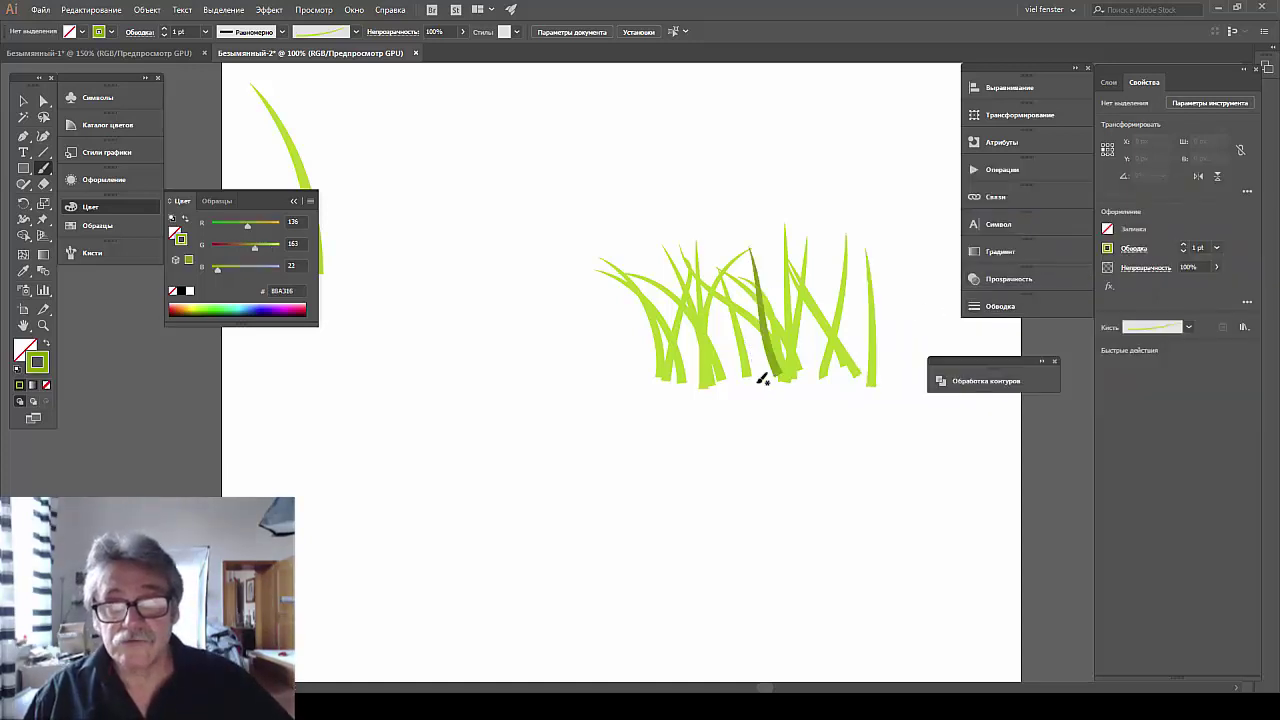
Paint about ten darker olive blades mixed among the light ones across the clump.
left_click_drag(763, 374, 737, 253)
left_click_drag(820, 388, 845, 250)
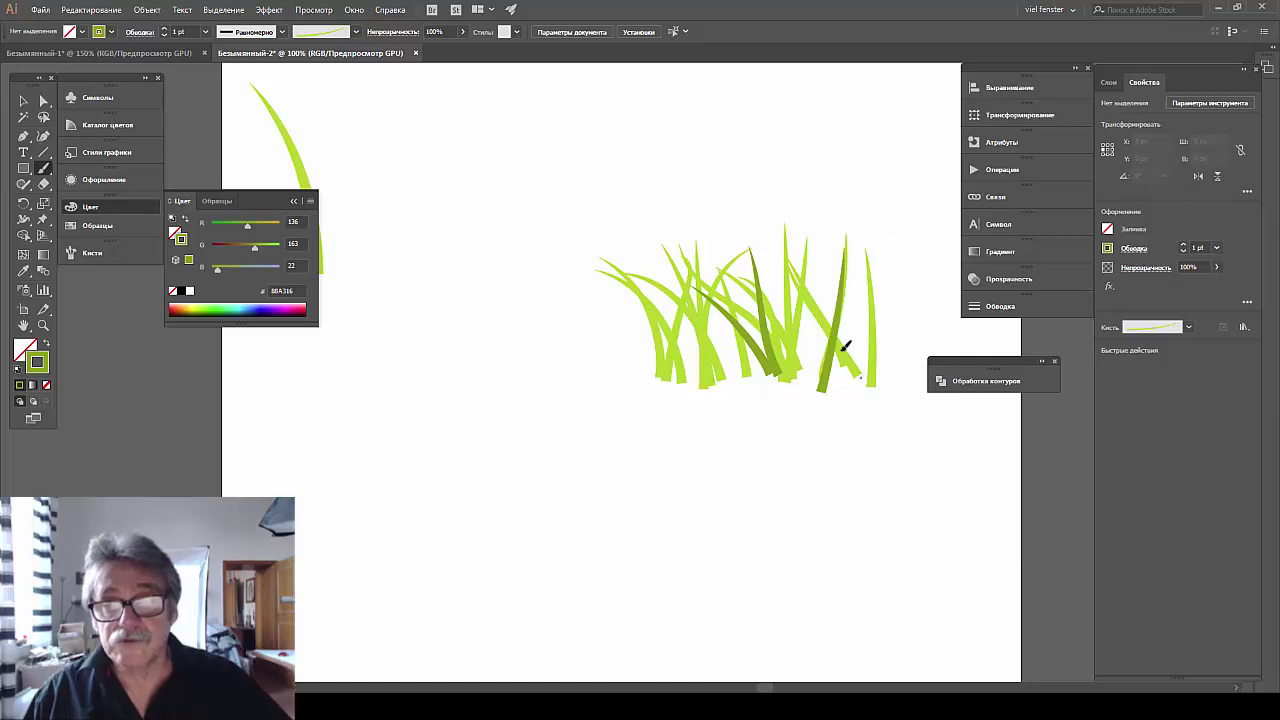
left_click_drag(800, 296, 877, 360)
left_click_drag(806, 270, 905, 392)
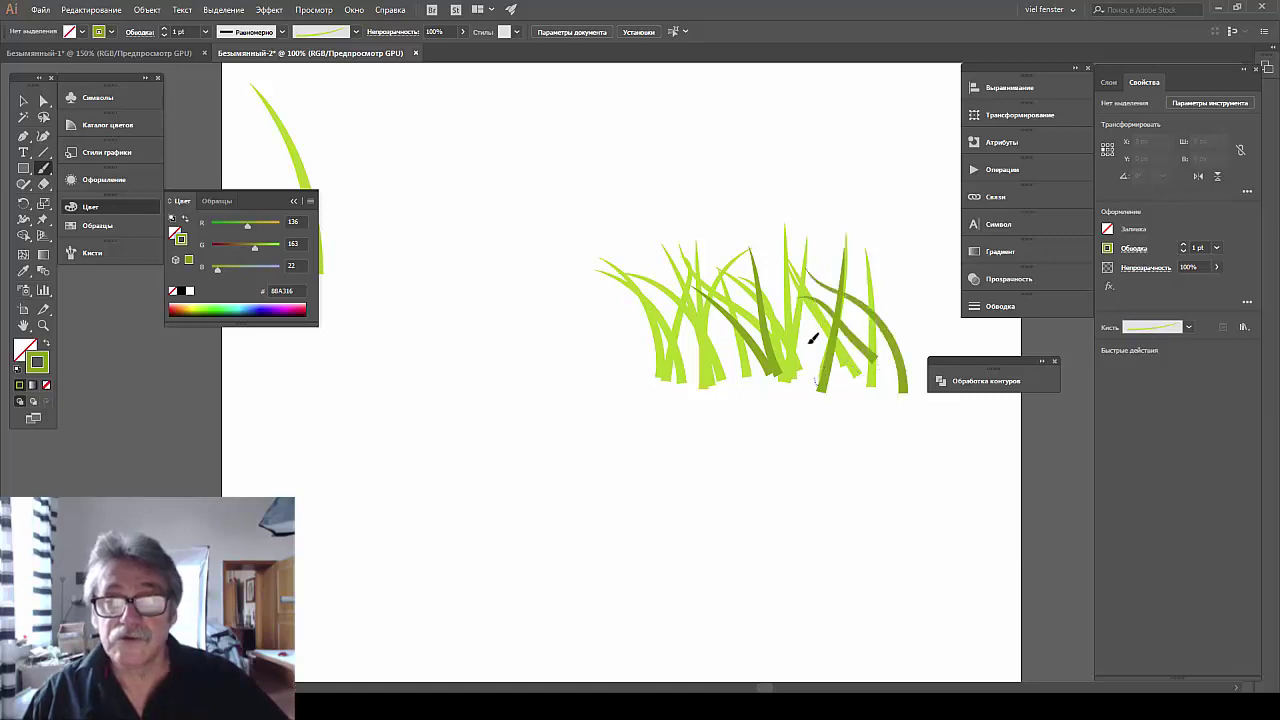
left_click_drag(828, 282, 790, 362)
mouse_move(826, 243)
left_mouse_down()
mouse_move(770, 358)
mouse_move(670, 237)
mouse_move(714, 378)
left_mouse_up()
left_click_drag(640, 225, 620, 250)
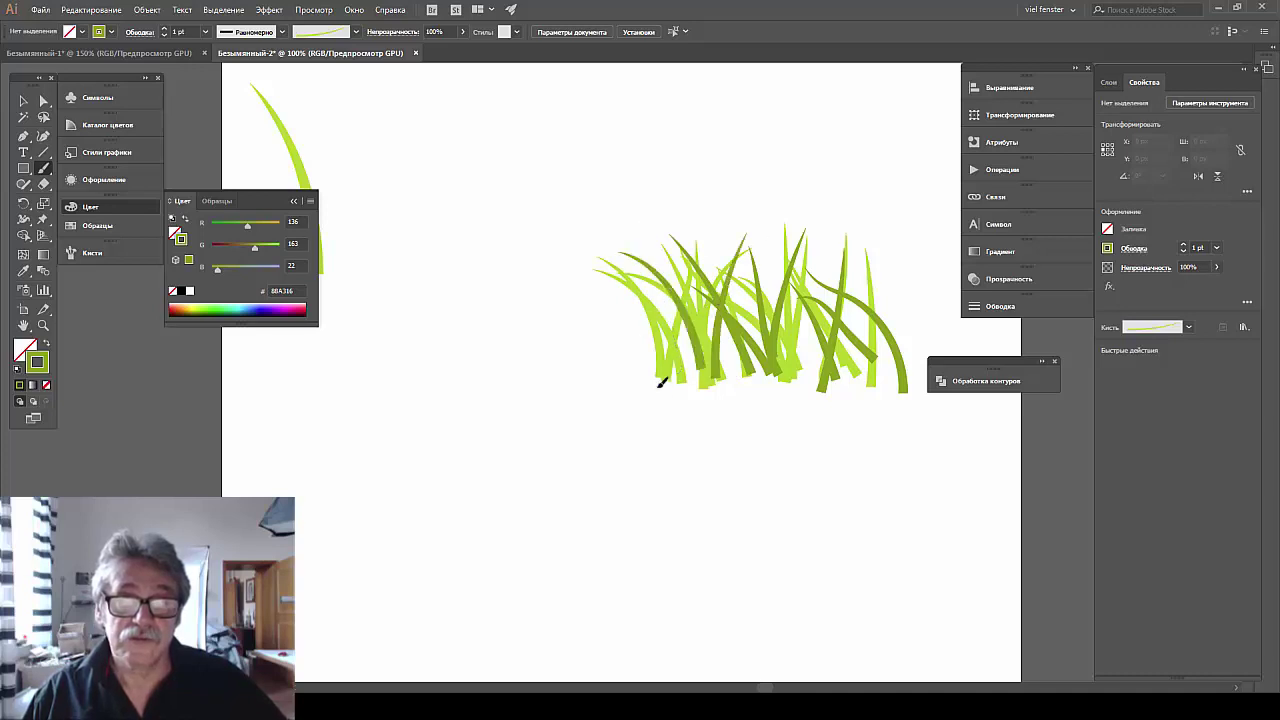
left_click_drag(663, 366, 586, 290)
mouse_move(748, 246)
left_mouse_down()
mouse_move(700, 378)
mouse_move(766, 304)
left_mouse_up()
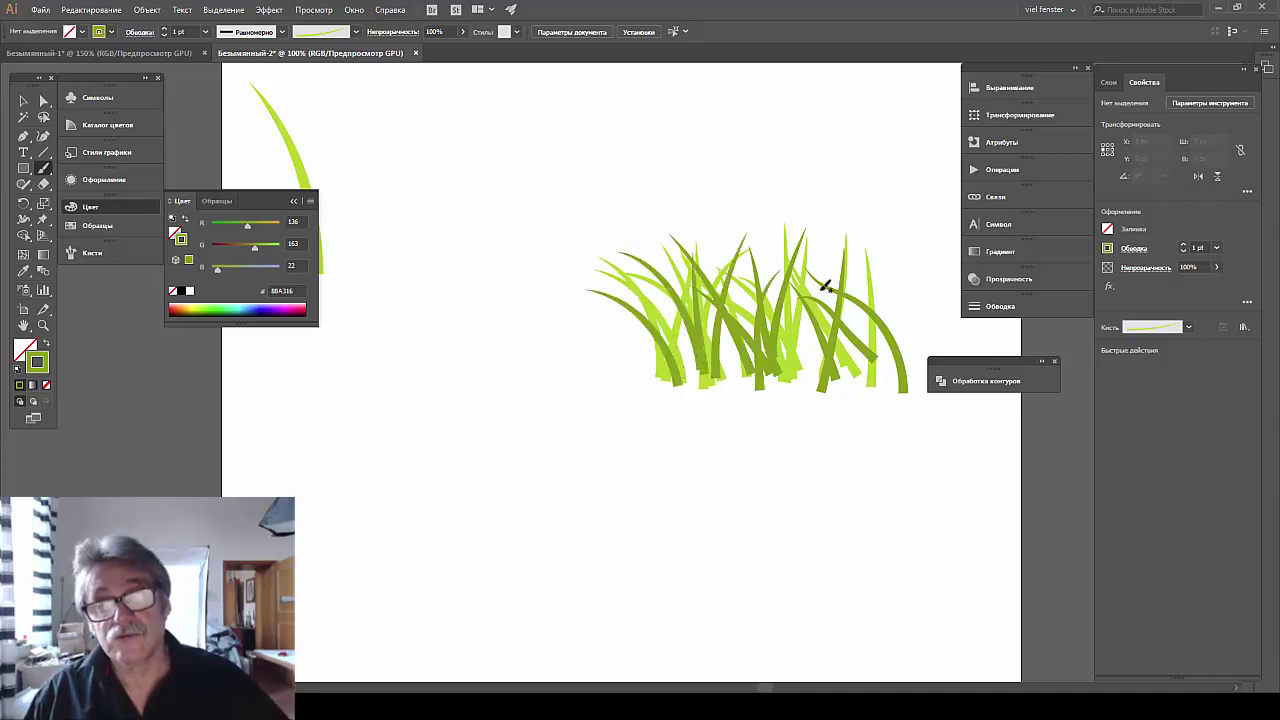
left_click_drag(790, 350, 806, 268)
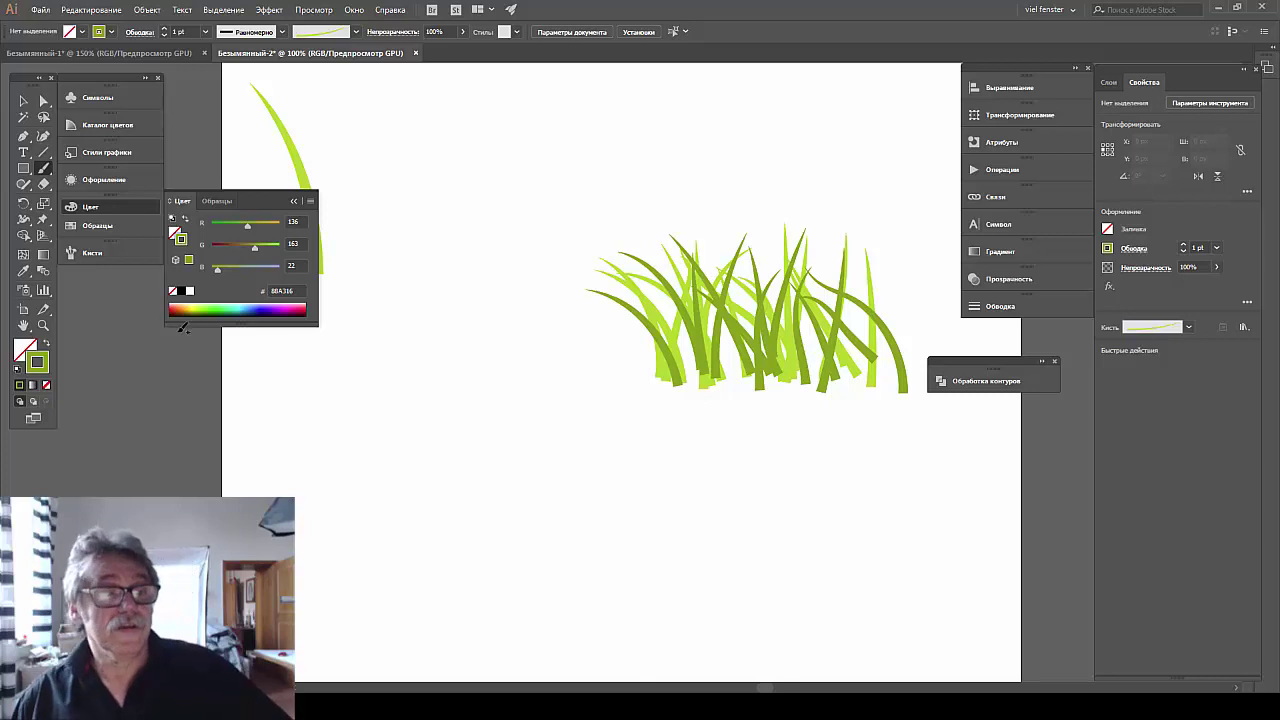
Set the stroke colour to medium green 60A015 and paint two blades into the clump.
double_click(44, 366)
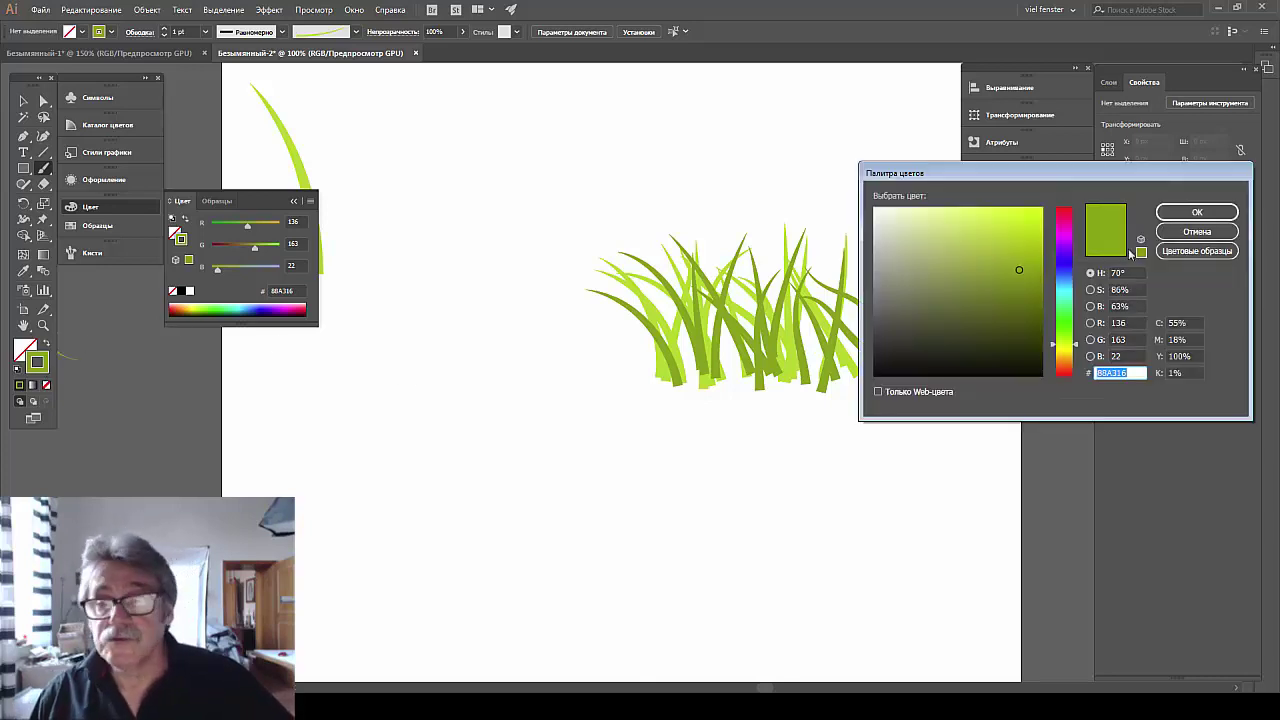
left_click(1065, 331)
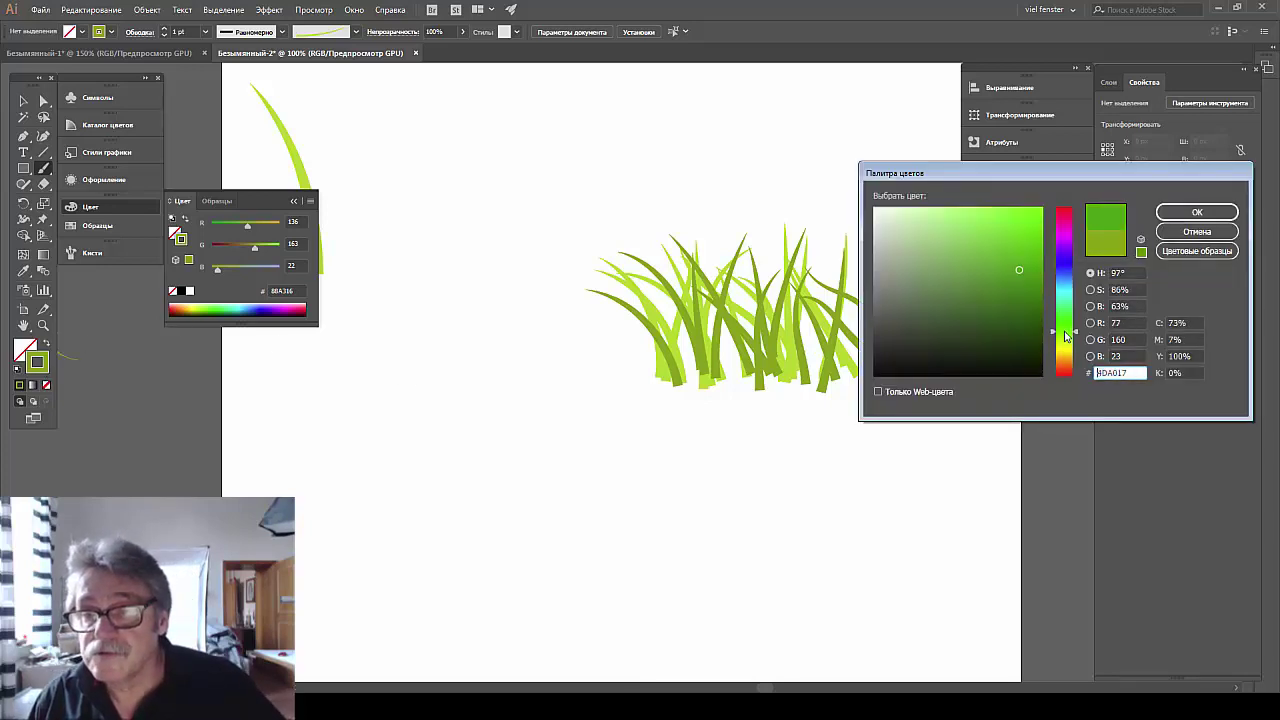
left_click_drag(1065, 335, 1076, 340)
mouse_move(1011, 251)
left_mouse_down()
mouse_move(1036, 272)
mouse_move(1020, 266)
left_mouse_up()
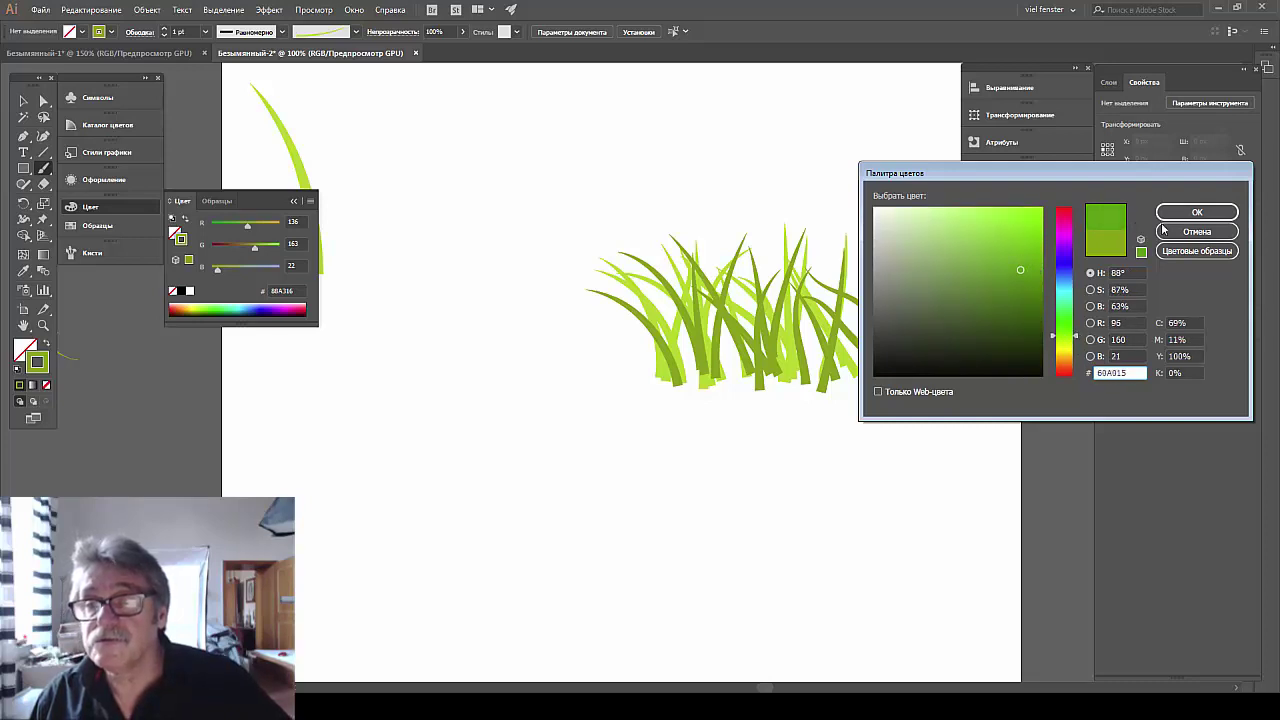
left_click(1196, 212)
left_click_drag(810, 390, 814, 288)
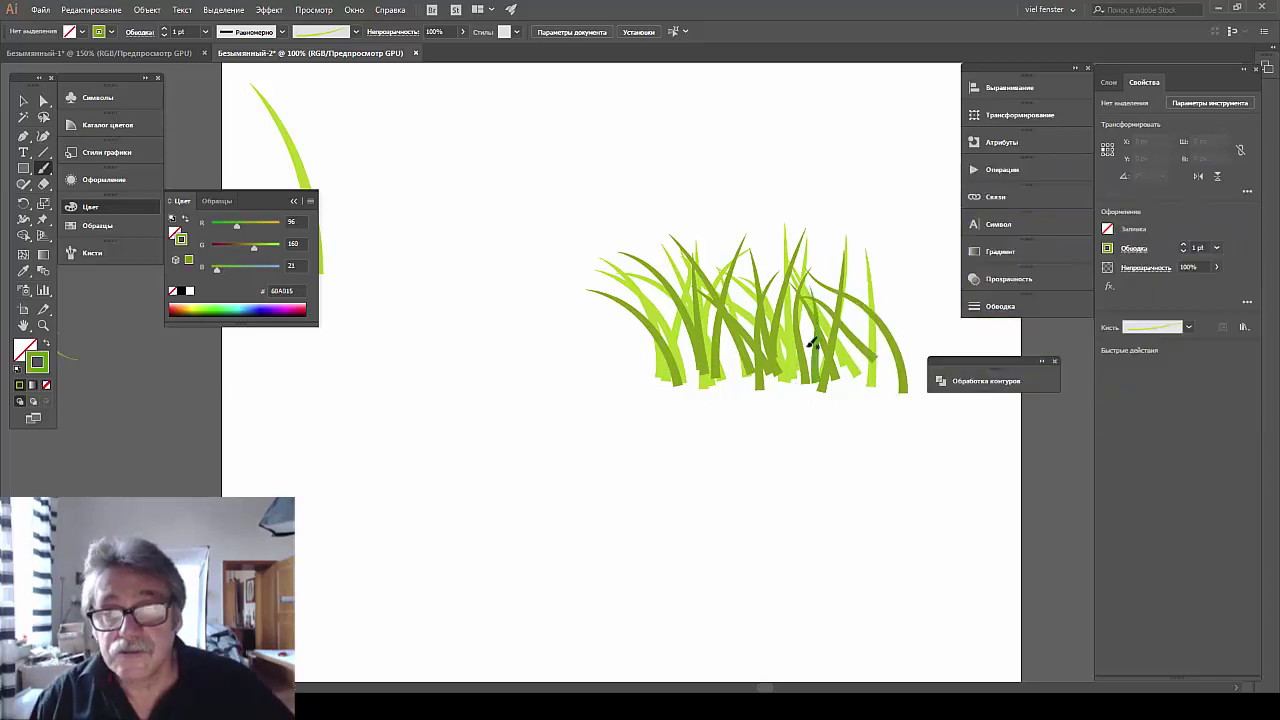
left_click_drag(806, 390, 750, 306)
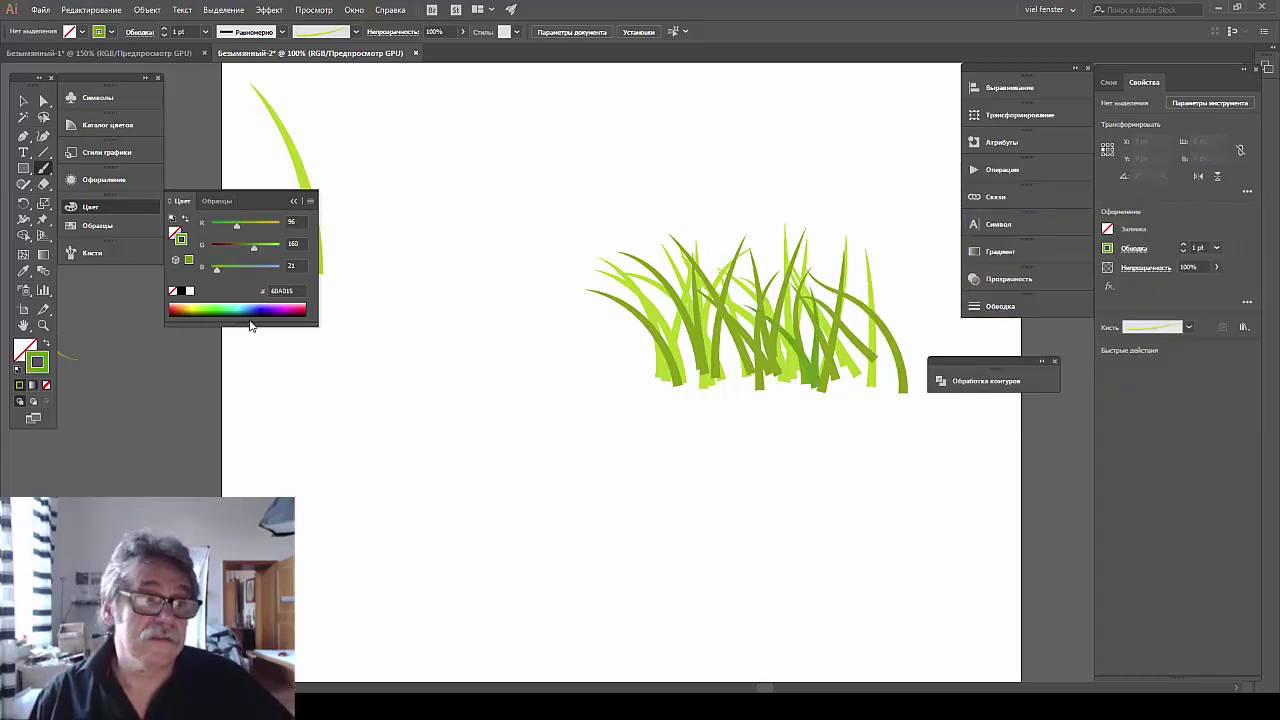
Change the stroke colour to duller green 6D9933.
double_click(37, 362)
mouse_move(1020, 271)
left_mouse_down()
mouse_move(979, 283)
mouse_move(987, 274)
left_mouse_up()
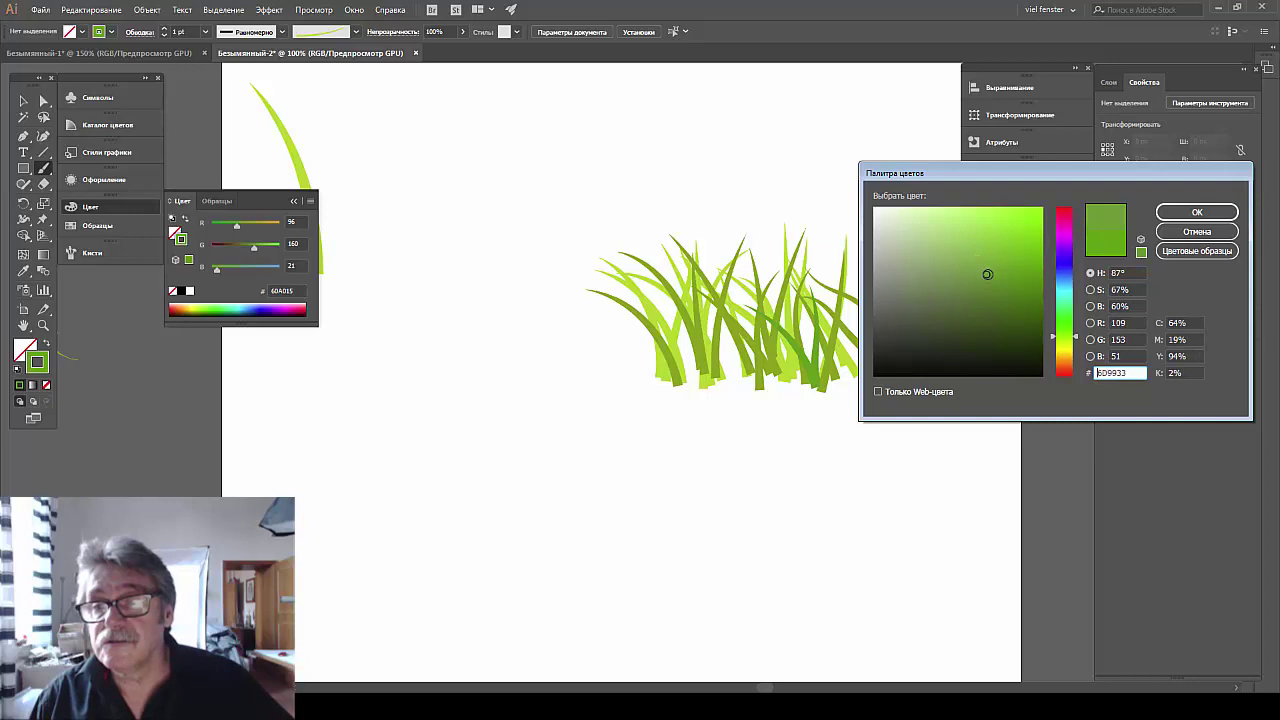
left_click(1196, 212)
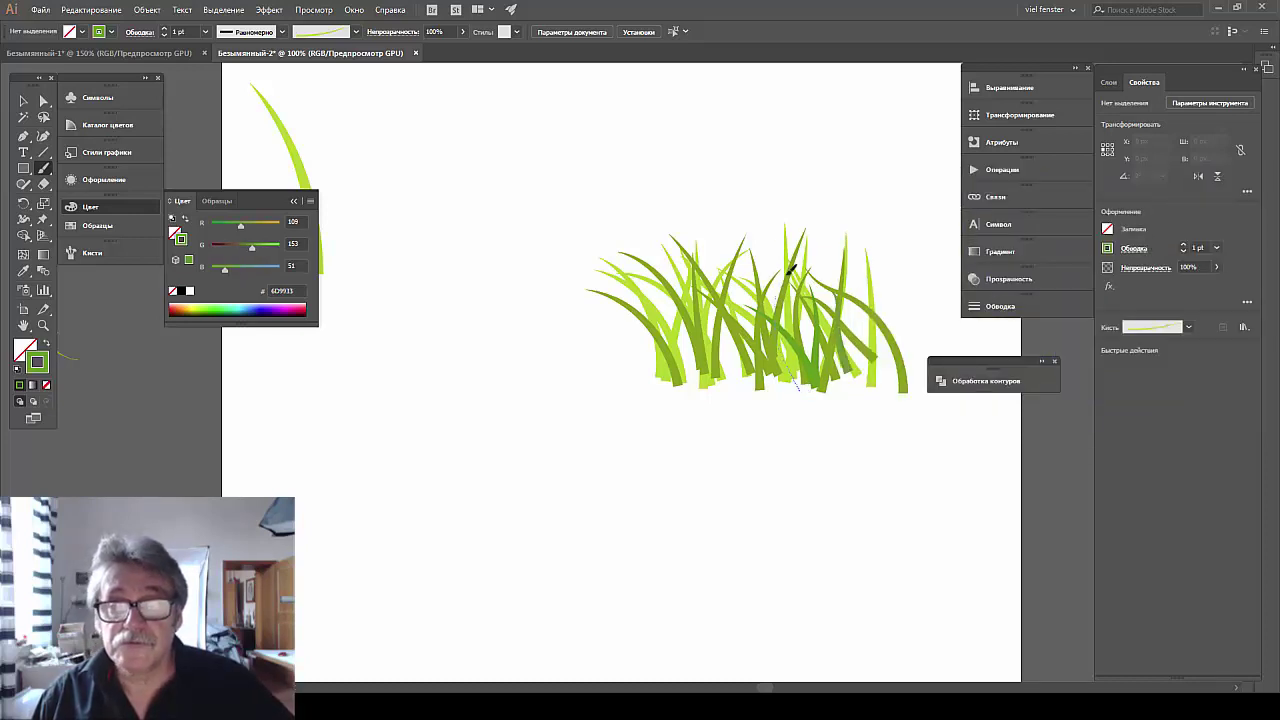
Paint 6D9933 blades through the clump's middle, left-middle and right side.
left_click_drag(789, 266, 786, 338)
left_click_drag(760, 380, 792, 278)
left_click_drag(723, 329, 745, 280)
left_click_drag(700, 376, 674, 334)
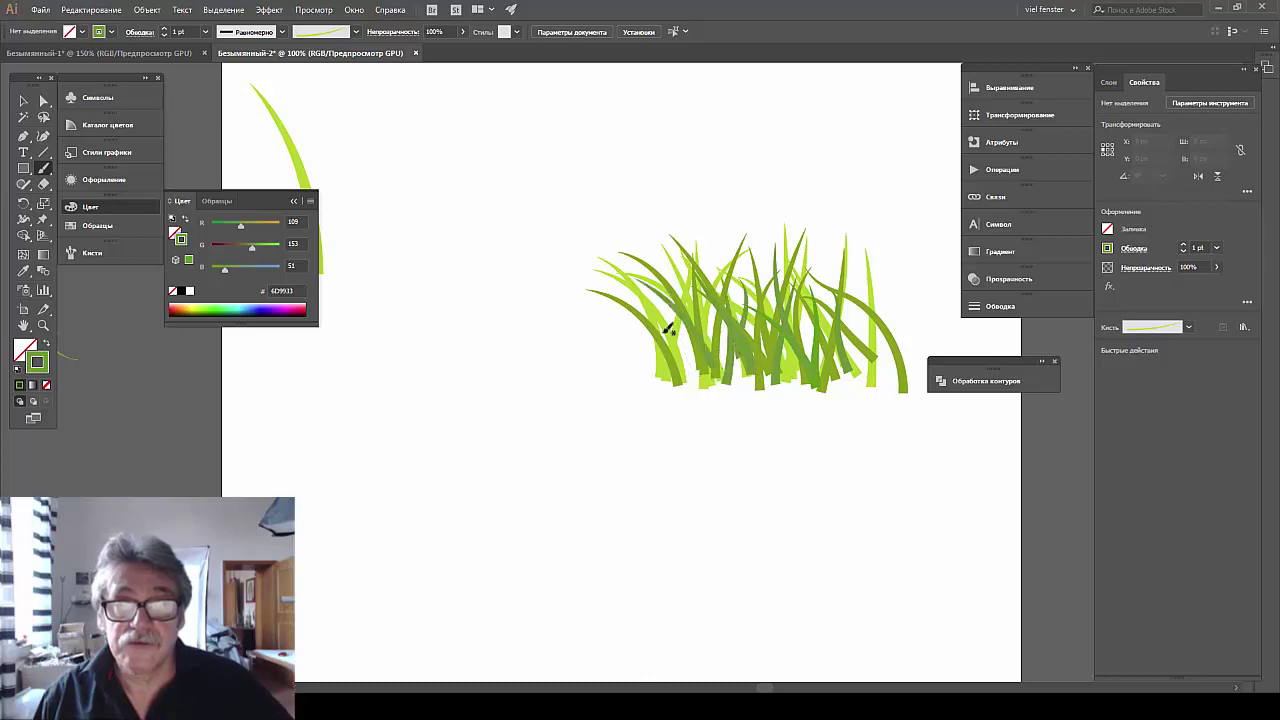
left_click_drag(662, 381, 677, 286)
left_click_drag(862, 262, 838, 370)
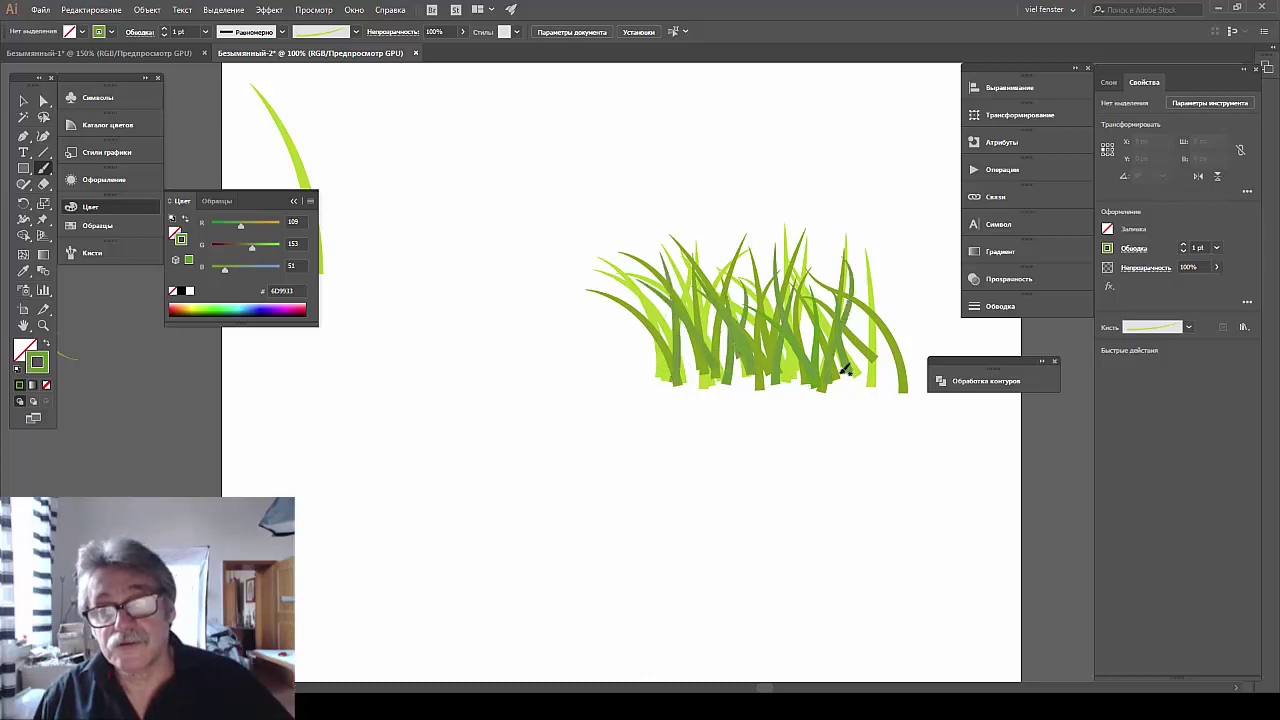
mouse_move(864, 300)
left_mouse_down()
mouse_move(852, 380)
mouse_move(872, 382)
left_mouse_up()
left_click_drag(810, 350, 809, 356)
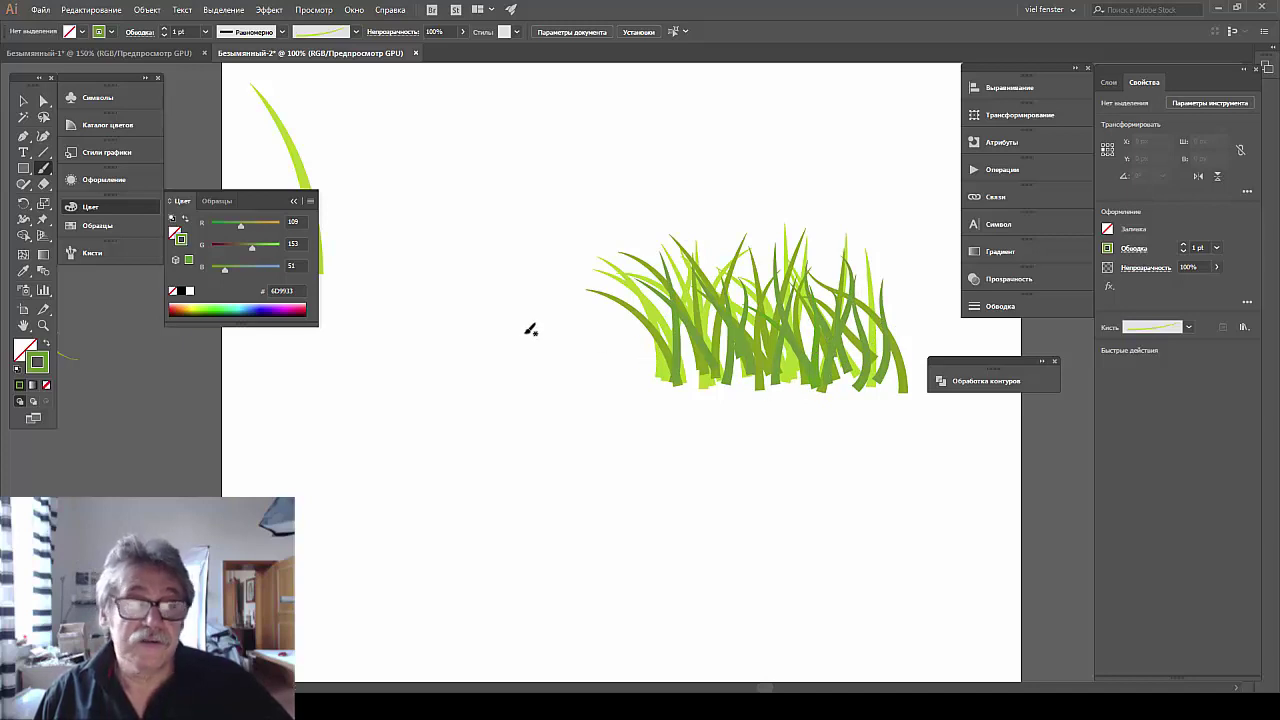
Set the stroke colour to a brighter green.
double_click(40, 368)
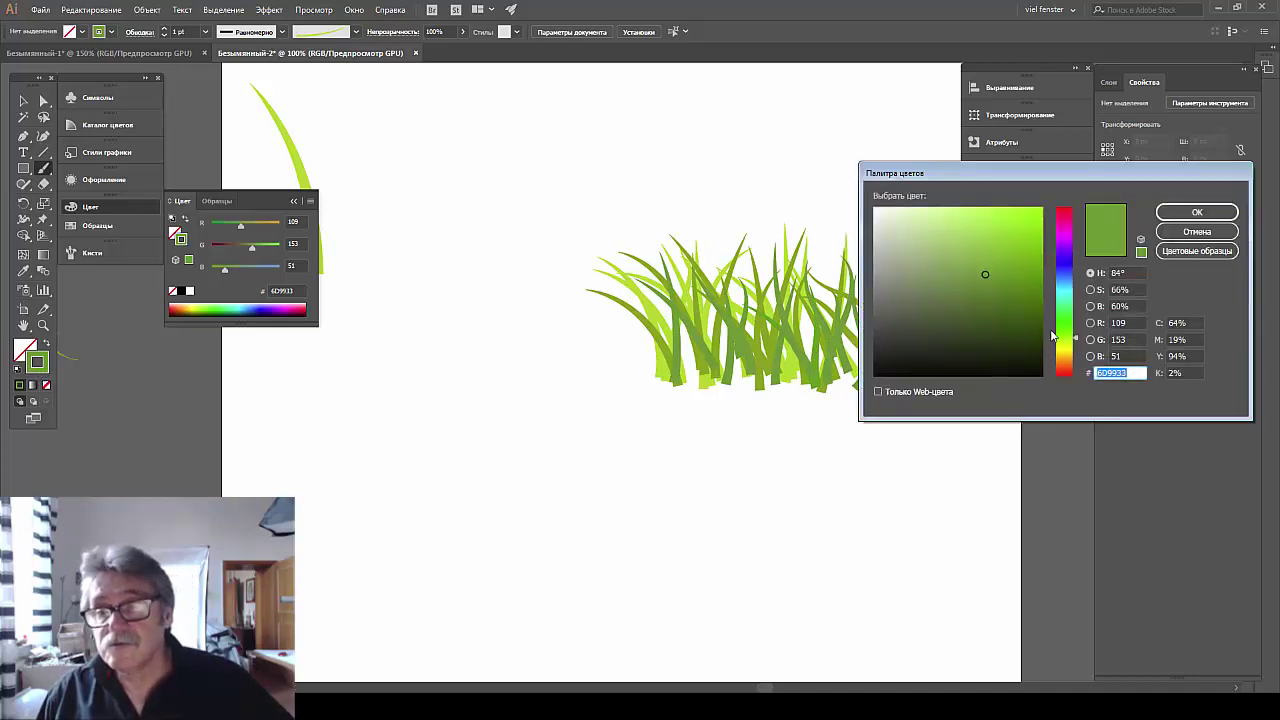
left_click_drag(1055, 340, 1055, 335)
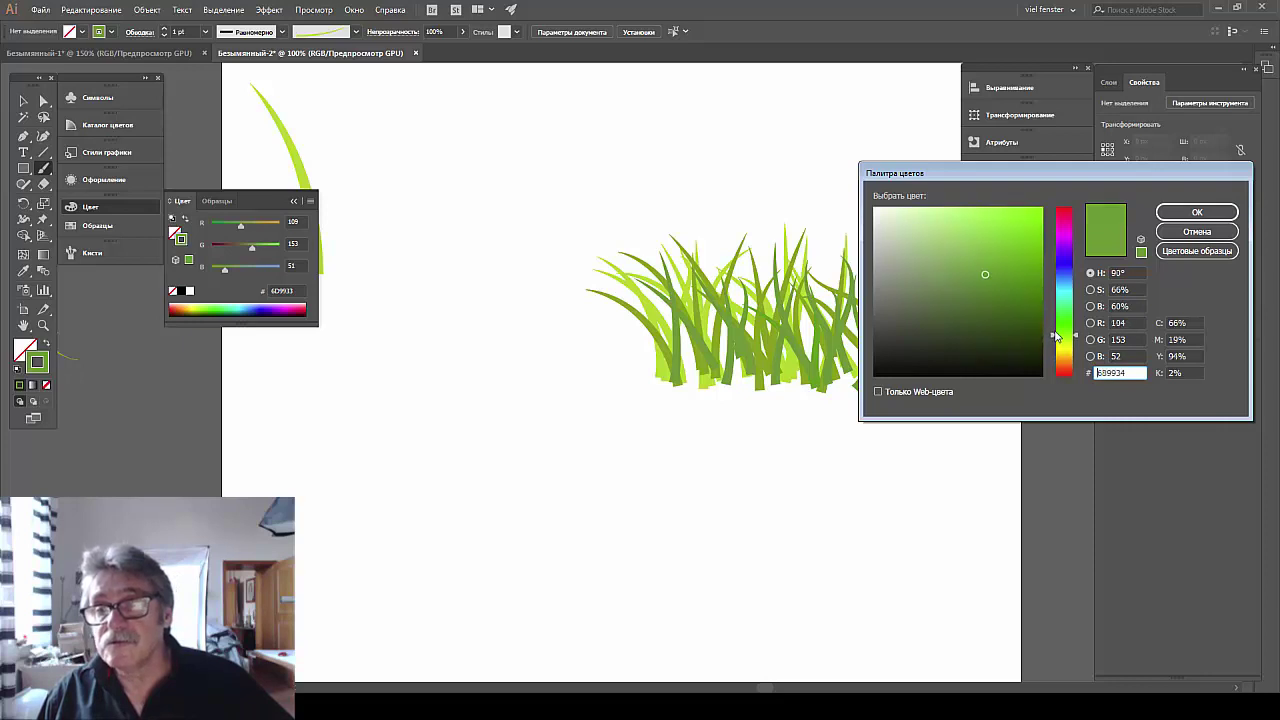
left_click(1035, 233)
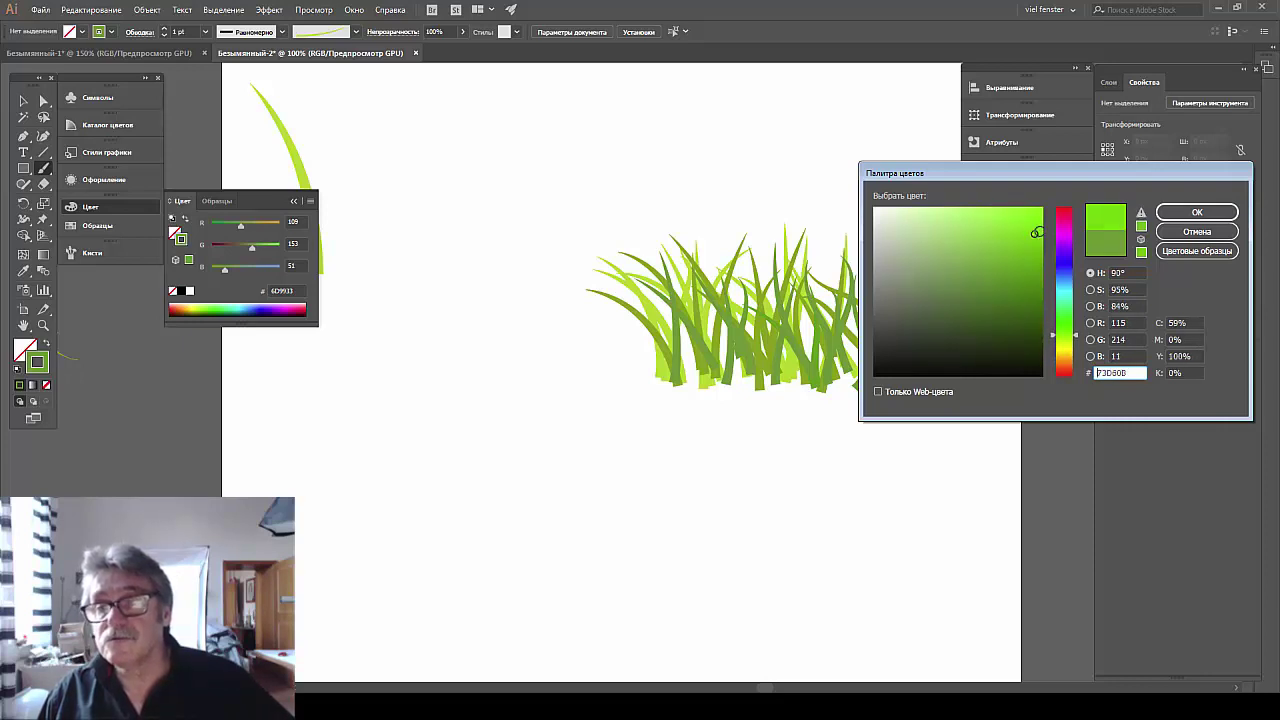
left_click(1196, 212)
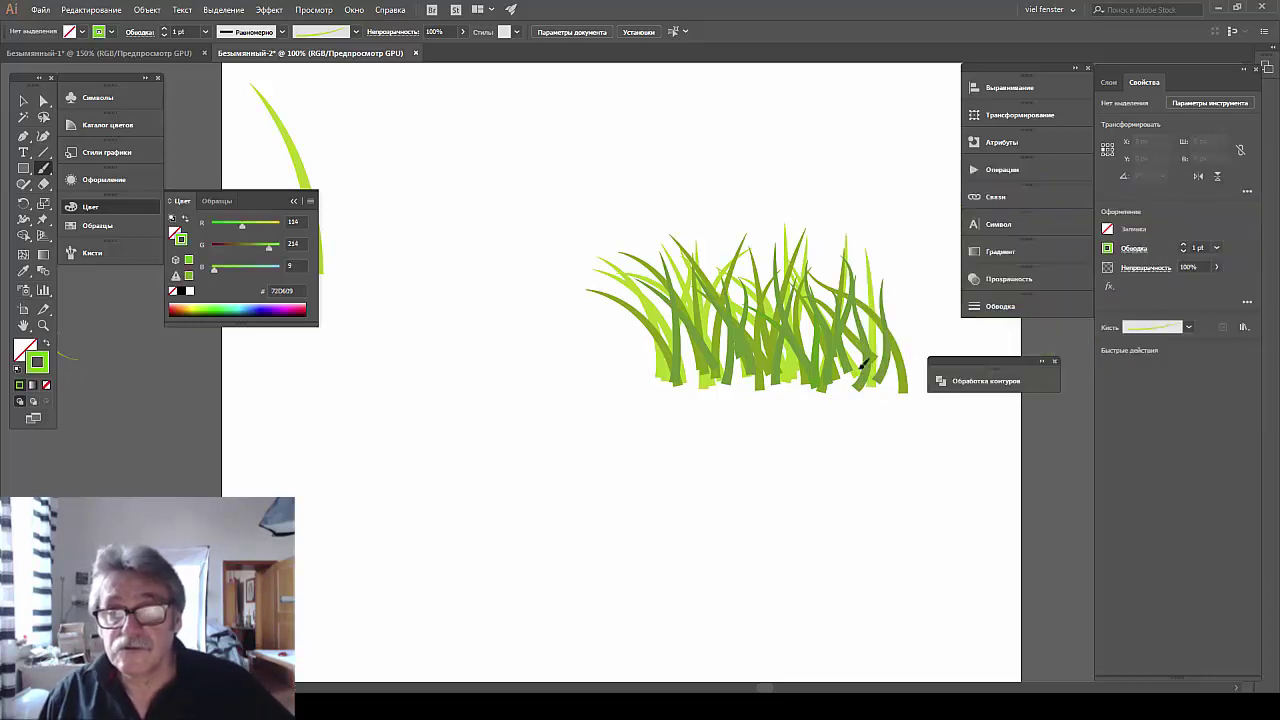
Paint ten bright green blades across the tuft, then open the grass brush's settings.
left_click_drag(862, 365, 888, 286)
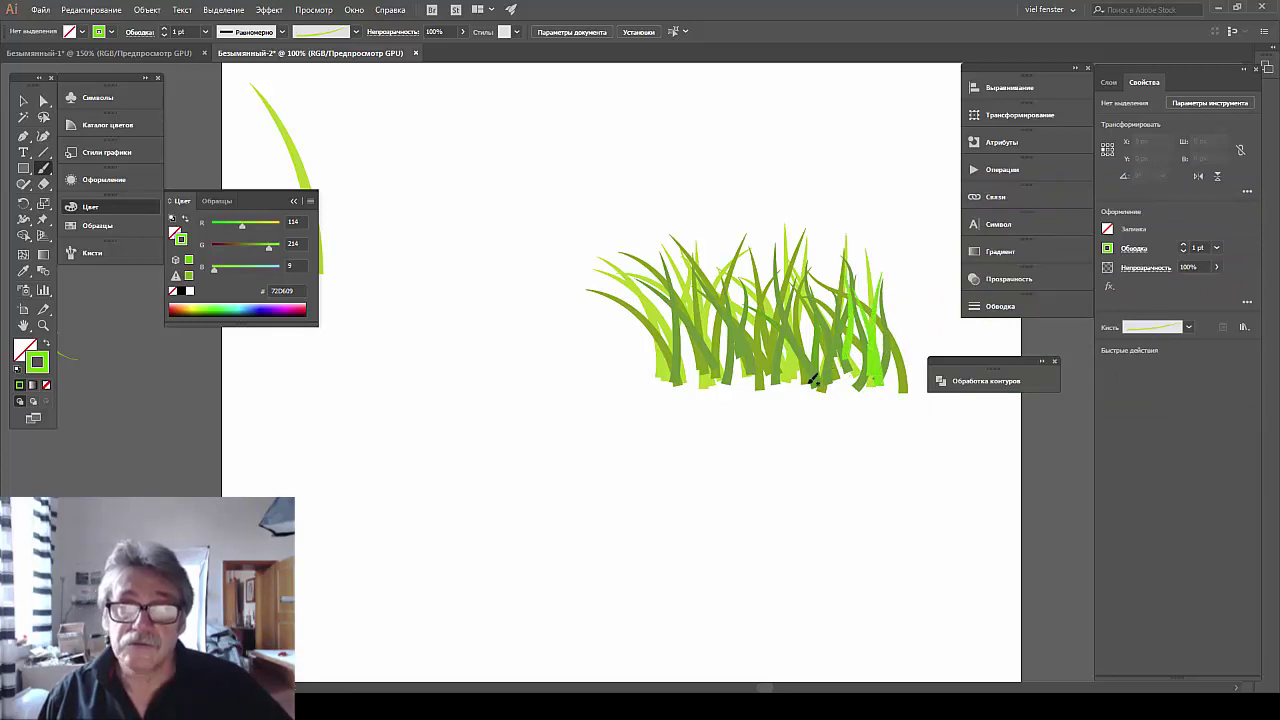
left_click_drag(792, 285, 820, 348)
left_click_drag(855, 232, 838, 368)
mouse_move(786, 262)
left_mouse_down()
mouse_move(766, 374)
mouse_move(738, 372)
left_mouse_up()
left_click_drag(697, 271, 708, 380)
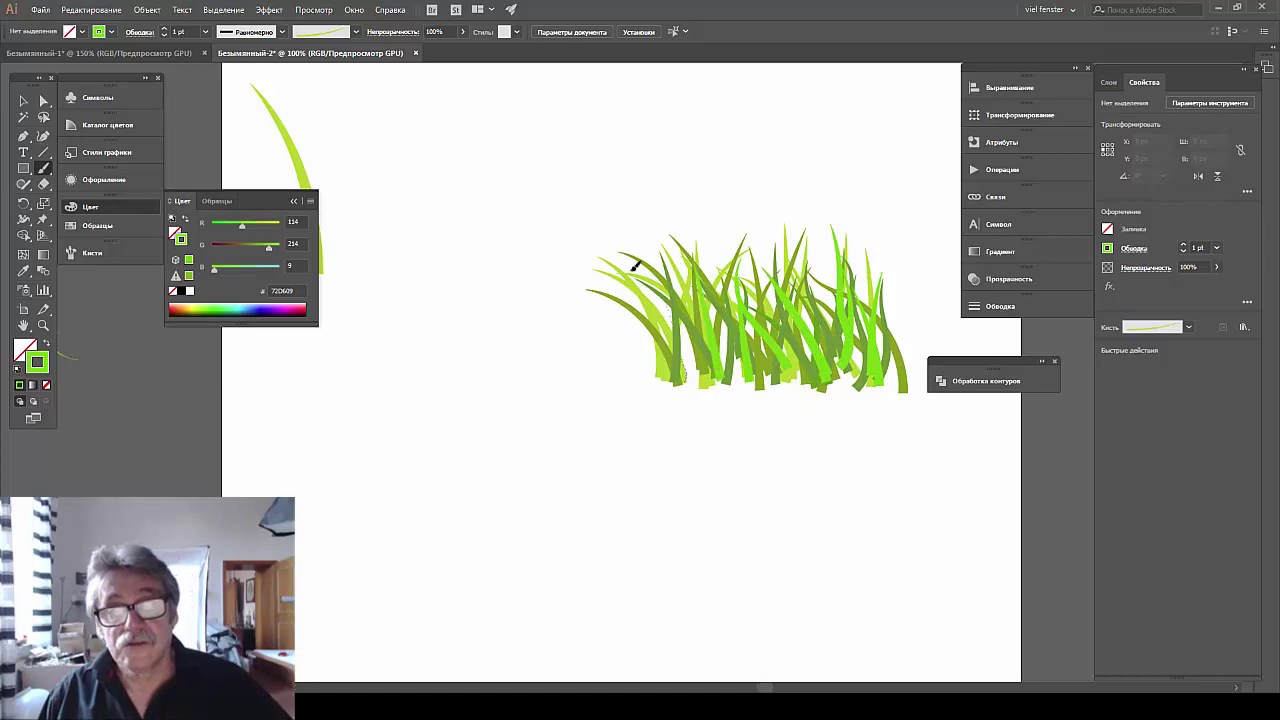
left_click_drag(640, 282, 690, 378)
mouse_move(572, 297)
left_mouse_down()
mouse_move(680, 380)
mouse_move(700, 242)
left_mouse_up()
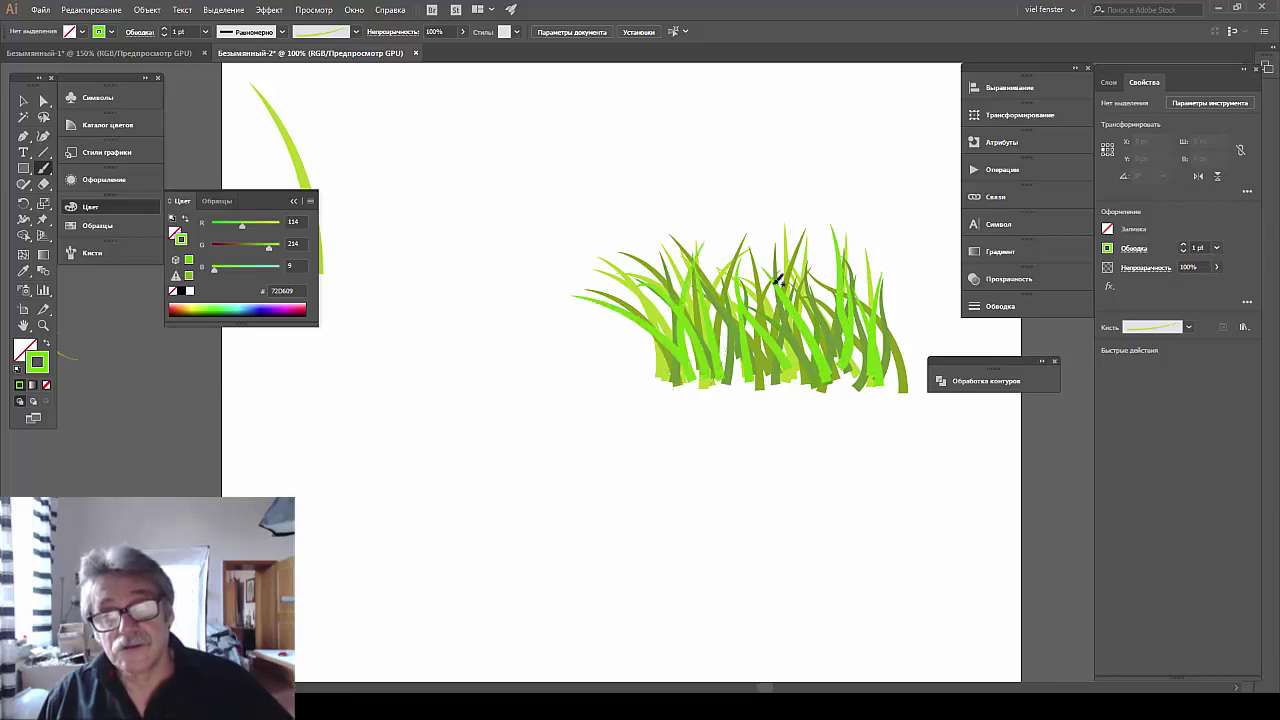
mouse_move(778, 280)
left_mouse_down()
mouse_move(742, 395)
mouse_move(767, 396)
left_mouse_up()
left_click_drag(851, 289, 862, 392)
left_click_drag(894, 286, 905, 390)
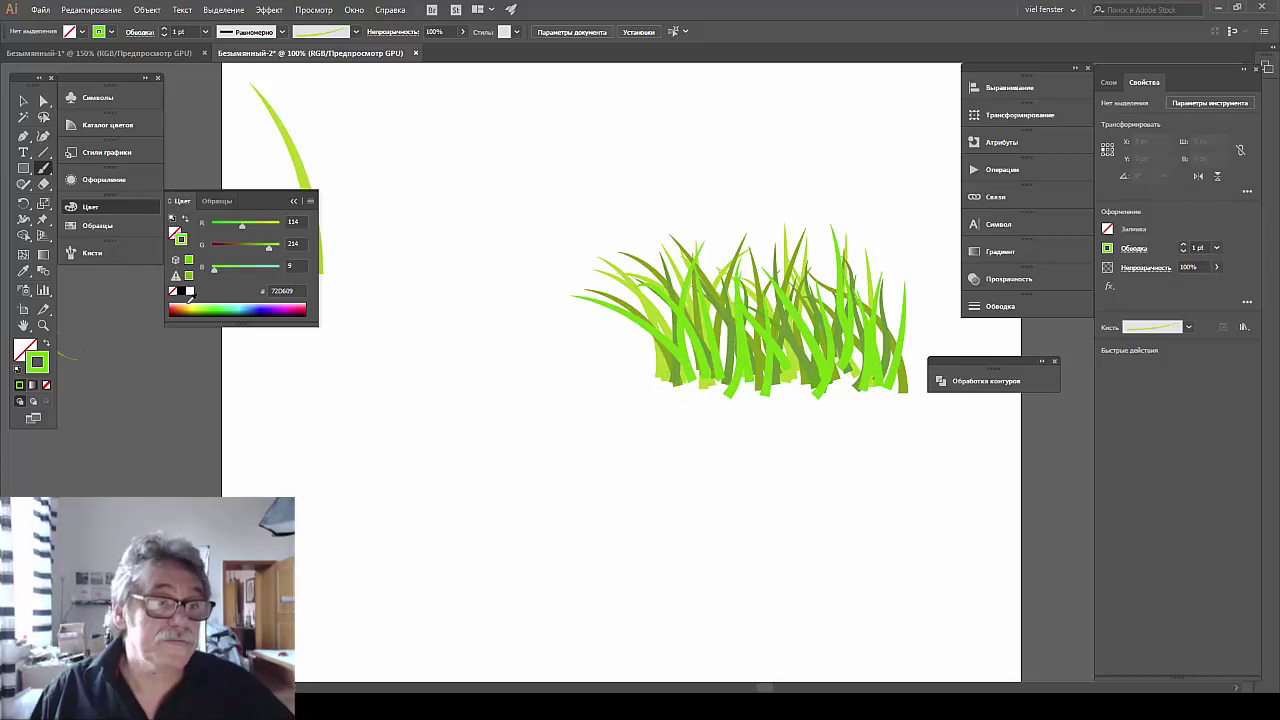
left_click(95, 252)
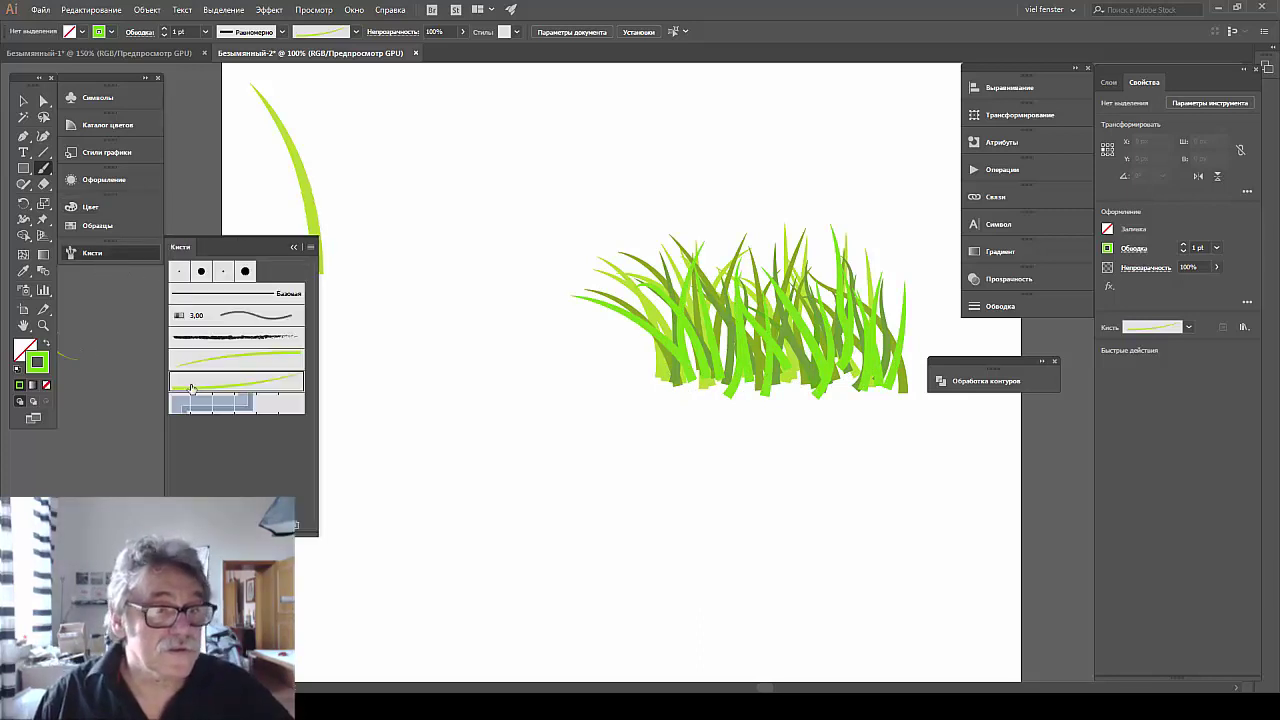
double_click(220, 390)
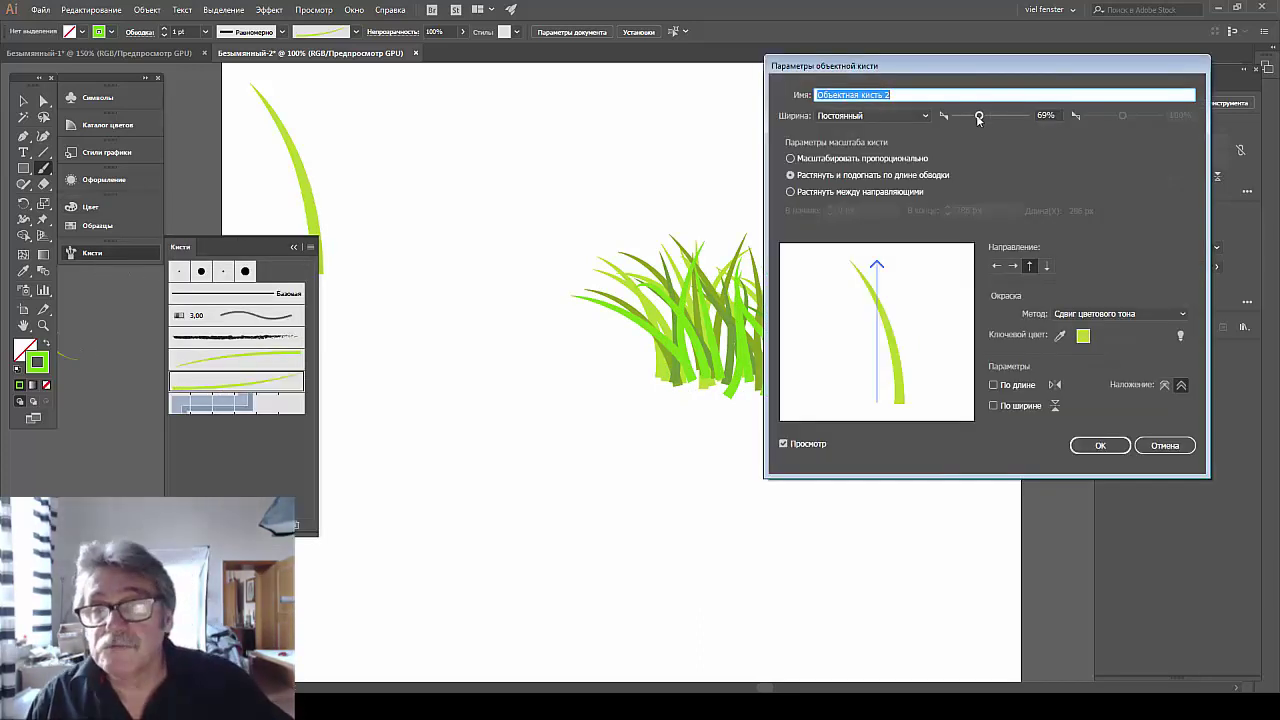
Narrow the grass brush width to about 50%, leaving existing strokes unchanged.
left_click_drag(979, 117, 972, 116)
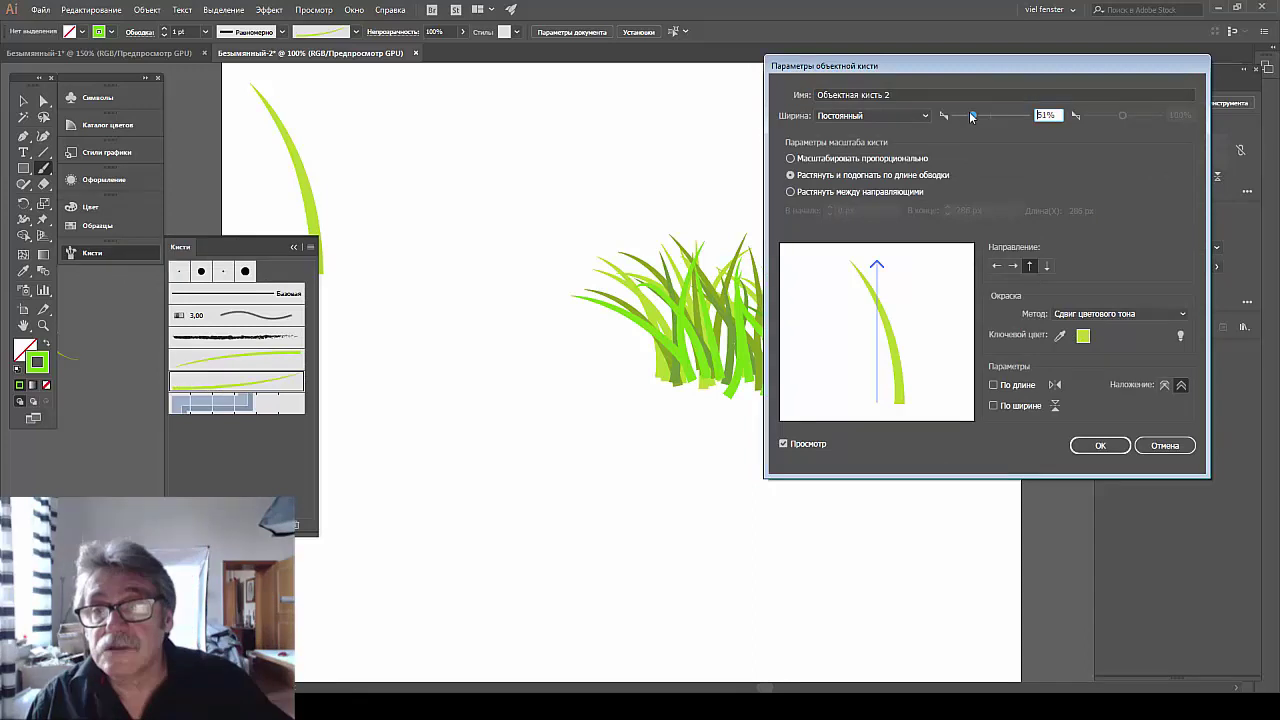
left_click(1097, 447)
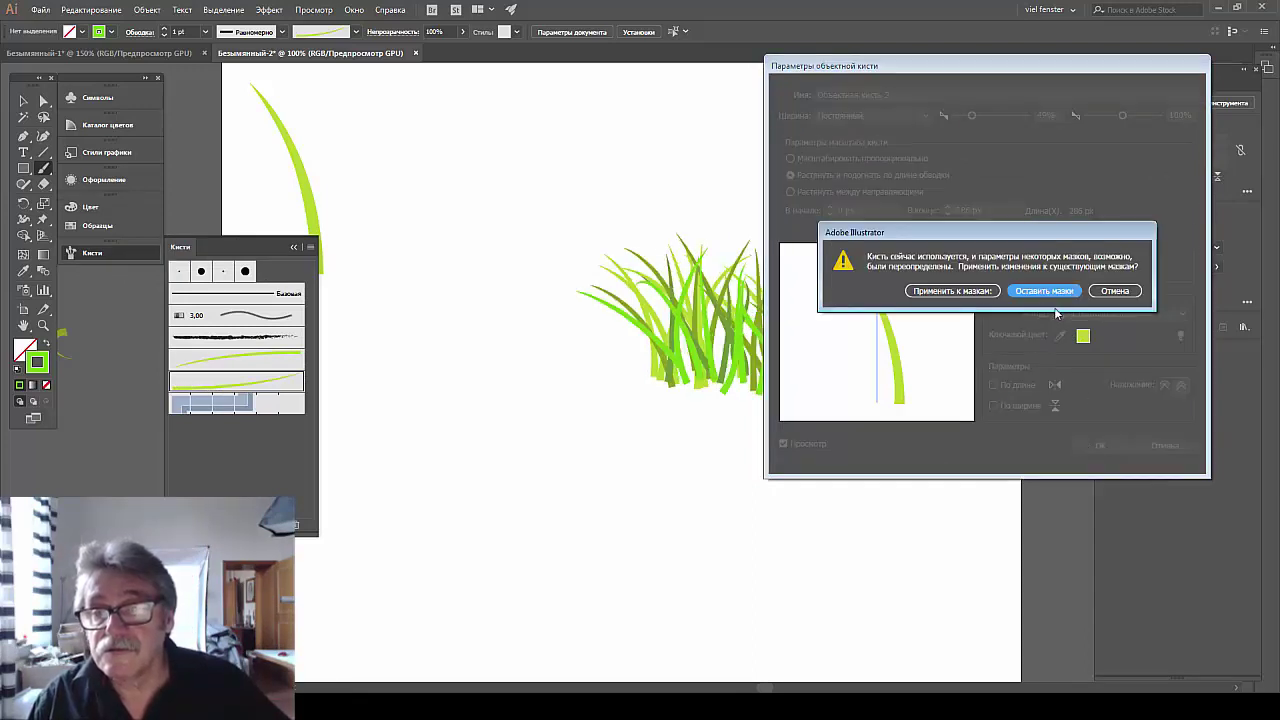
left_click(1046, 291)
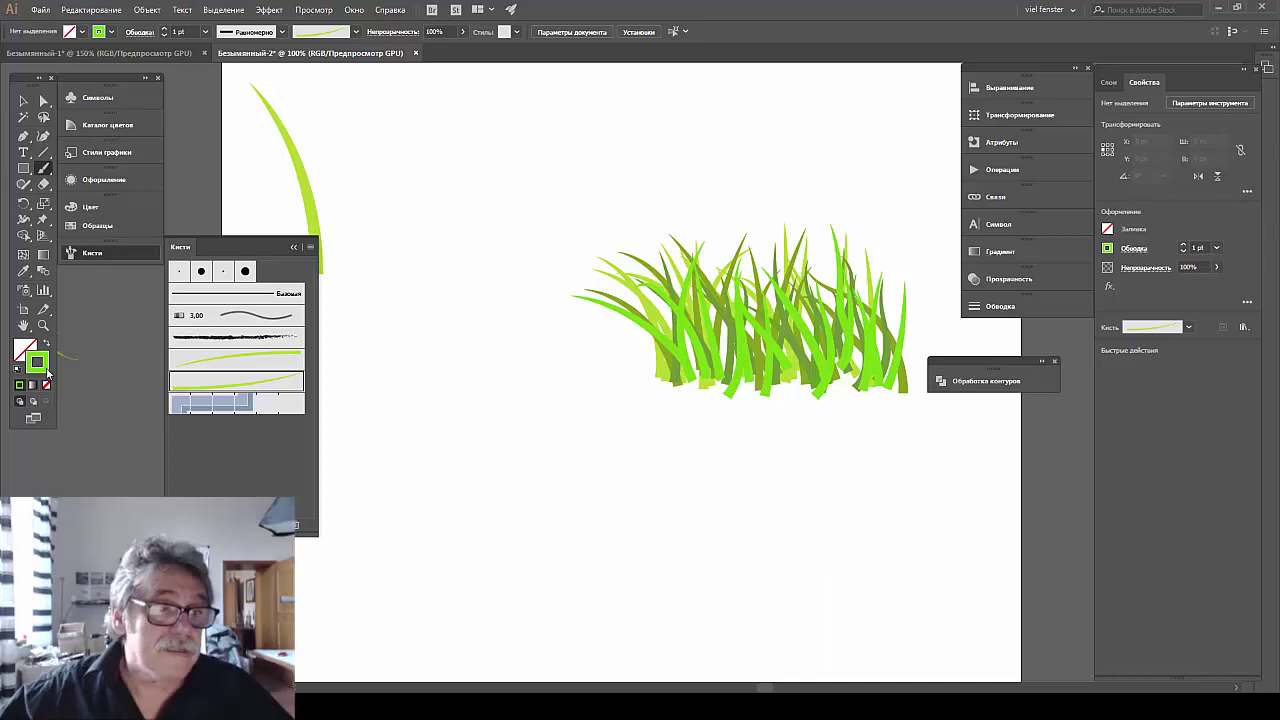
Set the stroke to pale green A6ED54 and paint blades along the tuft's bottom.
double_click(37, 362)
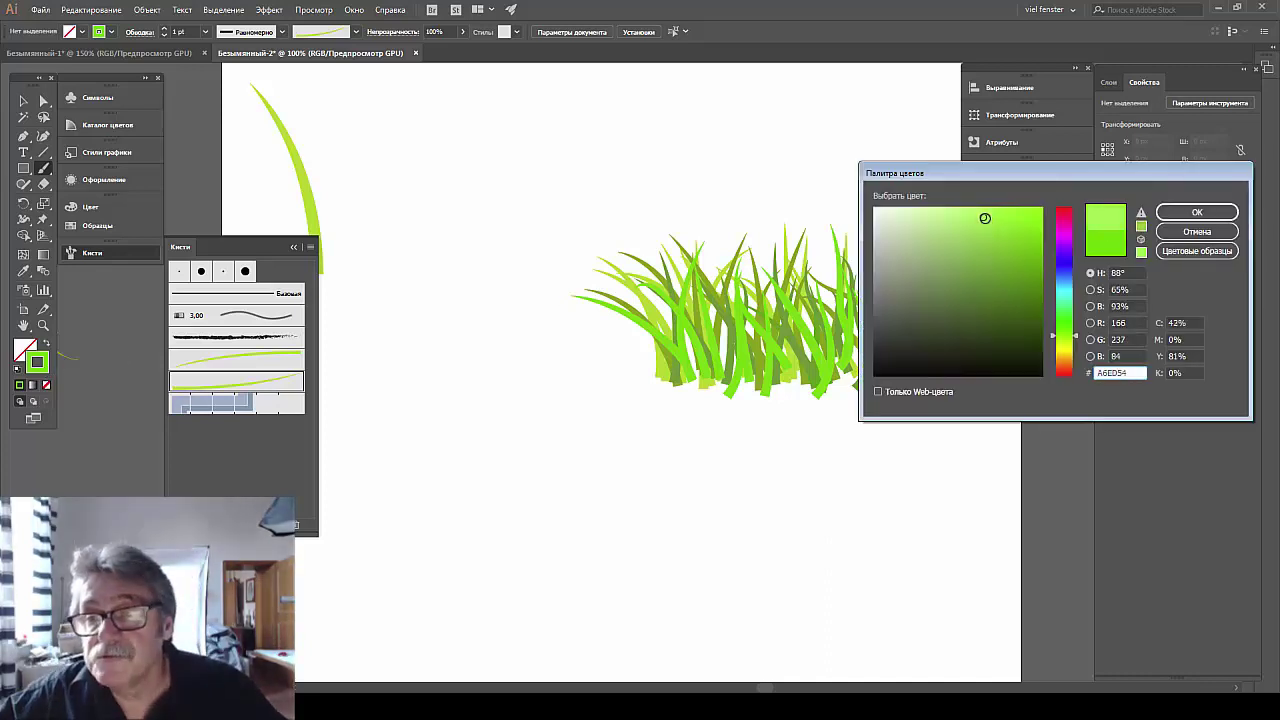
left_click(1196, 212)
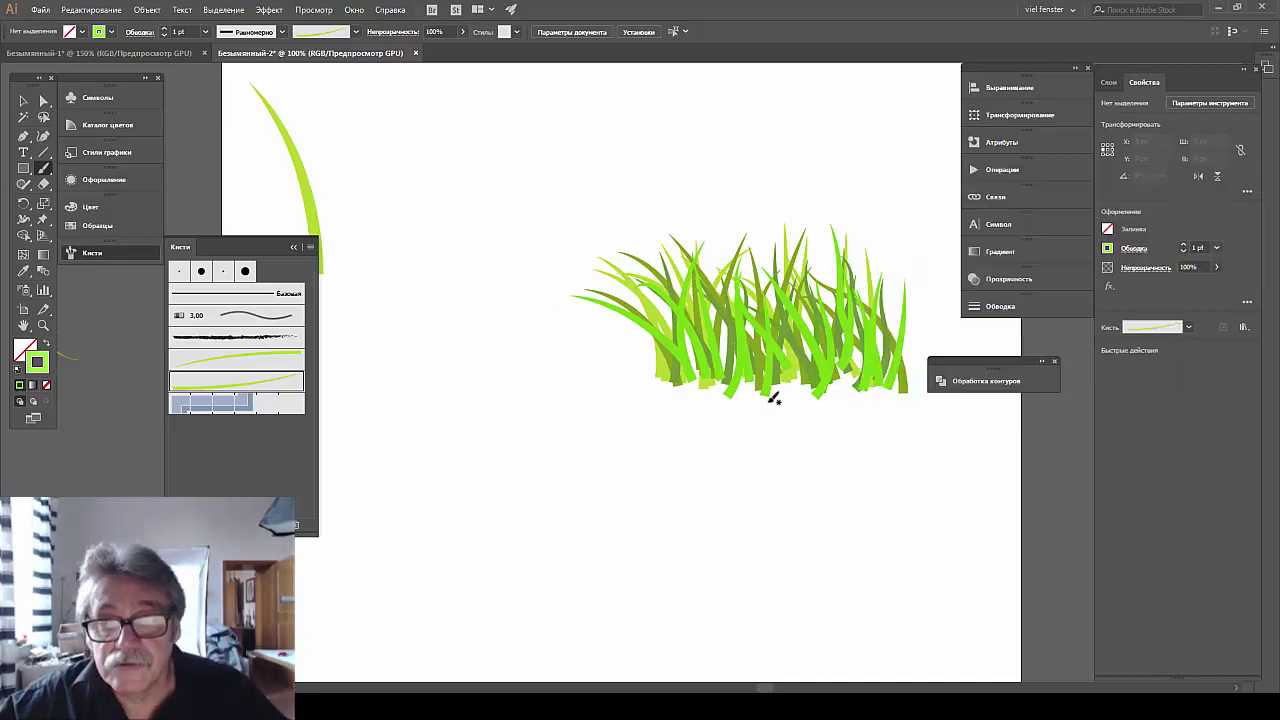
left_click_drag(766, 394, 824, 338)
left_click_drag(818, 398, 873, 340)
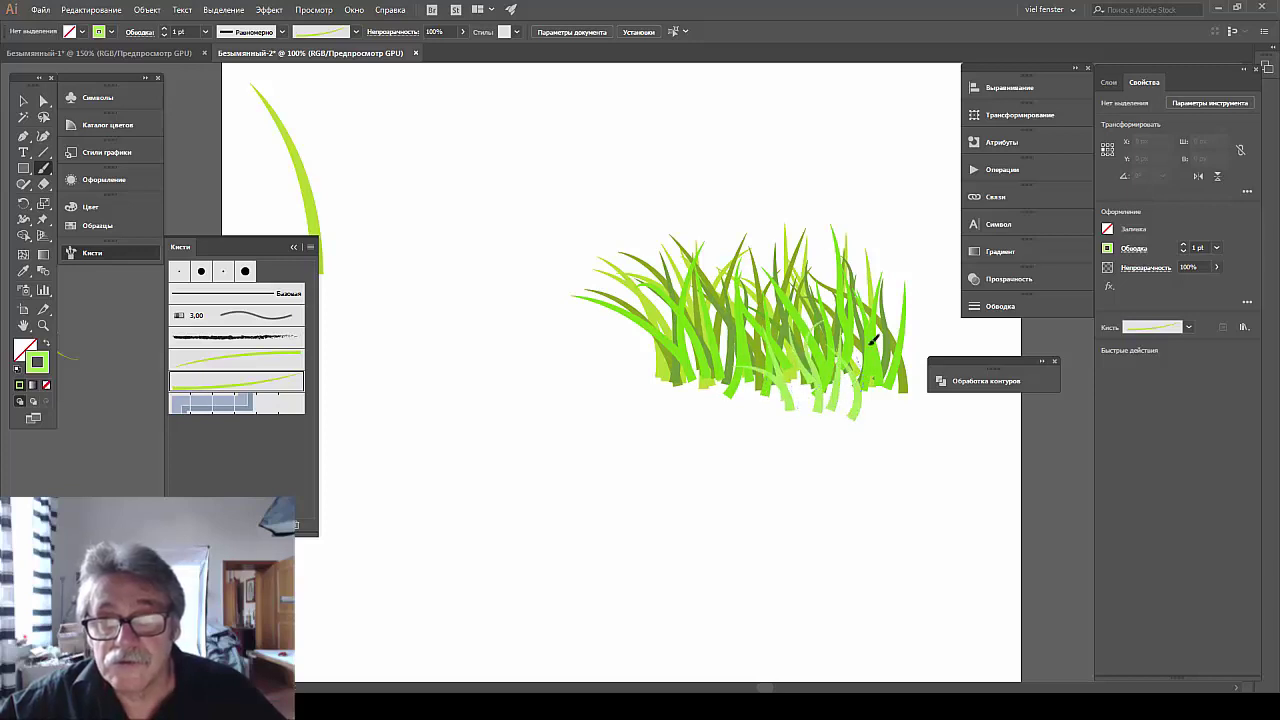
mouse_move(884, 398)
left_mouse_down()
mouse_move(894, 326)
mouse_move(878, 354)
left_mouse_up()
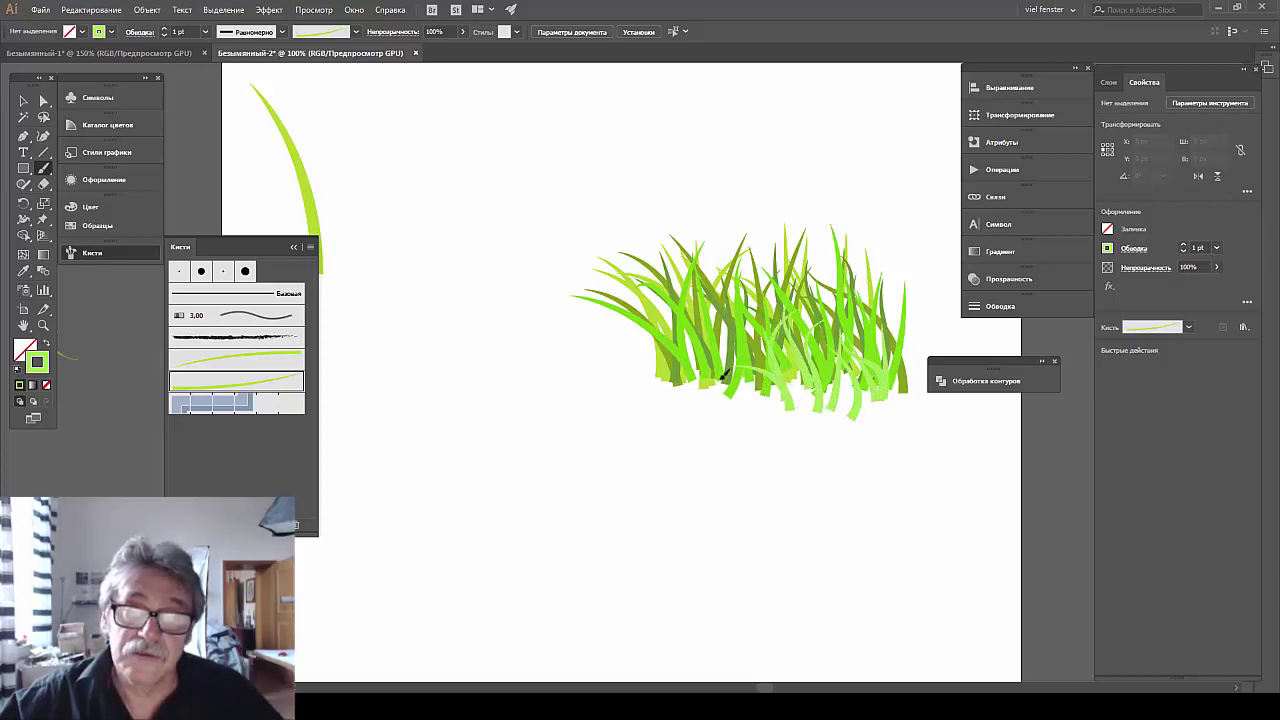
mouse_move(736, 402)
left_mouse_down()
mouse_move(752, 322)
mouse_move(714, 344)
mouse_move(710, 328)
mouse_move(660, 336)
left_mouse_up()
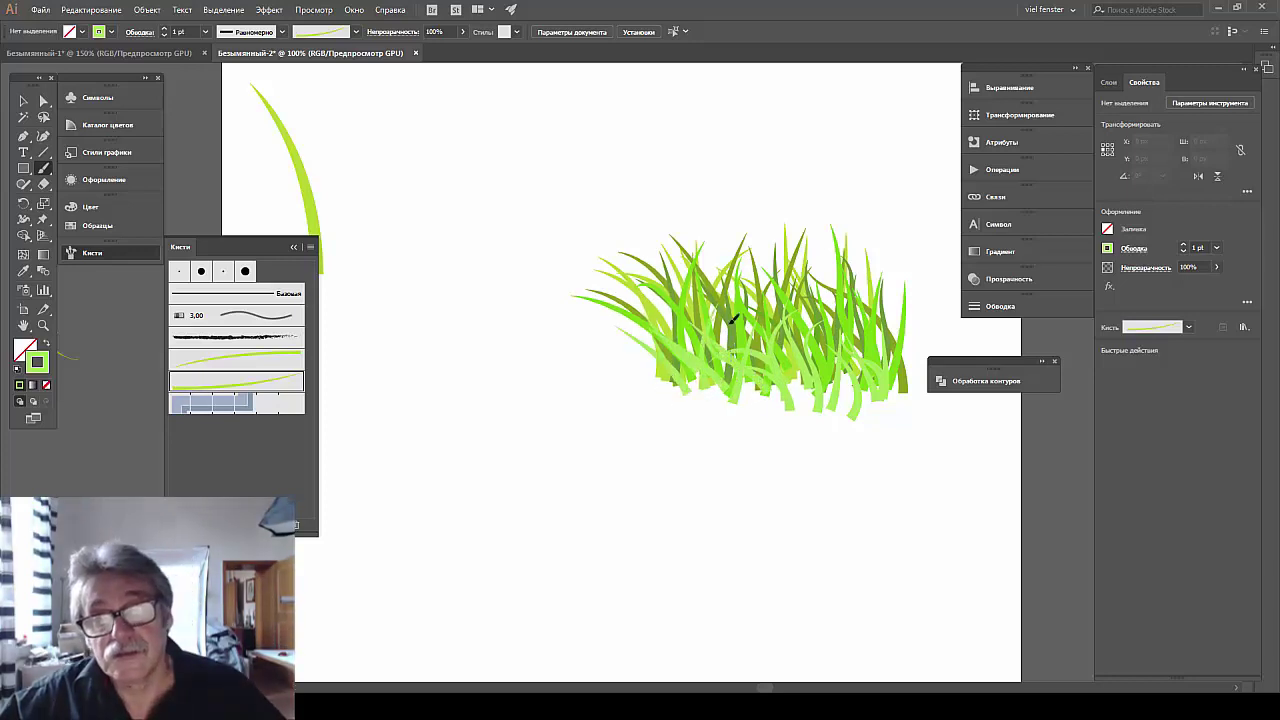
Add eight more pale green blades across the lower left, middle and right of the tuft.
left_click_drag(742, 362, 721, 321)
left_click_drag(826, 372, 822, 290)
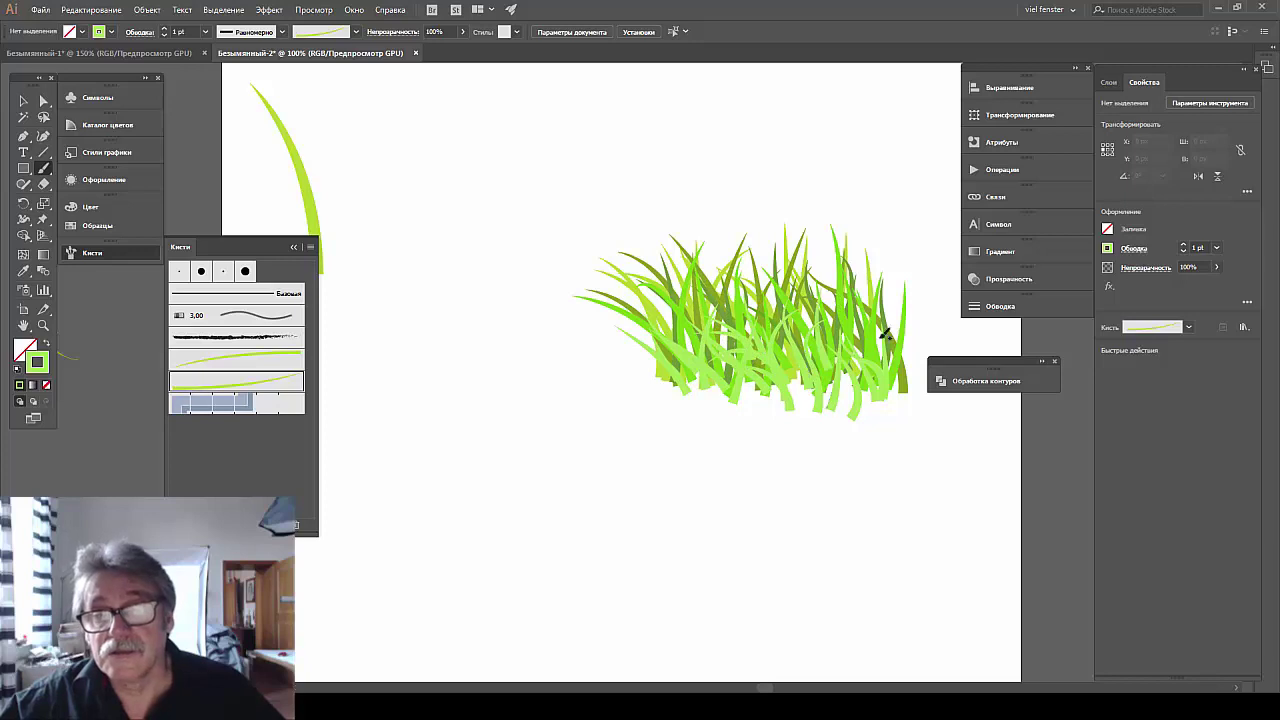
mouse_move(884, 404)
left_mouse_down()
mouse_move(870, 318)
mouse_move(921, 322)
left_mouse_up()
left_click_drag(690, 345, 637, 314)
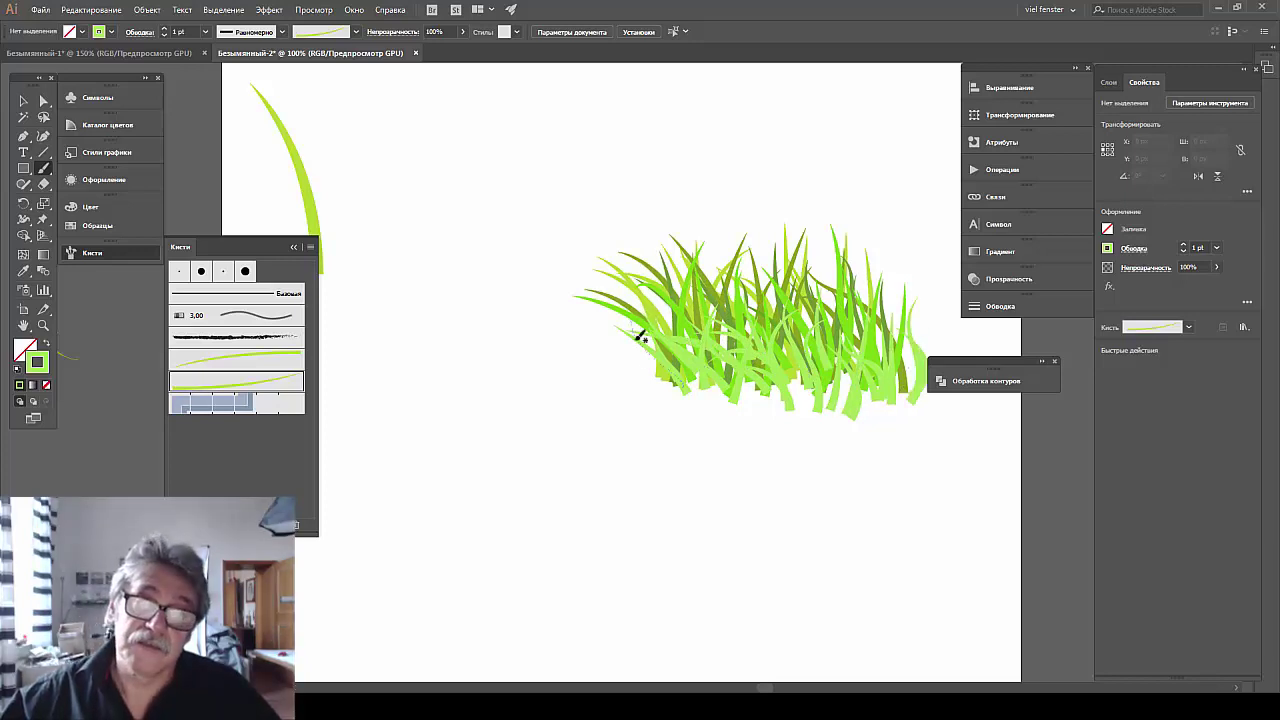
mouse_move(660, 385)
left_mouse_down()
mouse_move(637, 363)
mouse_move(662, 314)
left_mouse_up()
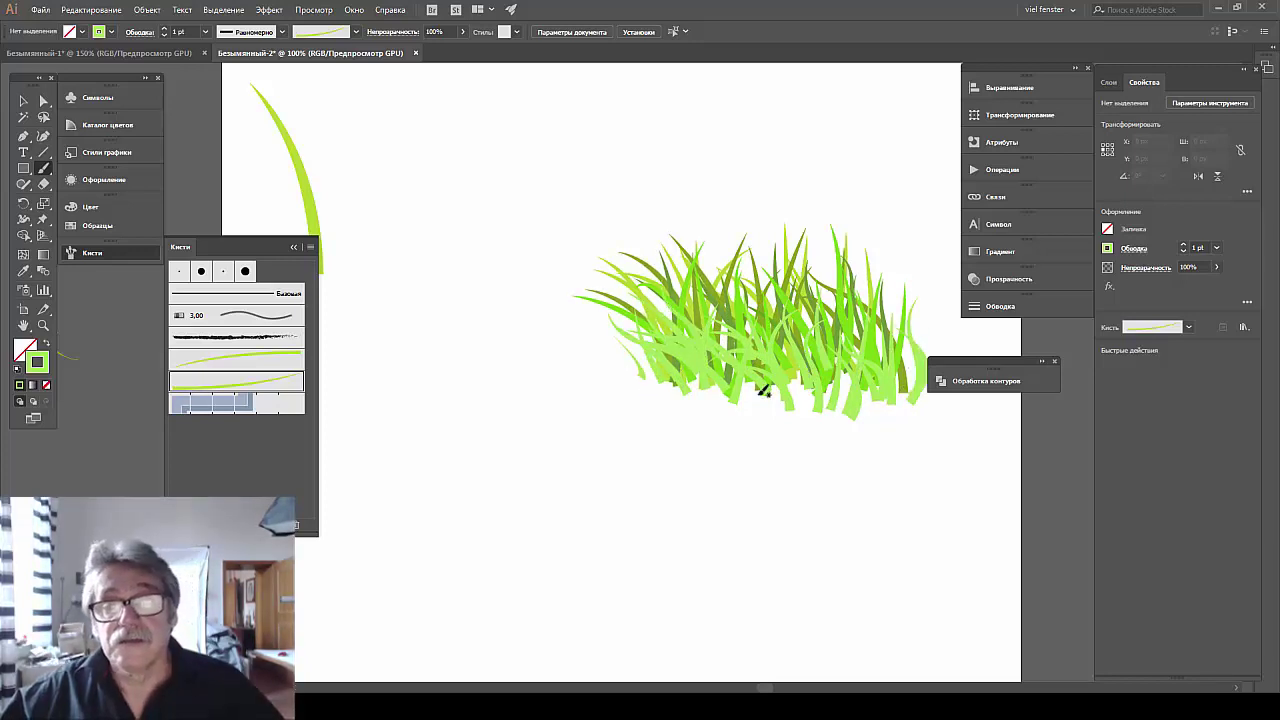
left_click_drag(764, 390, 784, 334)
left_click_drag(830, 372, 826, 304)
left_click_drag(897, 370, 885, 302)
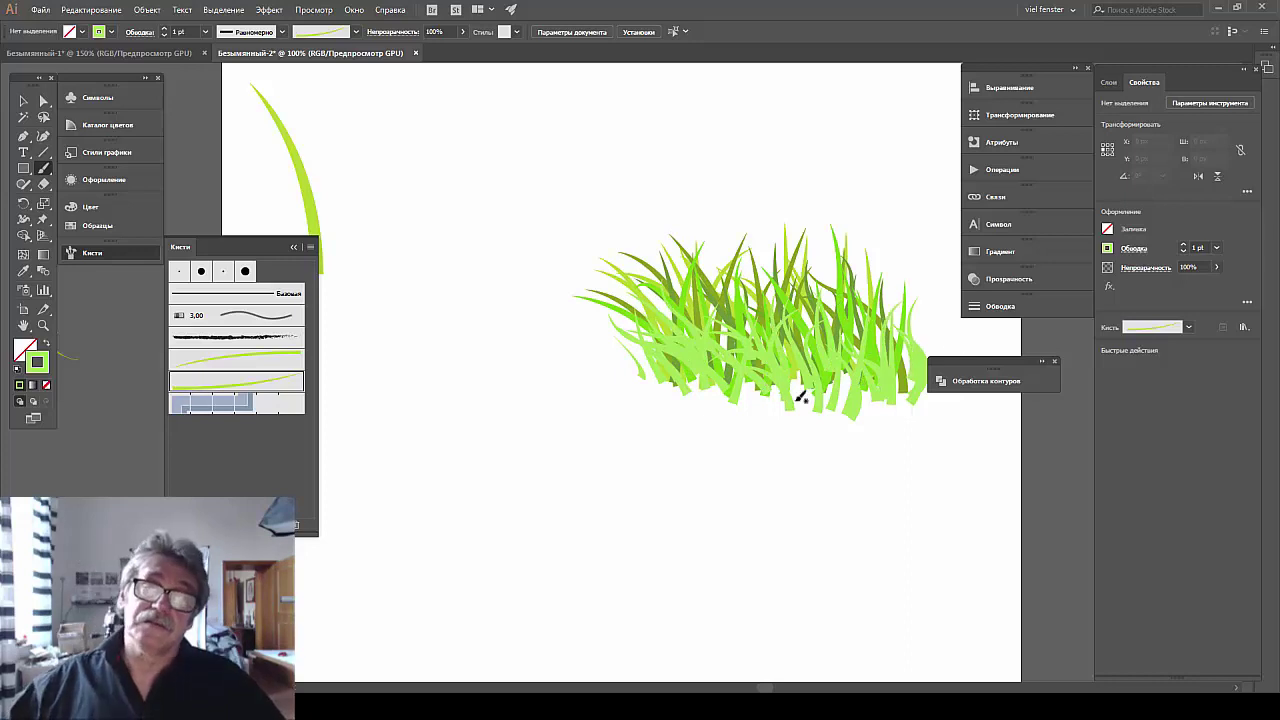
Zoom out and add a thin light blade on the tuft's left, redoing a badly hooked one.
key("ctrl+minus")
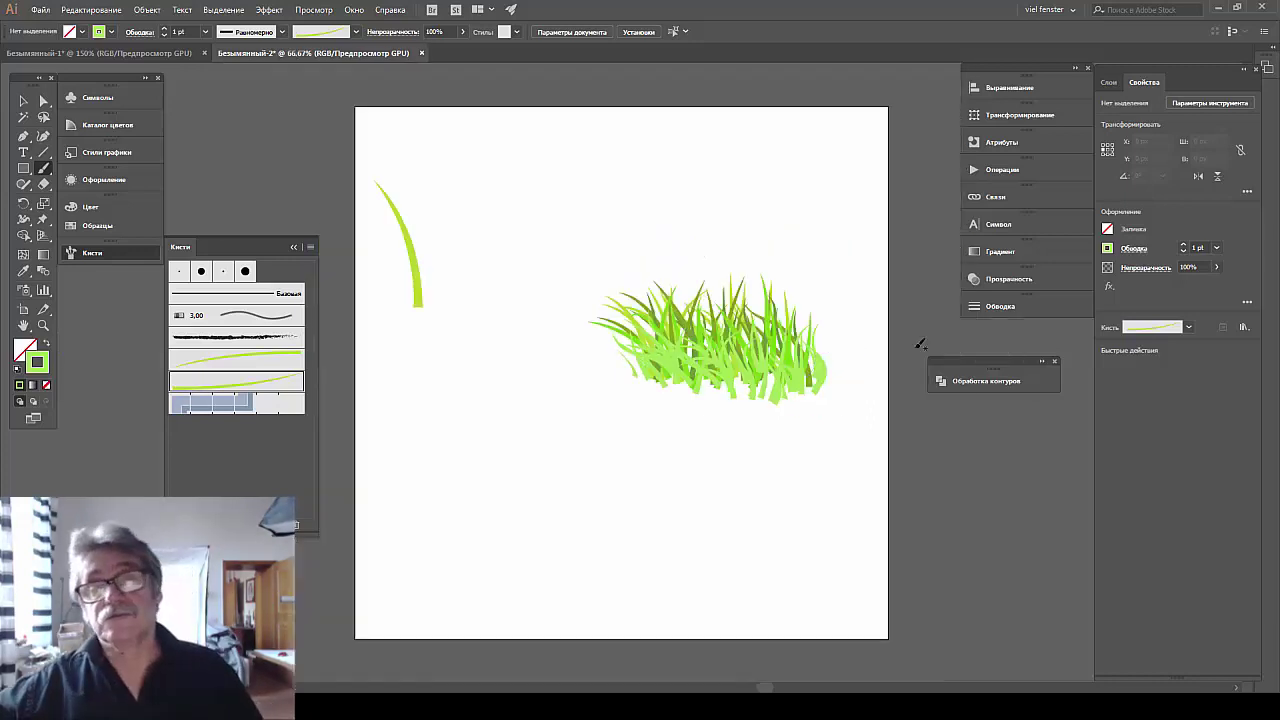
key("ctrl+minus")
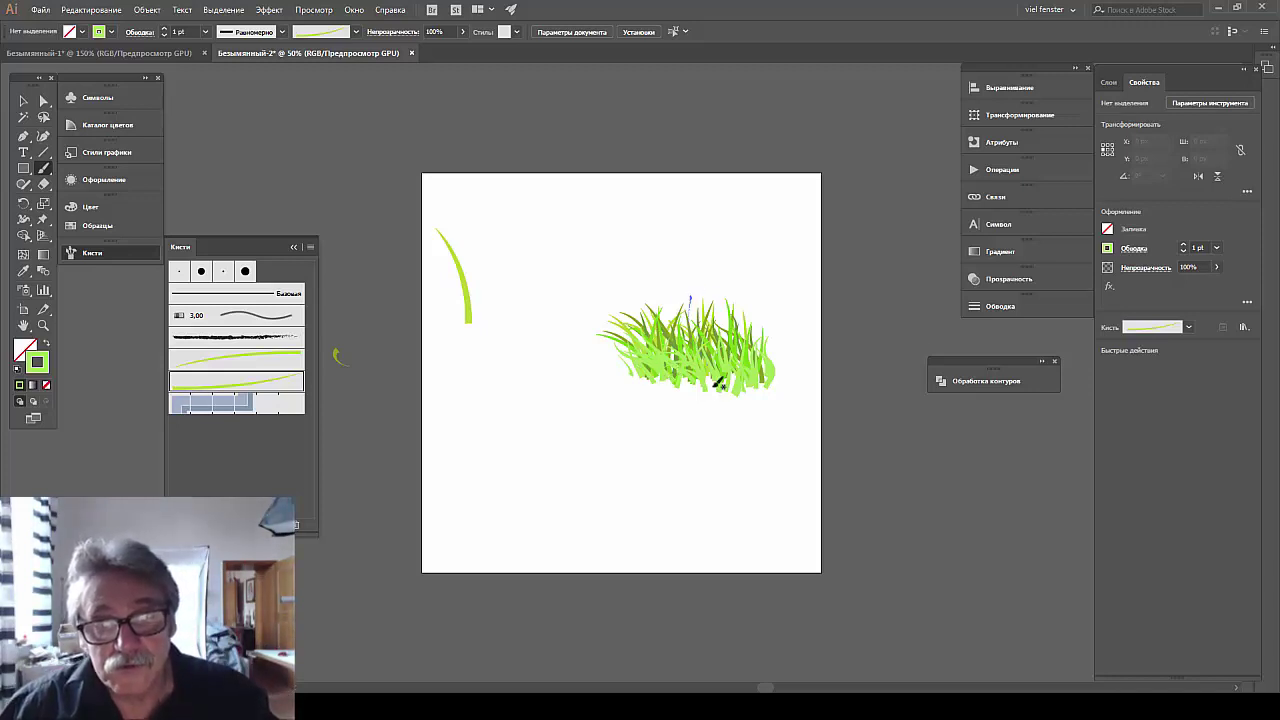
left_click_drag(688, 350, 702, 305)
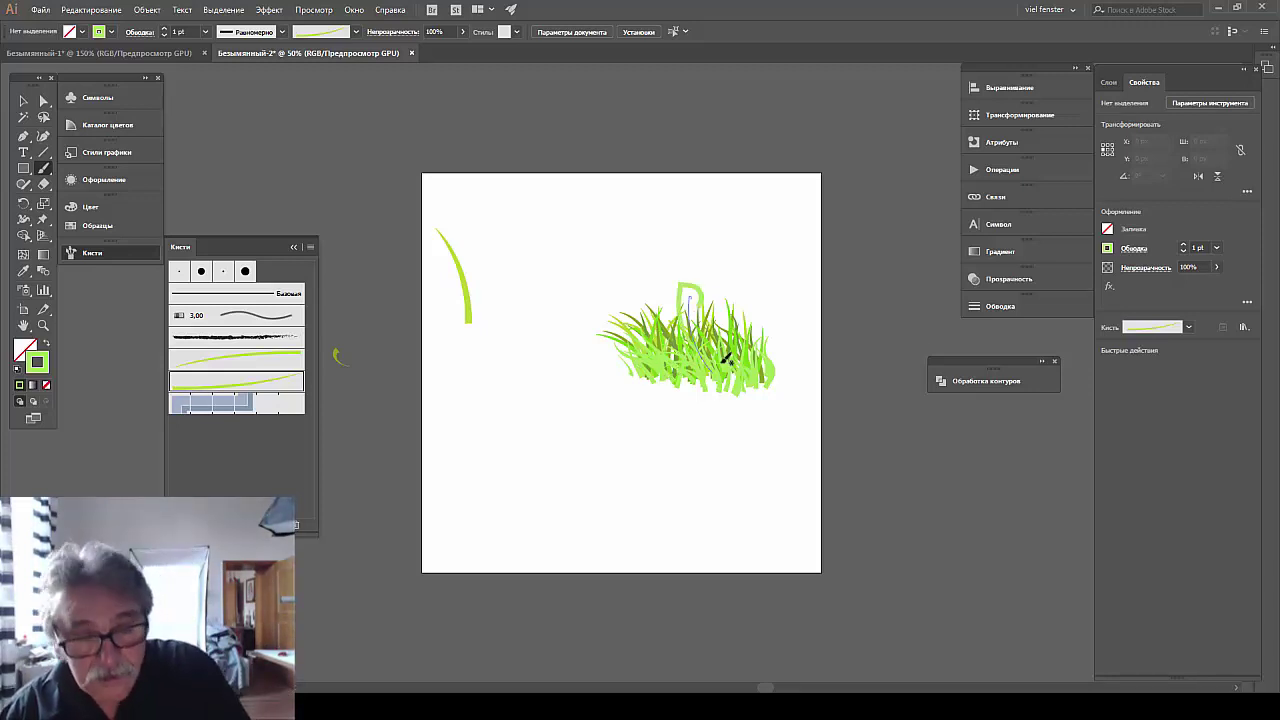
key("ctrl+z")
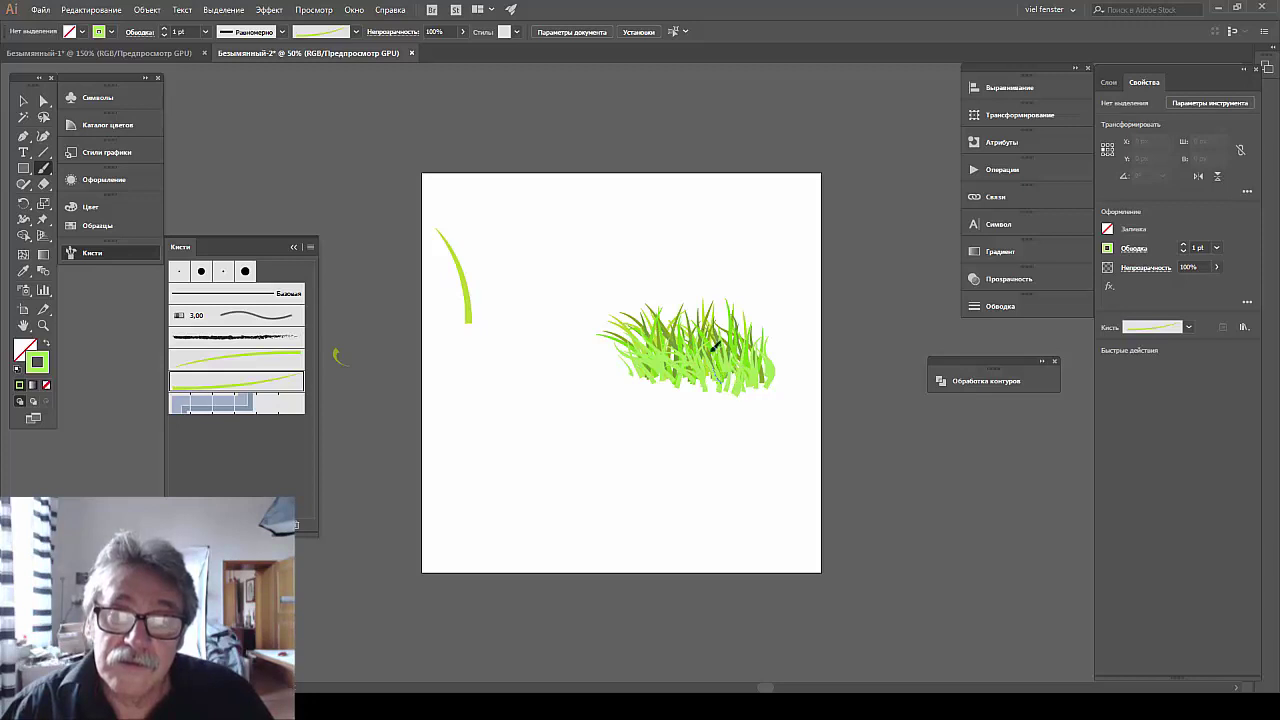
left_click_drag(684, 294, 670, 325)
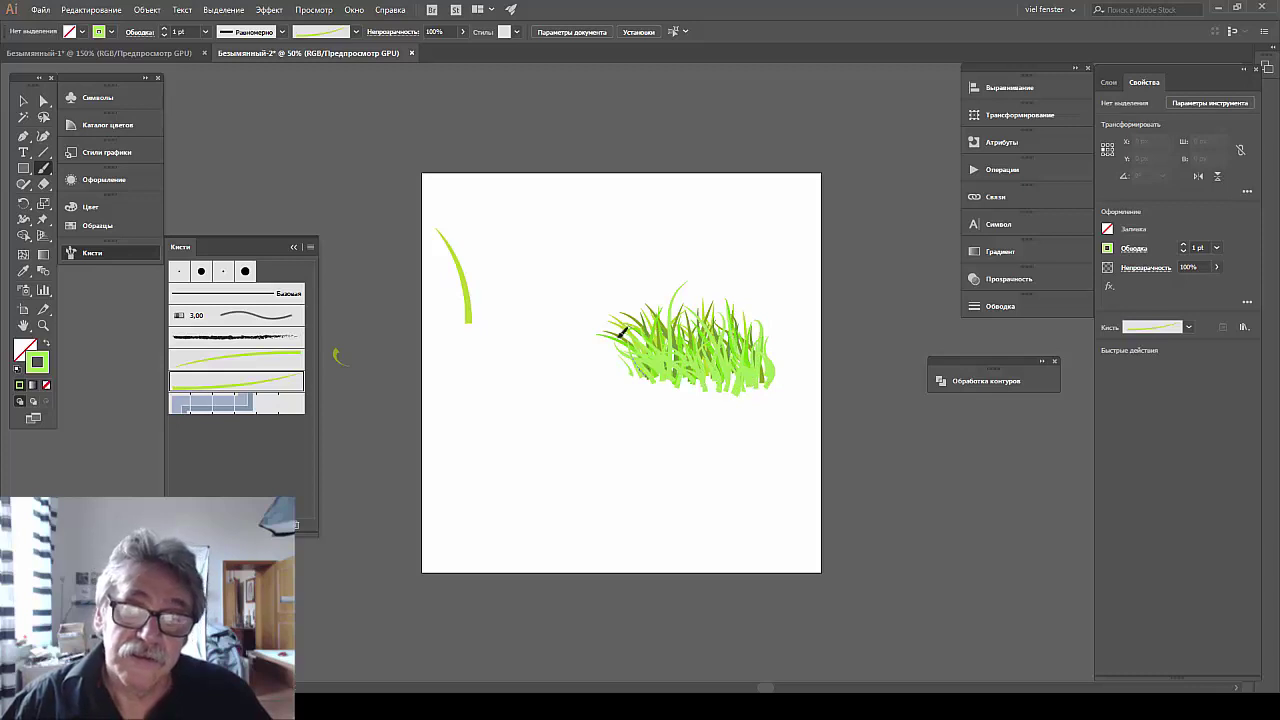
Set the stroke to dark green 608432 and paint dark blades into the tuft.
double_click(43, 371)
left_click(978, 288)
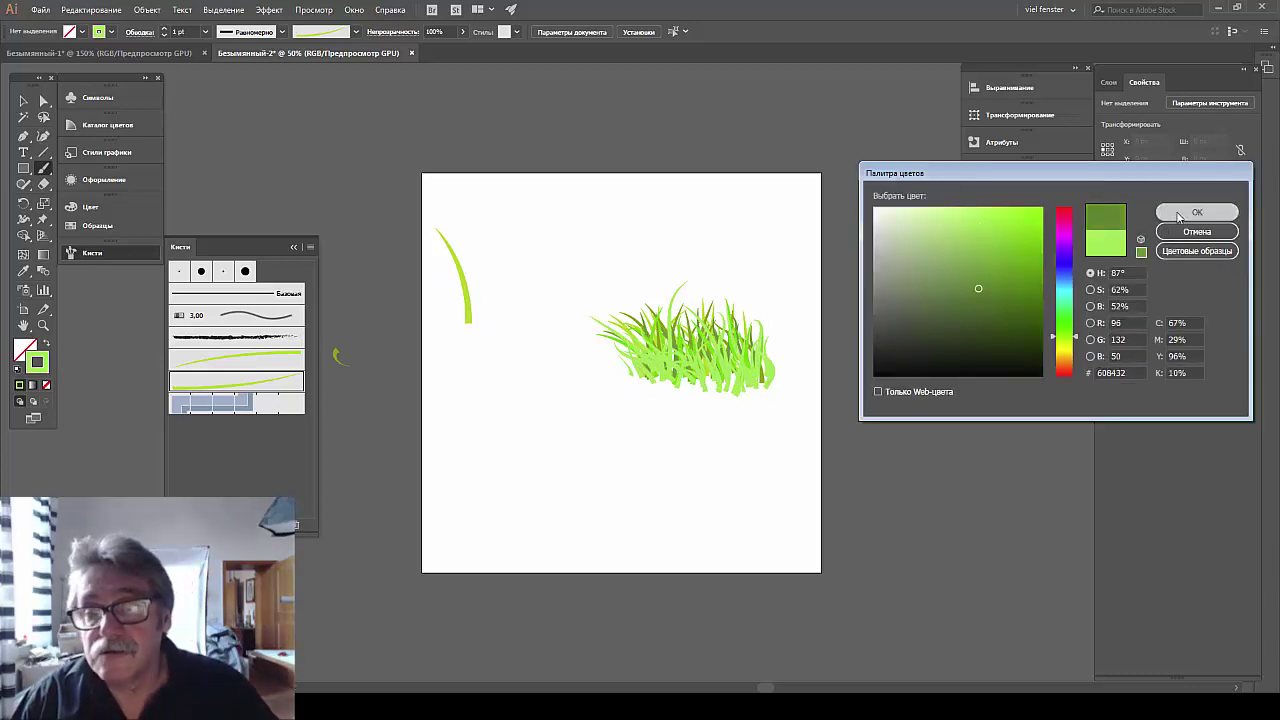
left_click(1179, 216)
mouse_move(722, 348)
left_mouse_down()
mouse_move(720, 380)
mouse_move(688, 346)
mouse_move(630, 338)
left_mouse_up()
left_click_drag(752, 384, 760, 340)
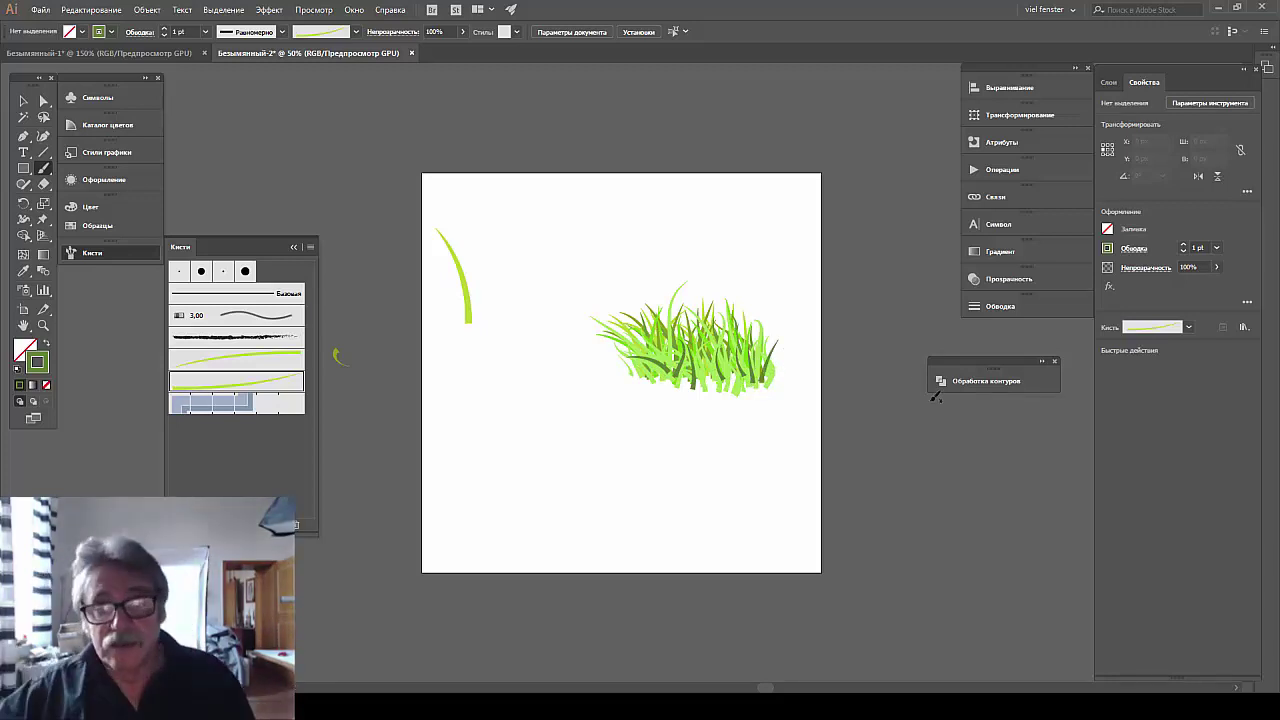
Zoom back in on the tuft and marquee-select all the grass strokes.
key("ctrl+1")
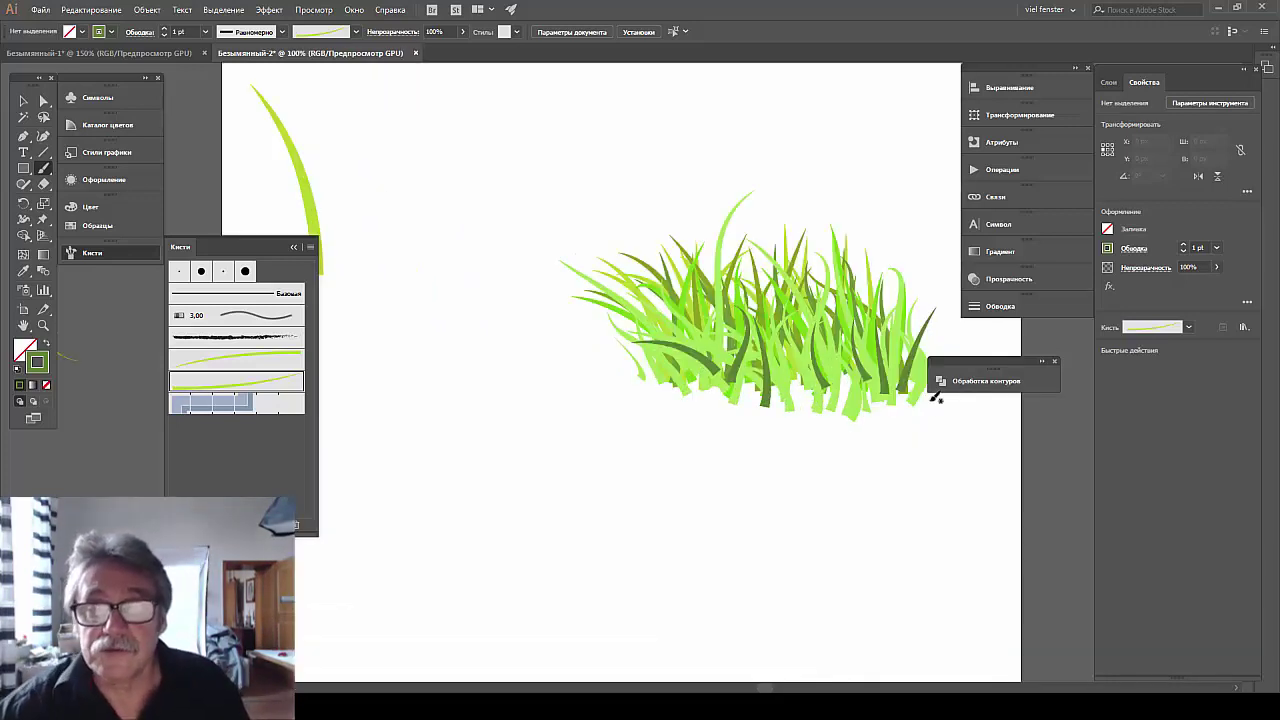
left_click_drag(893, 429, 740, 372)
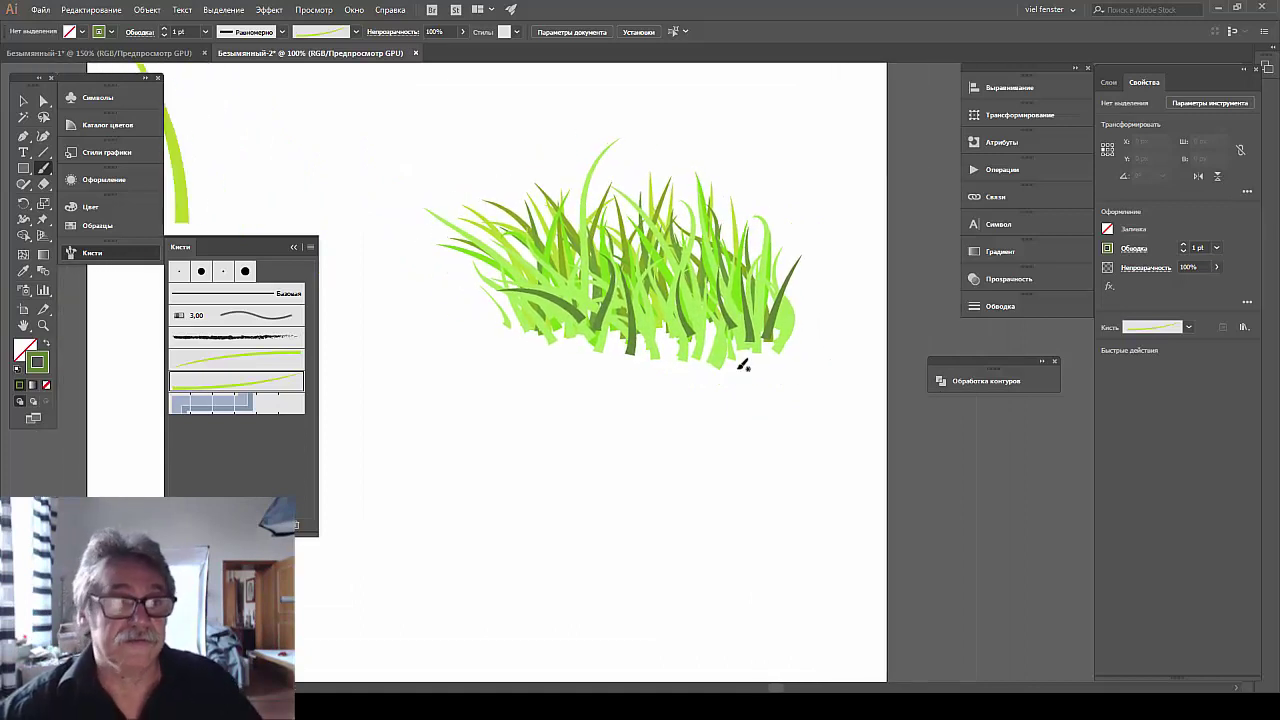
left_click(24, 100)
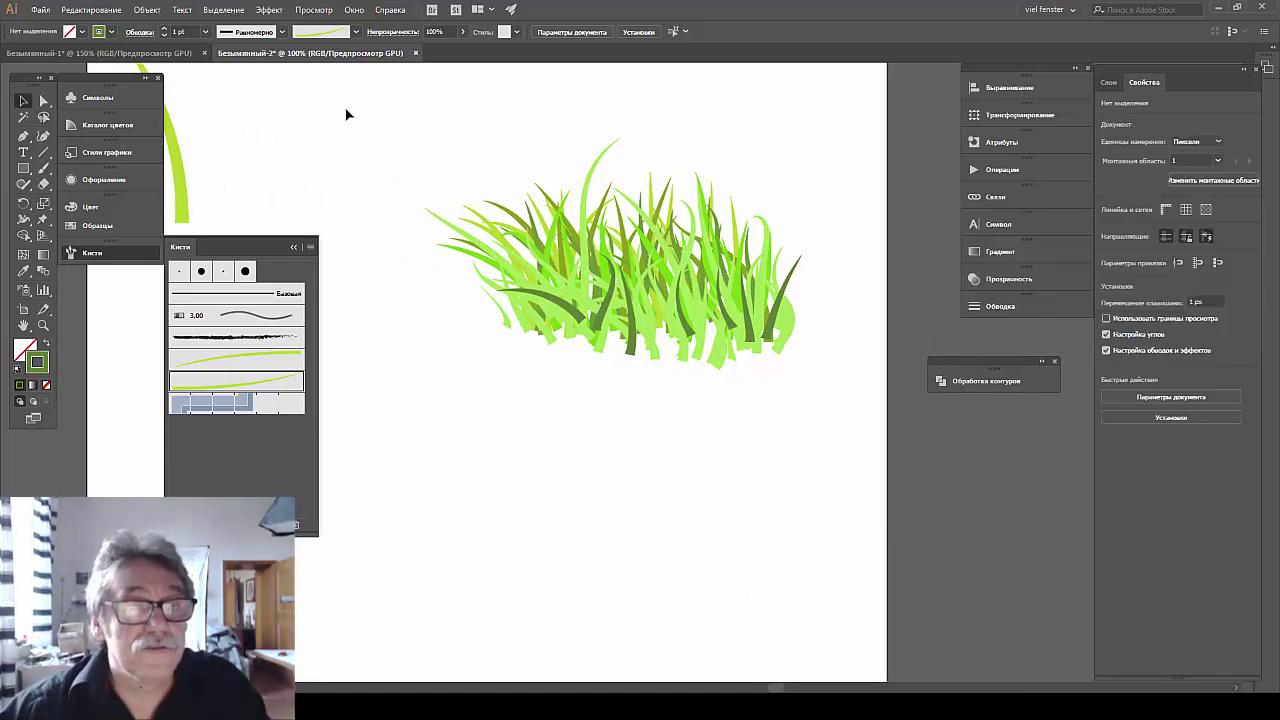
left_click_drag(391, 113, 830, 396)
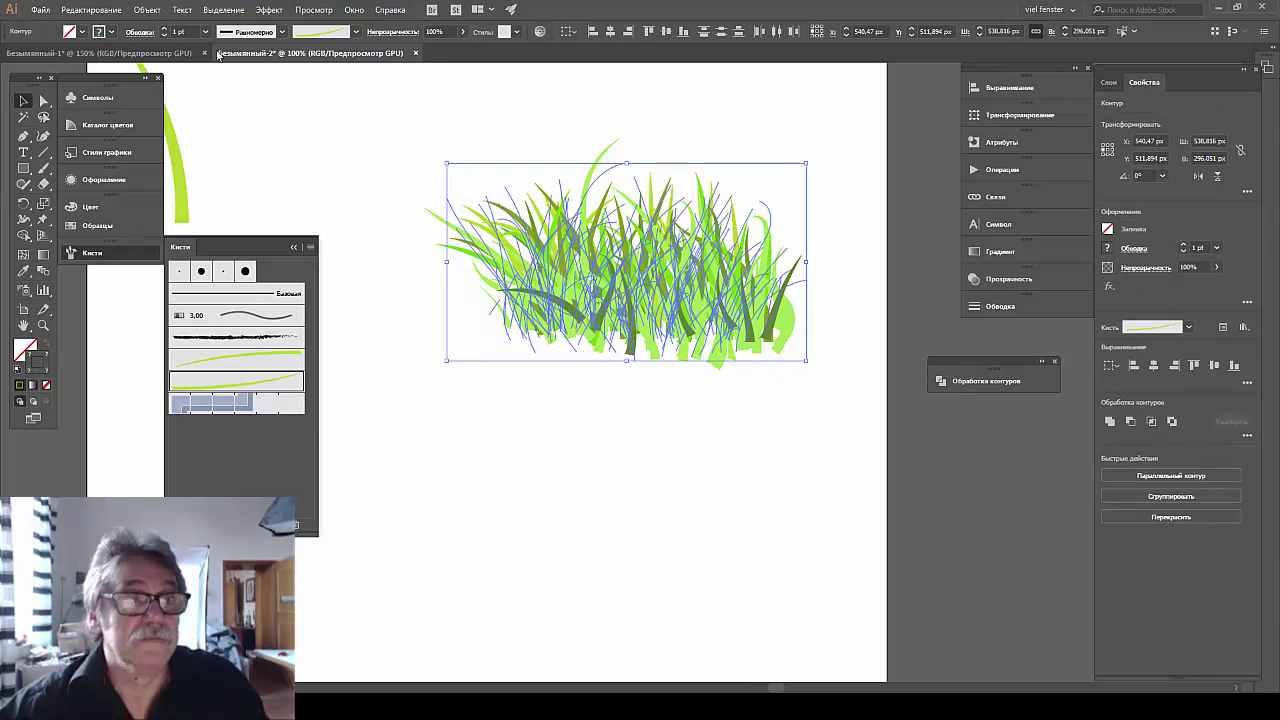
Expand the strokes' appearance into an outline-shape group, then reselect the group.
left_click(147, 10)
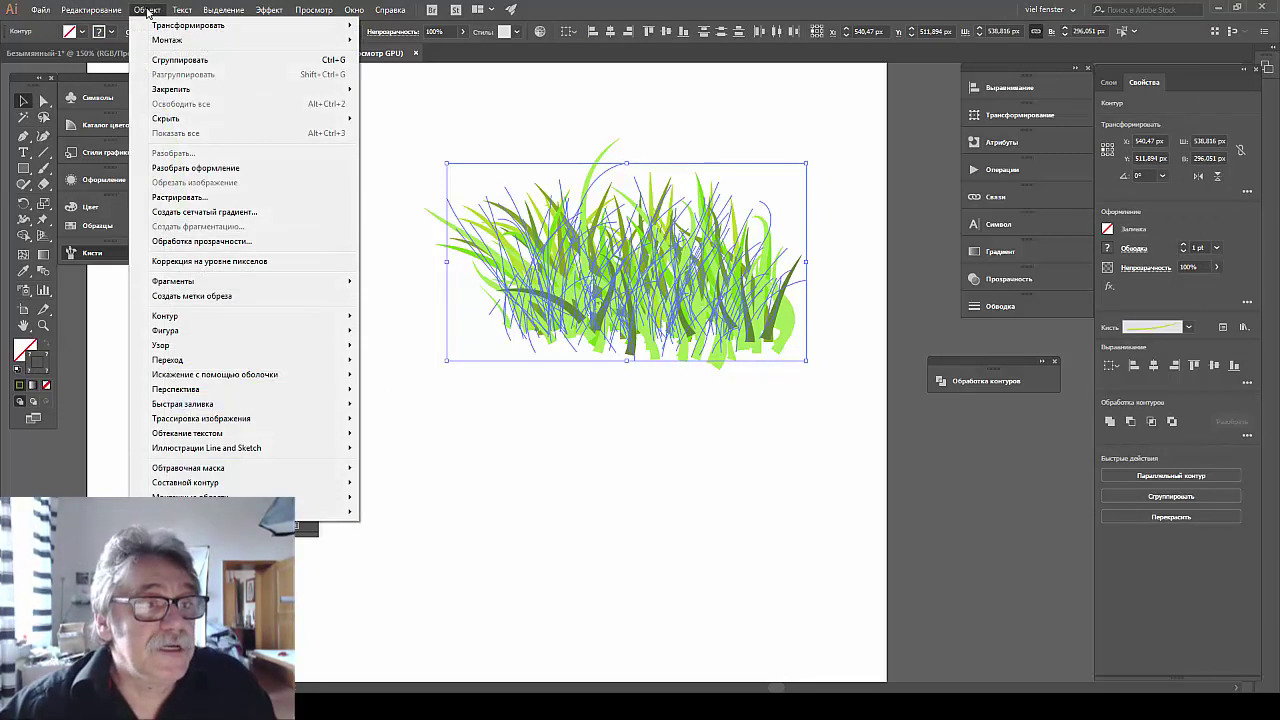
left_click(203, 168)
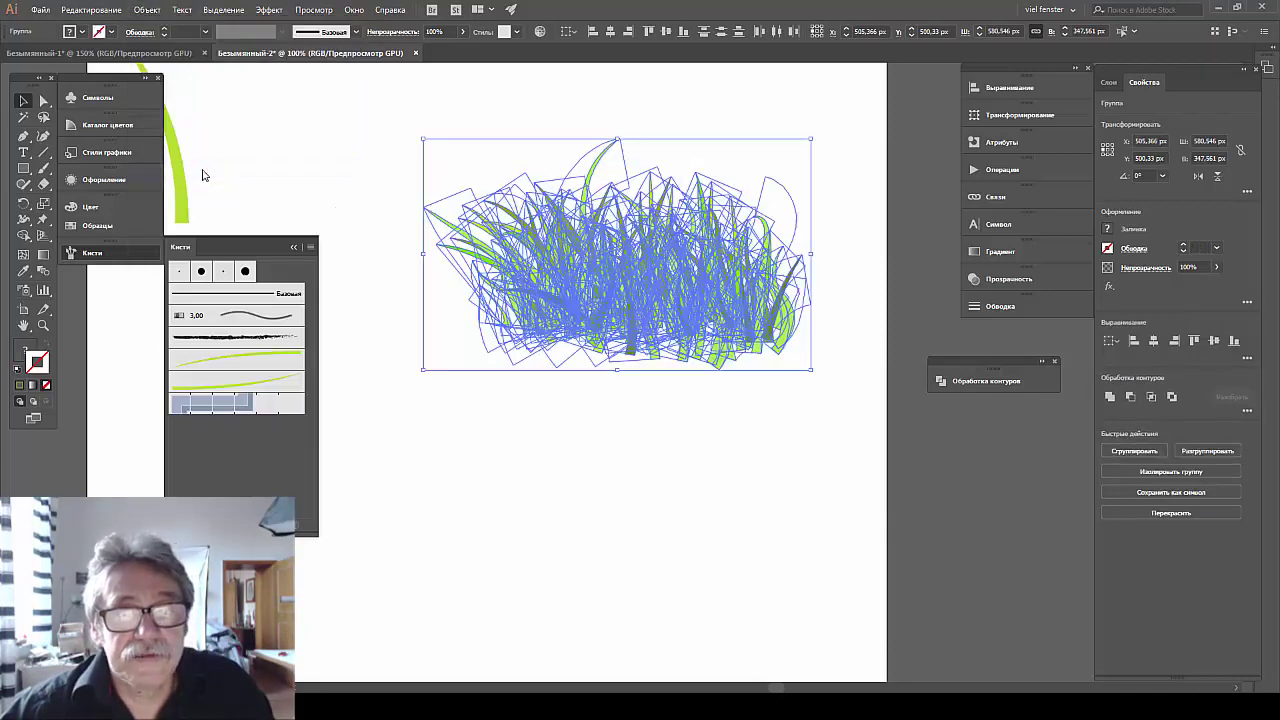
left_click(608, 411)
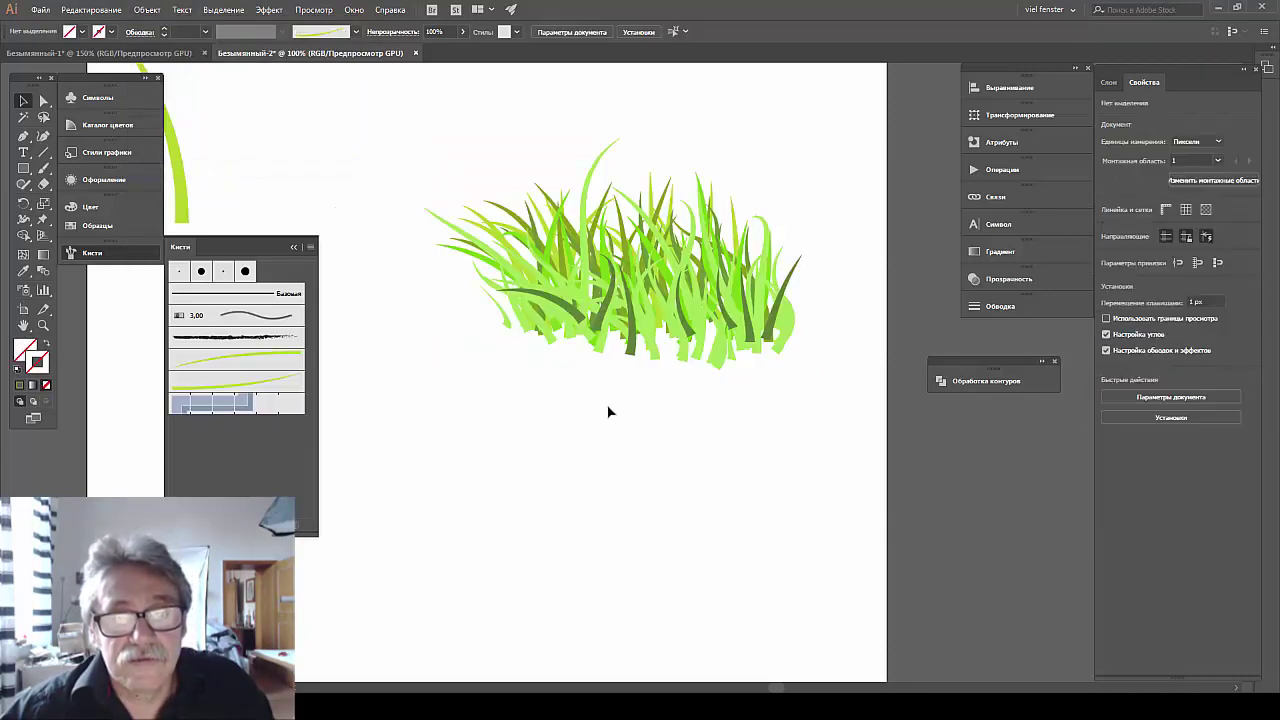
left_click_drag(438, 137, 823, 379)
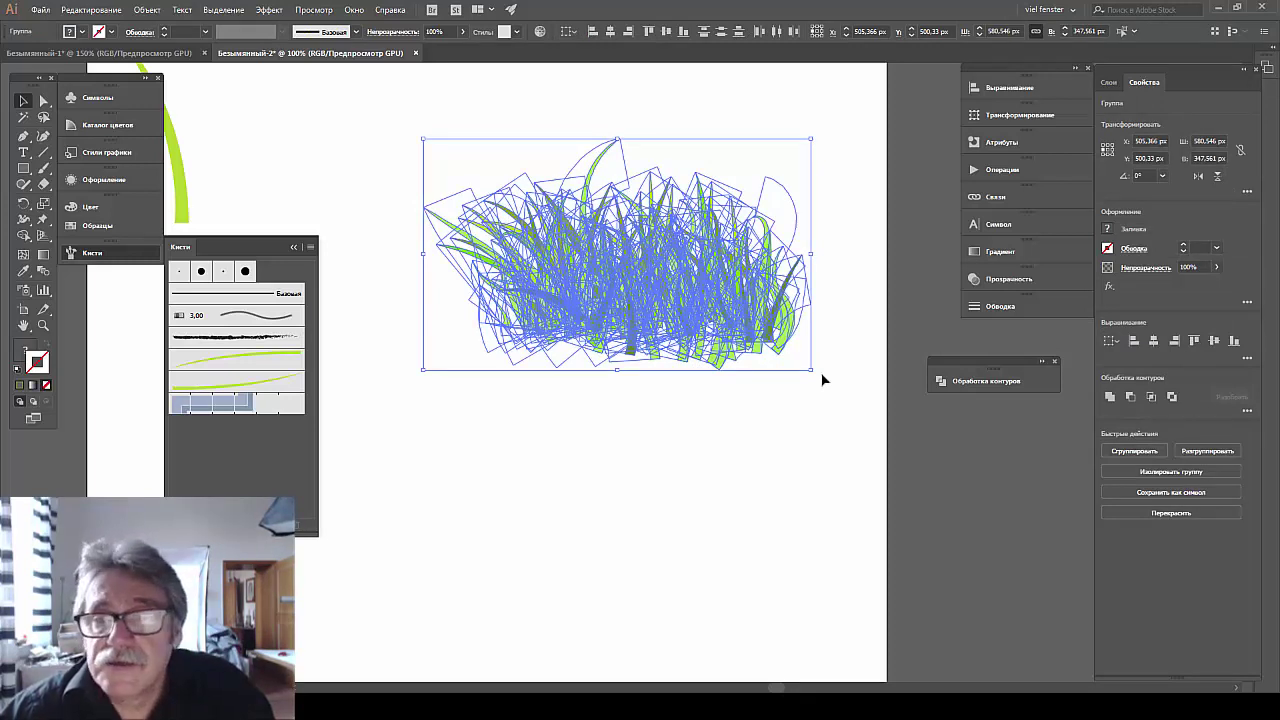
Apply Pathfinder Divide and then Crop to the expanded grass, then deselect it.
left_click(983, 383)
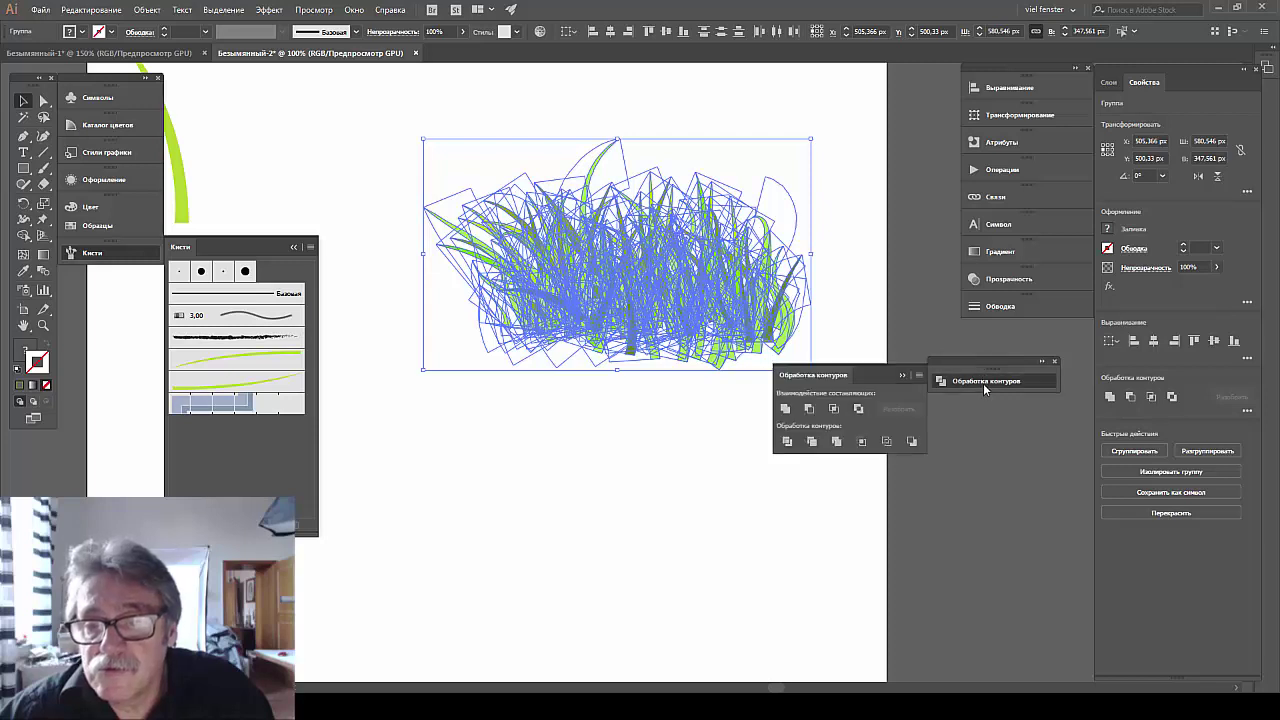
left_click(788, 441)
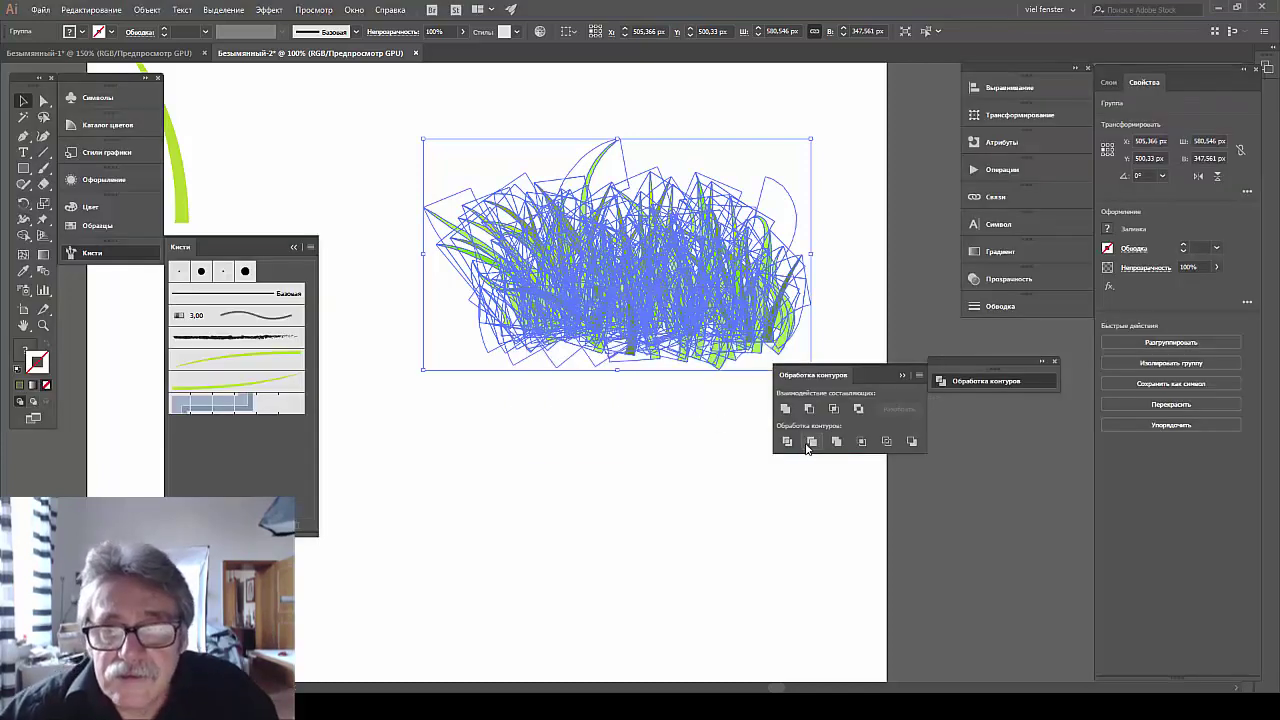
left_click(812, 443)
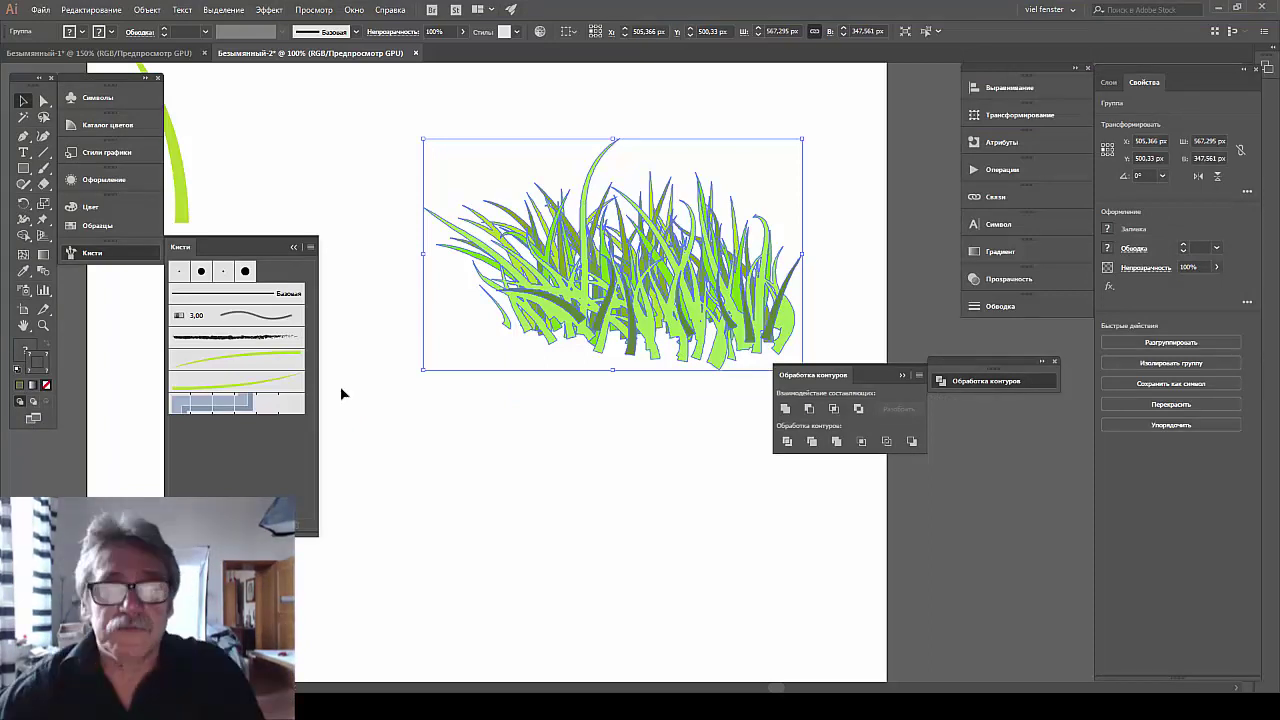
left_click(481, 434)
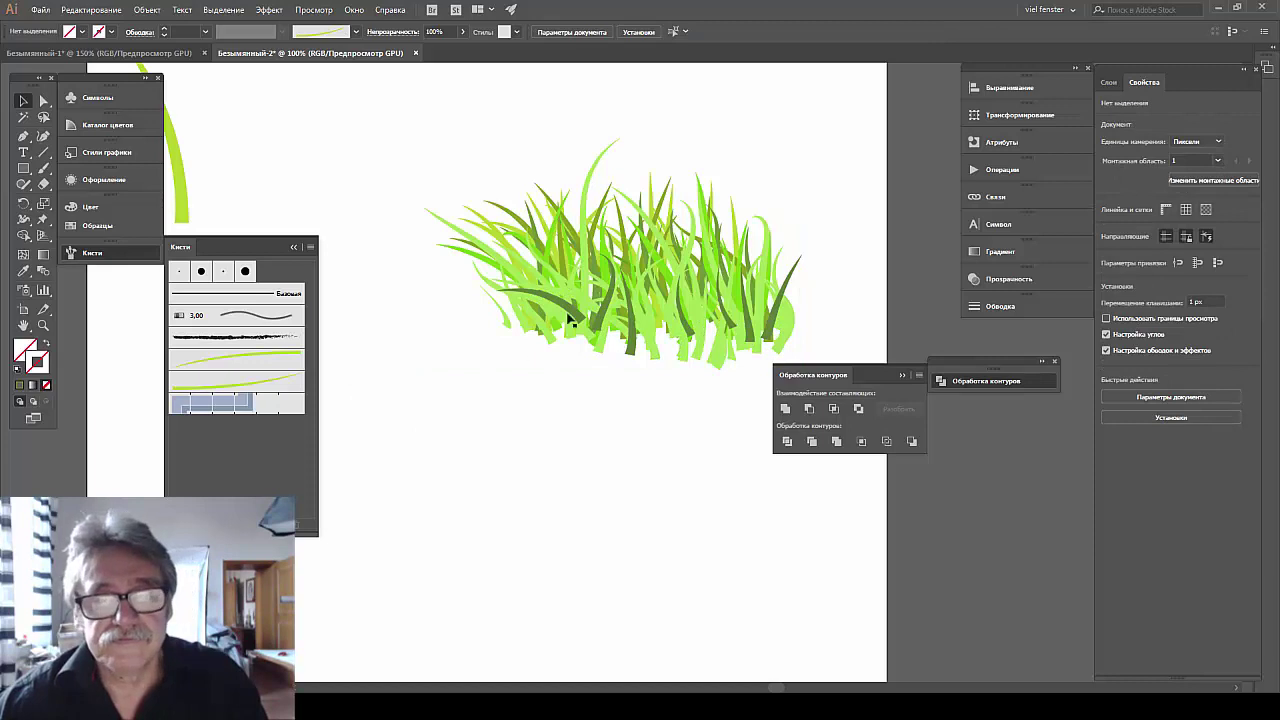
Draw a rectangle over the grass down to its base and apply Divide Objects Below.
left_click(583, 289)
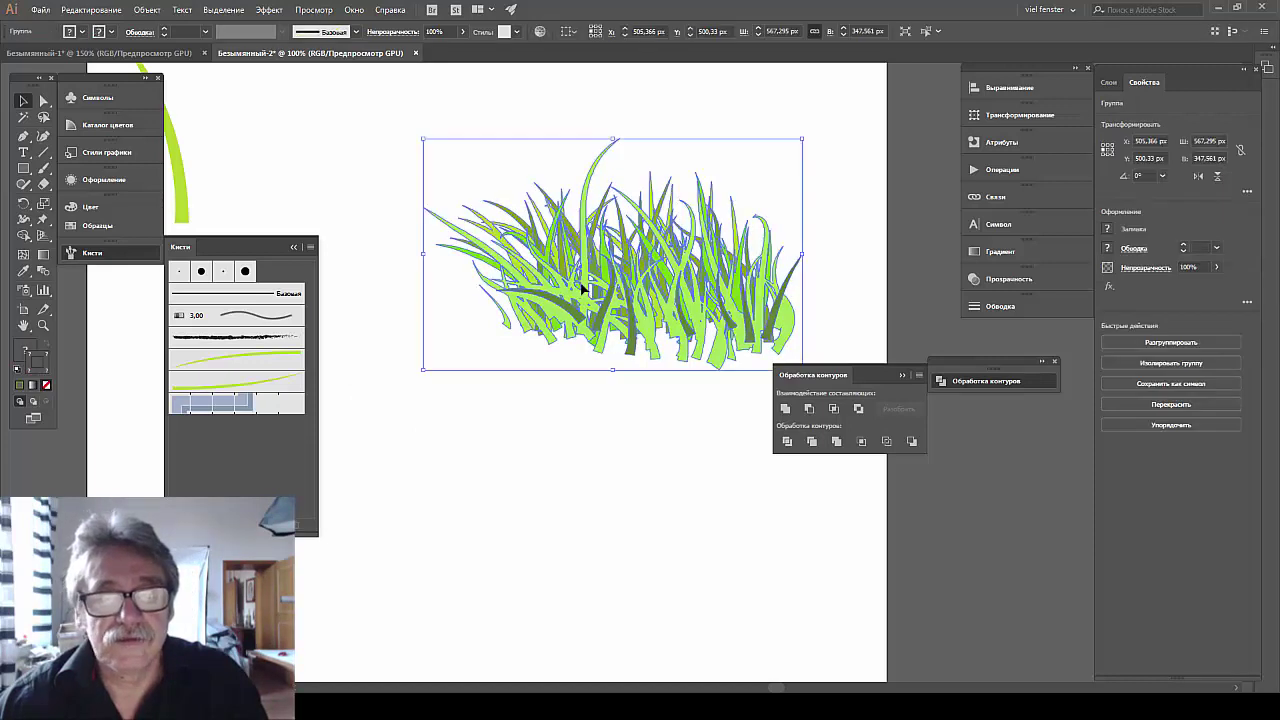
left_click(579, 404)
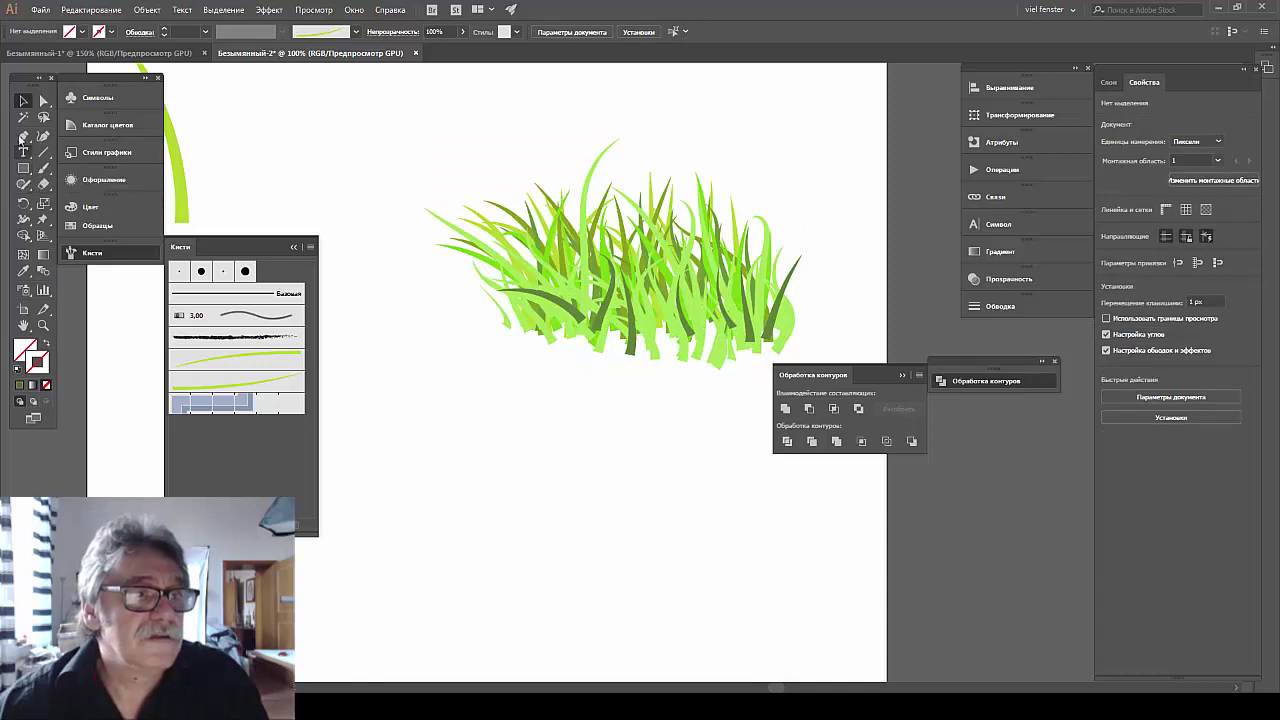
left_click(23, 168)
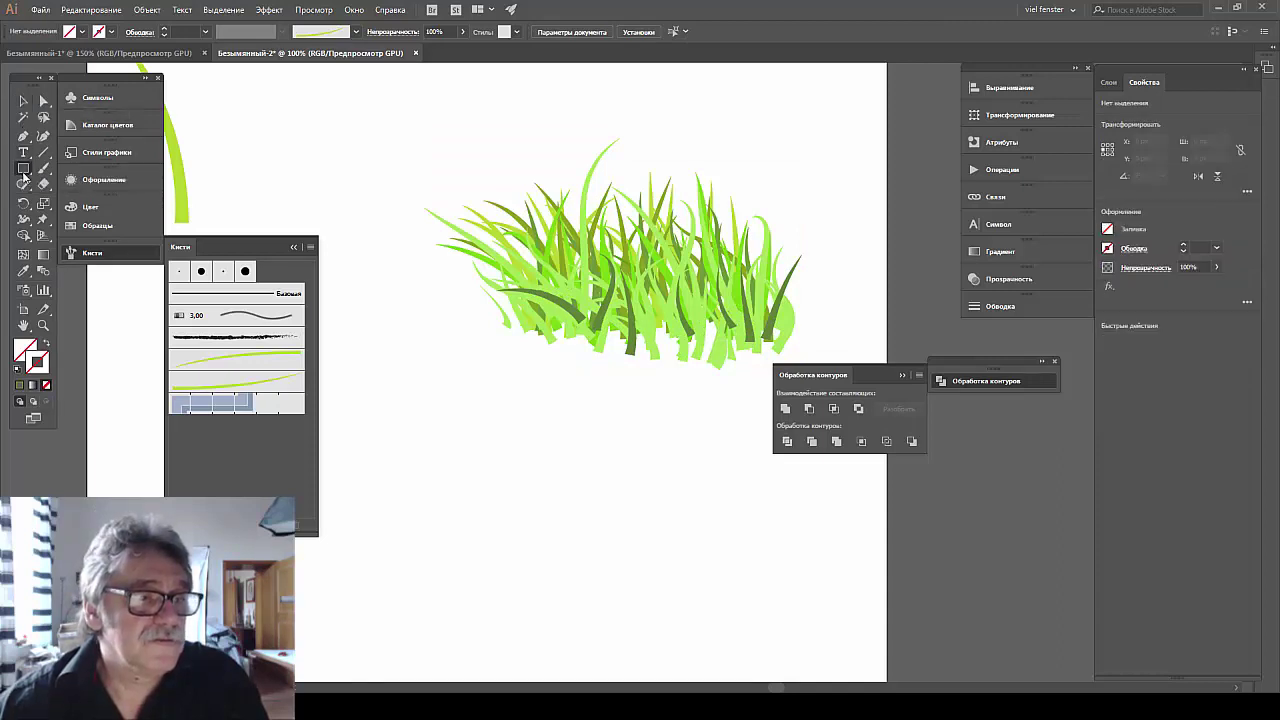
left_click_drag(436, 109, 832, 321)
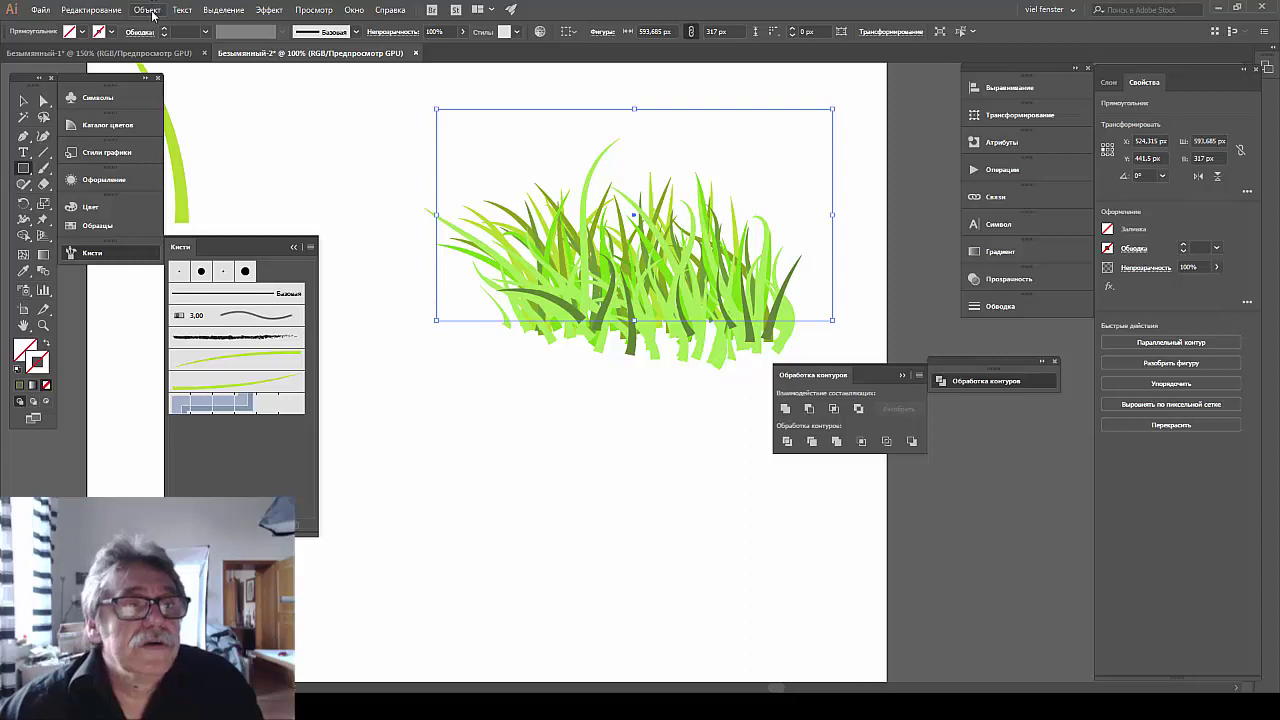
left_click(148, 10)
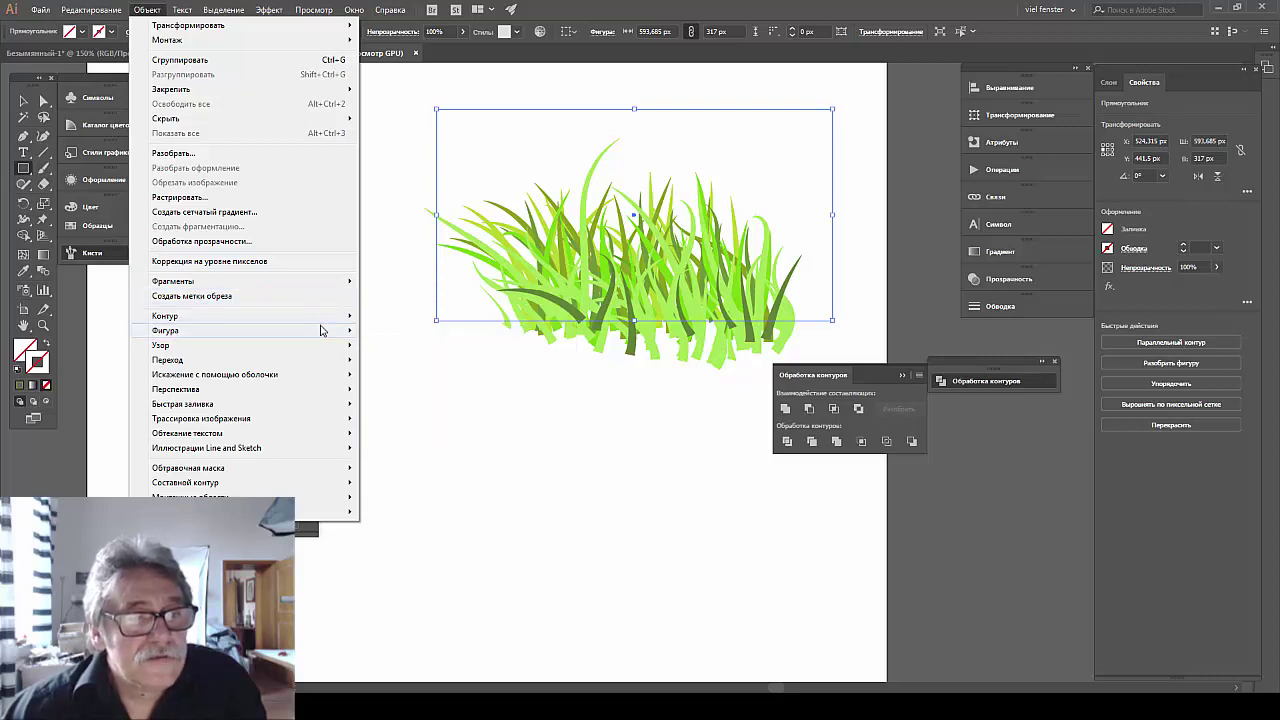
mouse_move(165, 316)
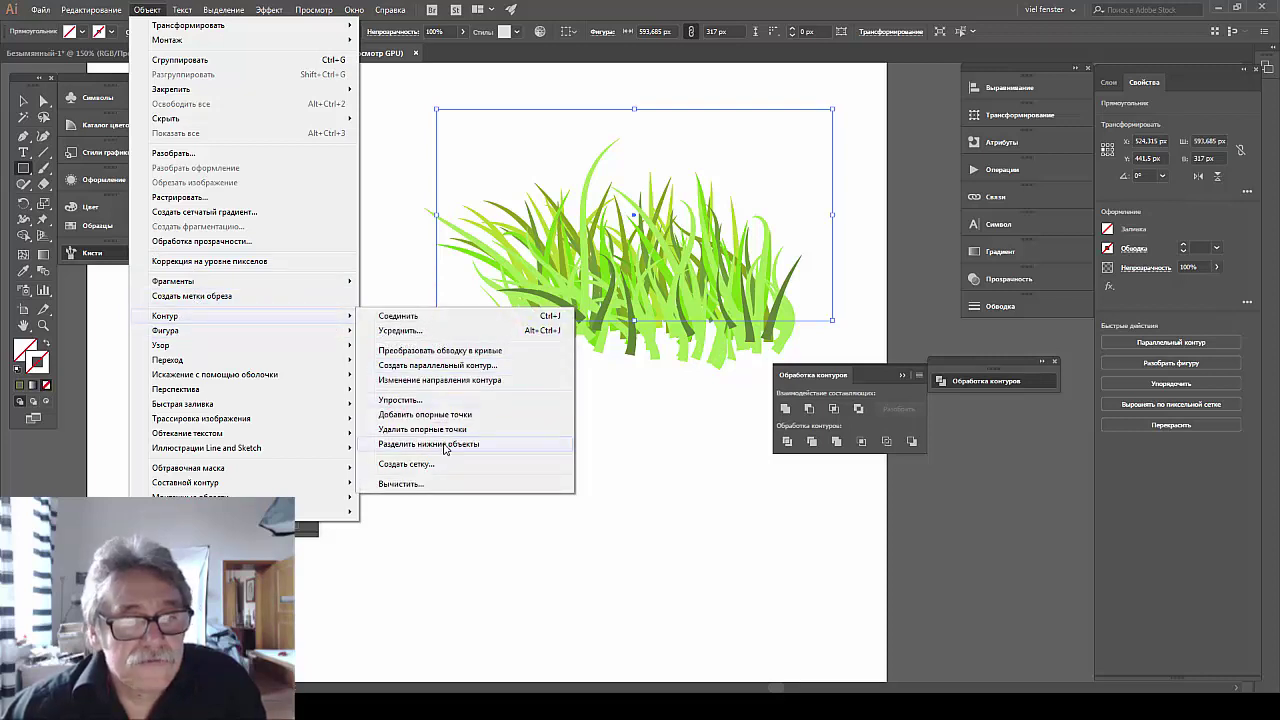
left_click(446, 449)
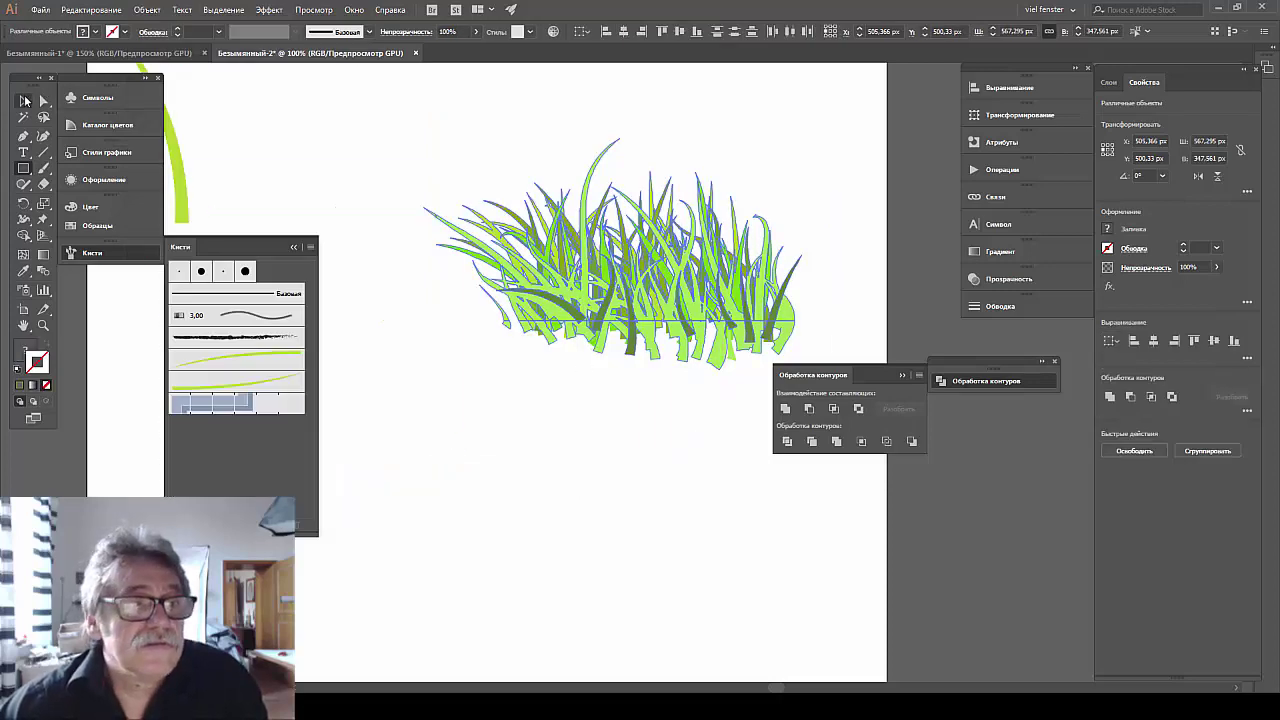
With Direct Selection, select the blade ends below the cut and delete them.
left_click(41, 101)
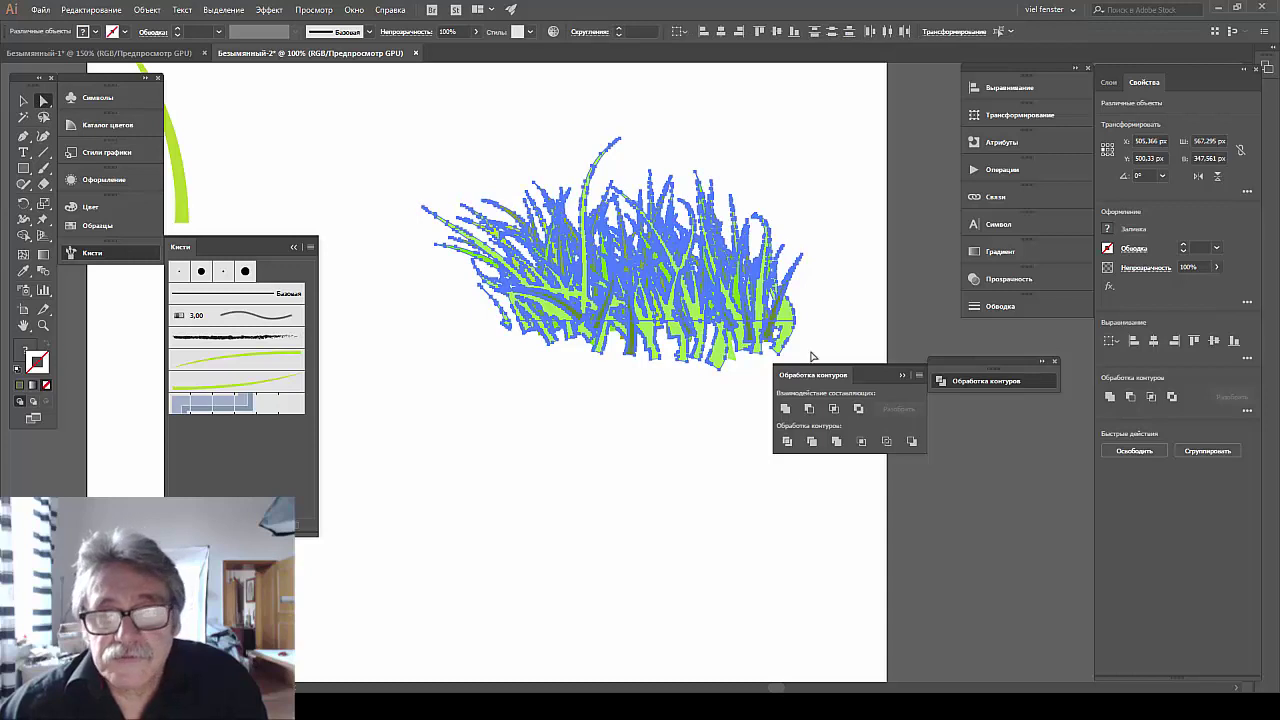
left_click_drag(713, 362, 474, 367)
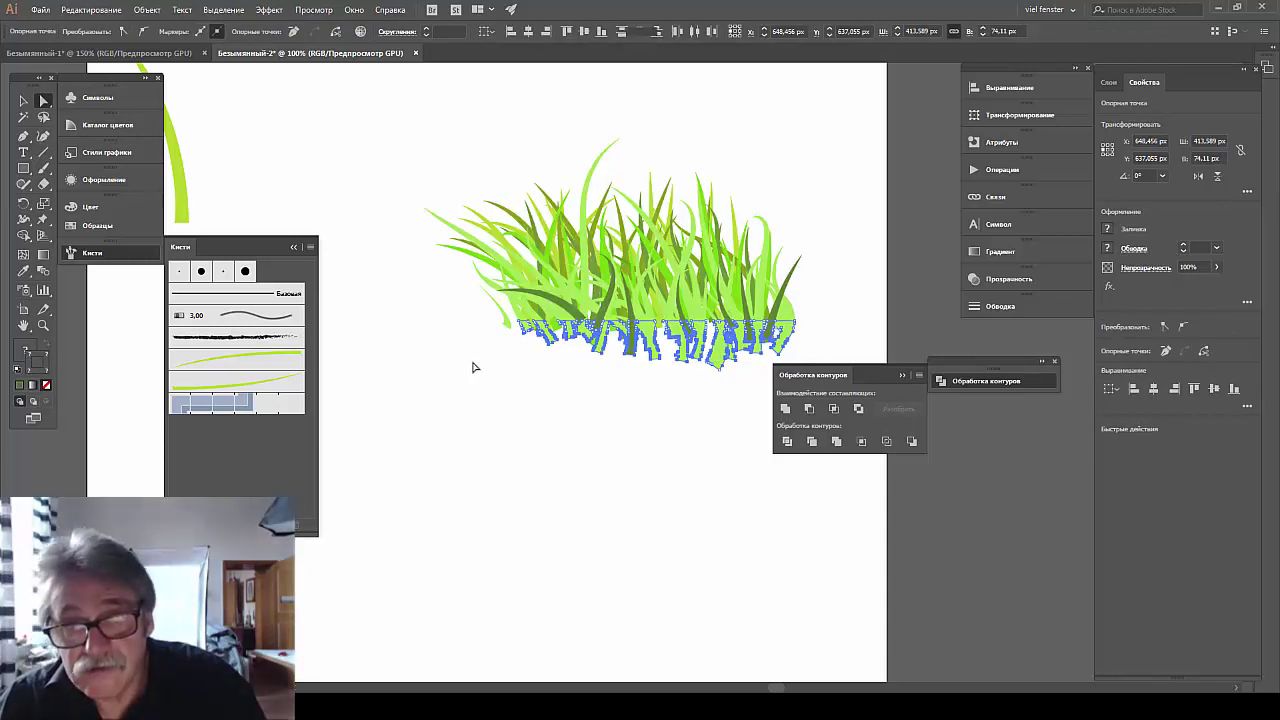
key("ctrl+alt+j")
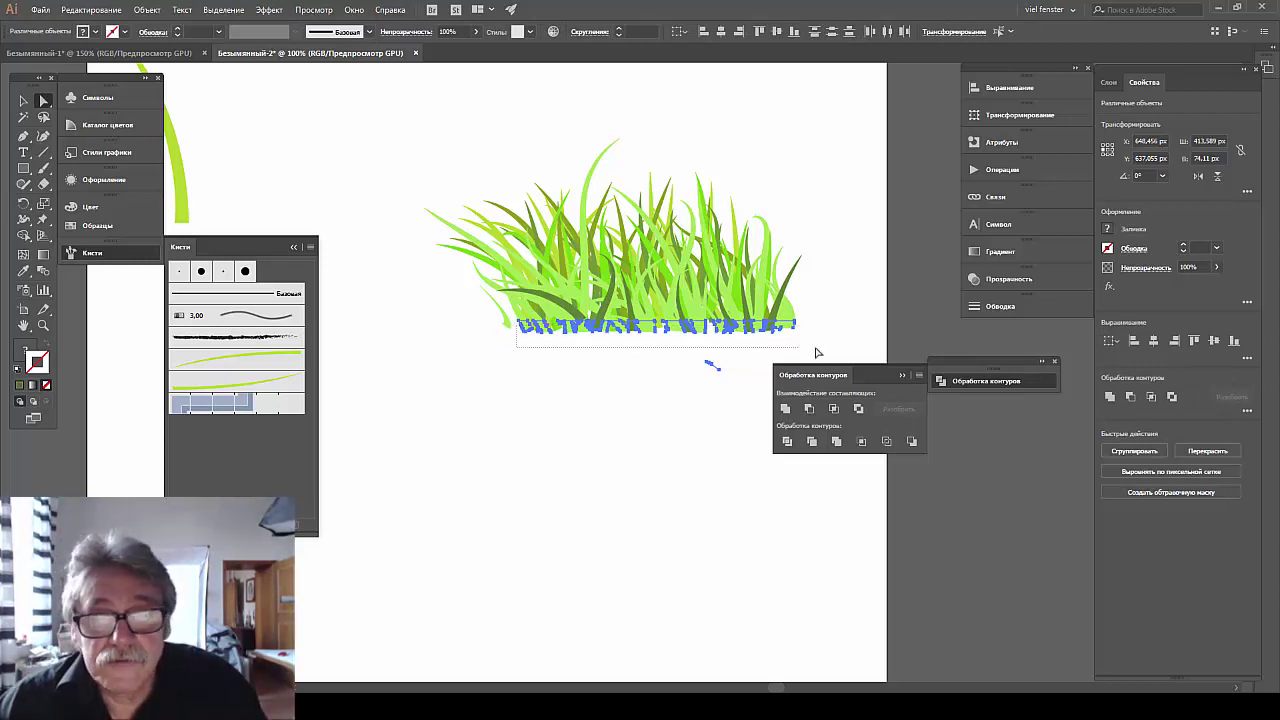
left_click(711, 364, "shift")
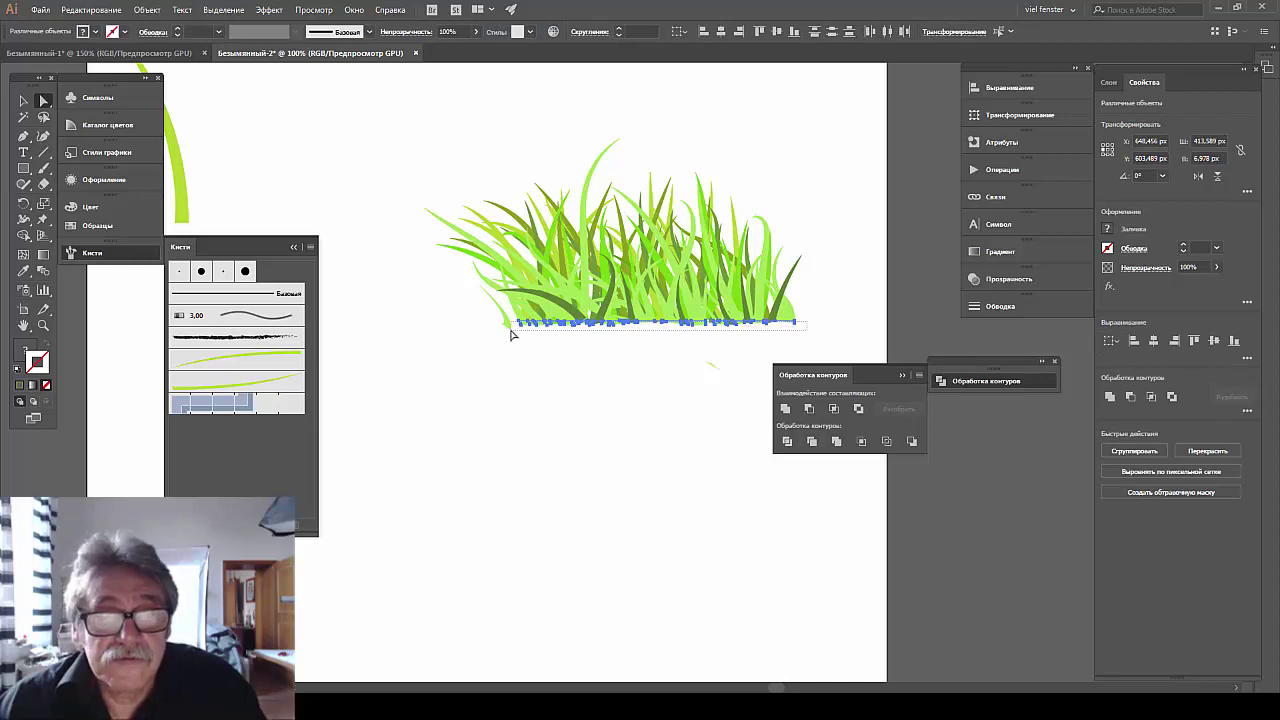
key("ctrl+8")
Remove the leftover fragments at the grass base, then zoom out to the full artboard.
left_click(528, 387)
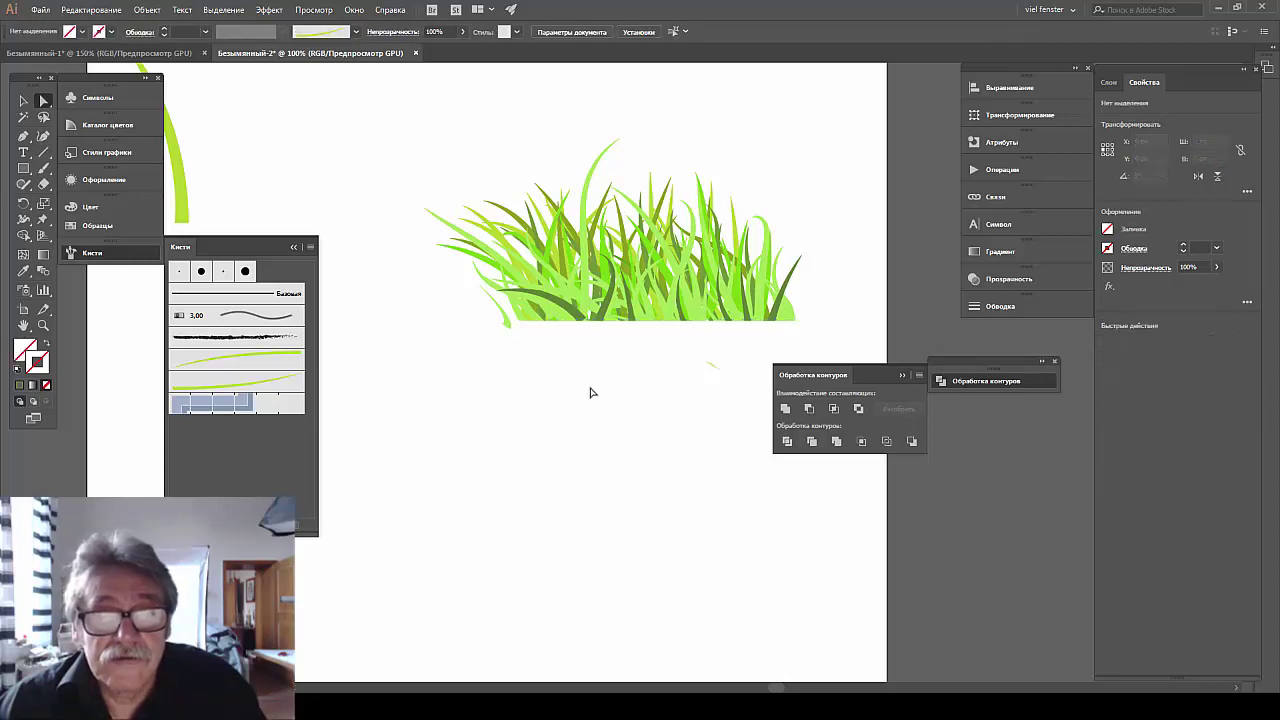
left_click(714, 368)
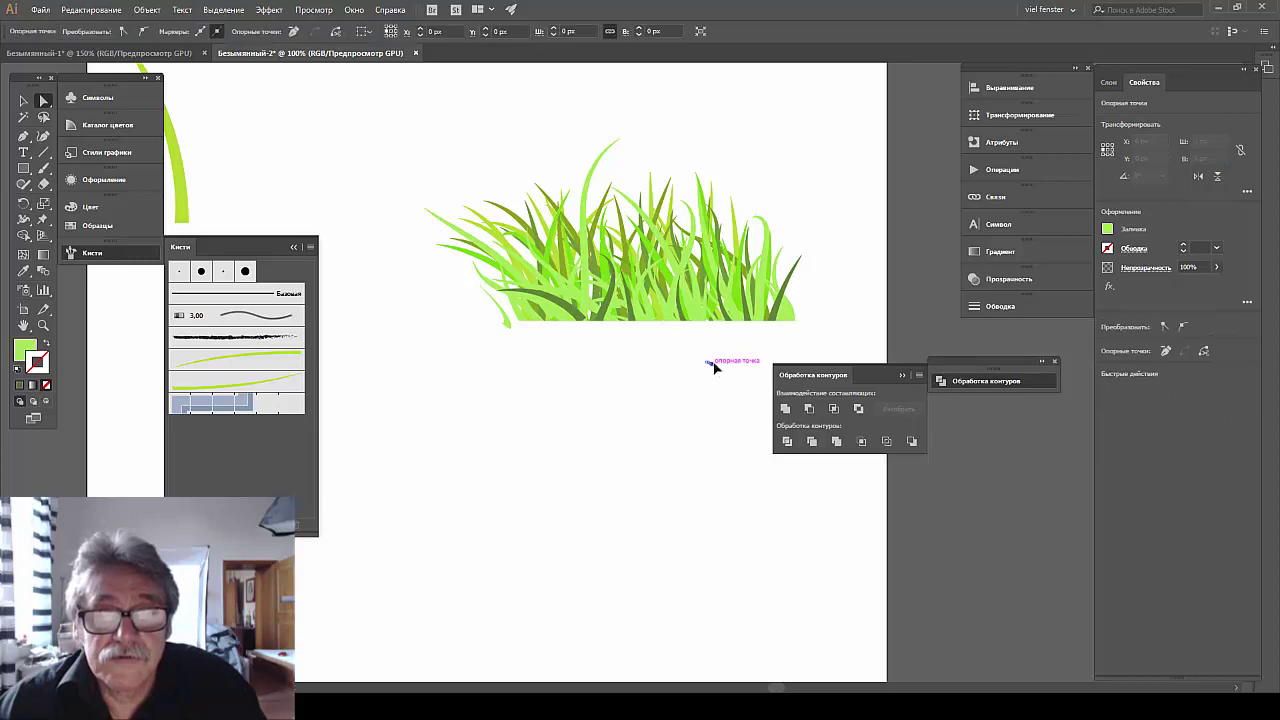
key("ctrl+shift+a")
left_click(507, 337)
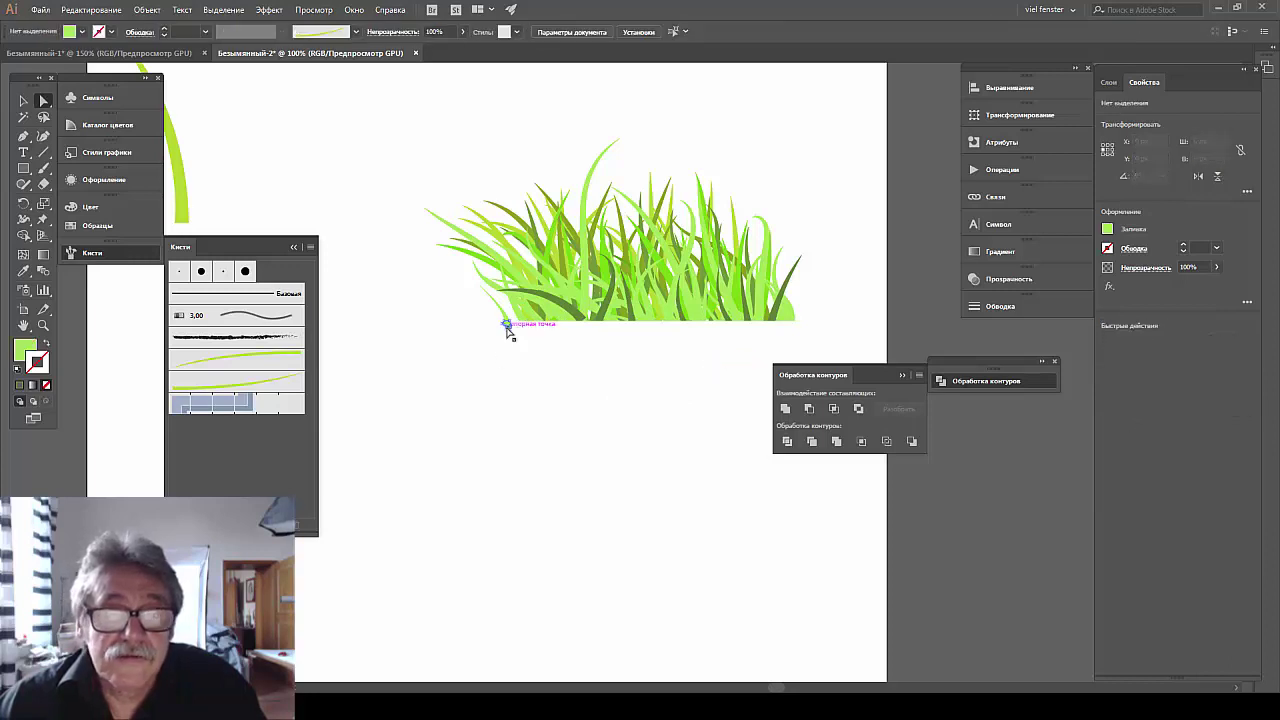
key("ctrl+shift+a")
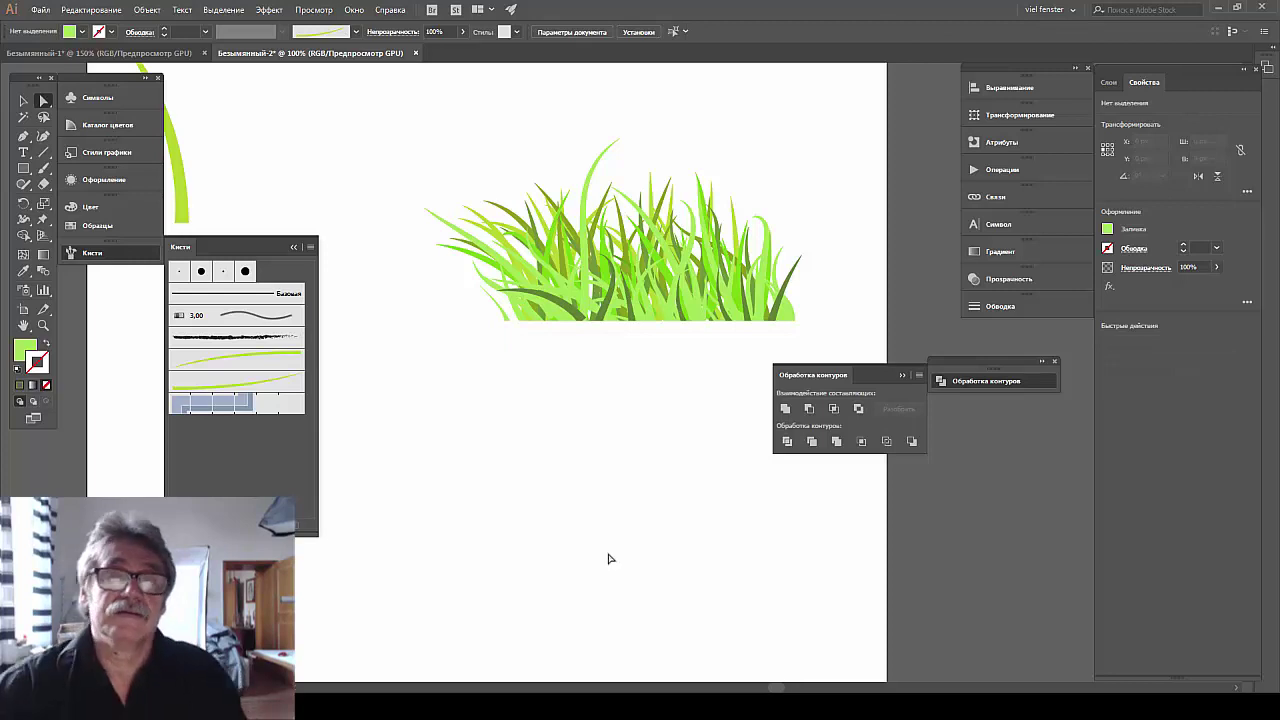
key("ctrl+minus")
key("ctrl+minus")
key("ctrl+minus")
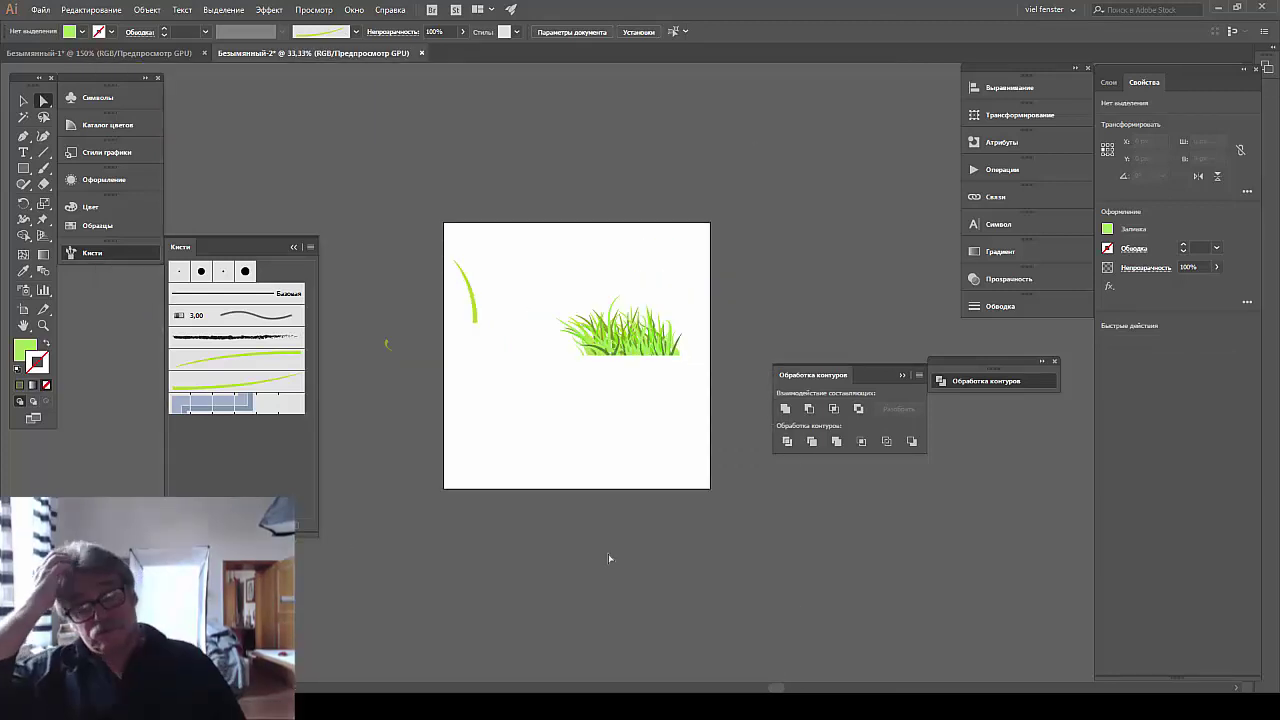
Select the whole grass tuft with the Selection tool.
left_click(22, 102)
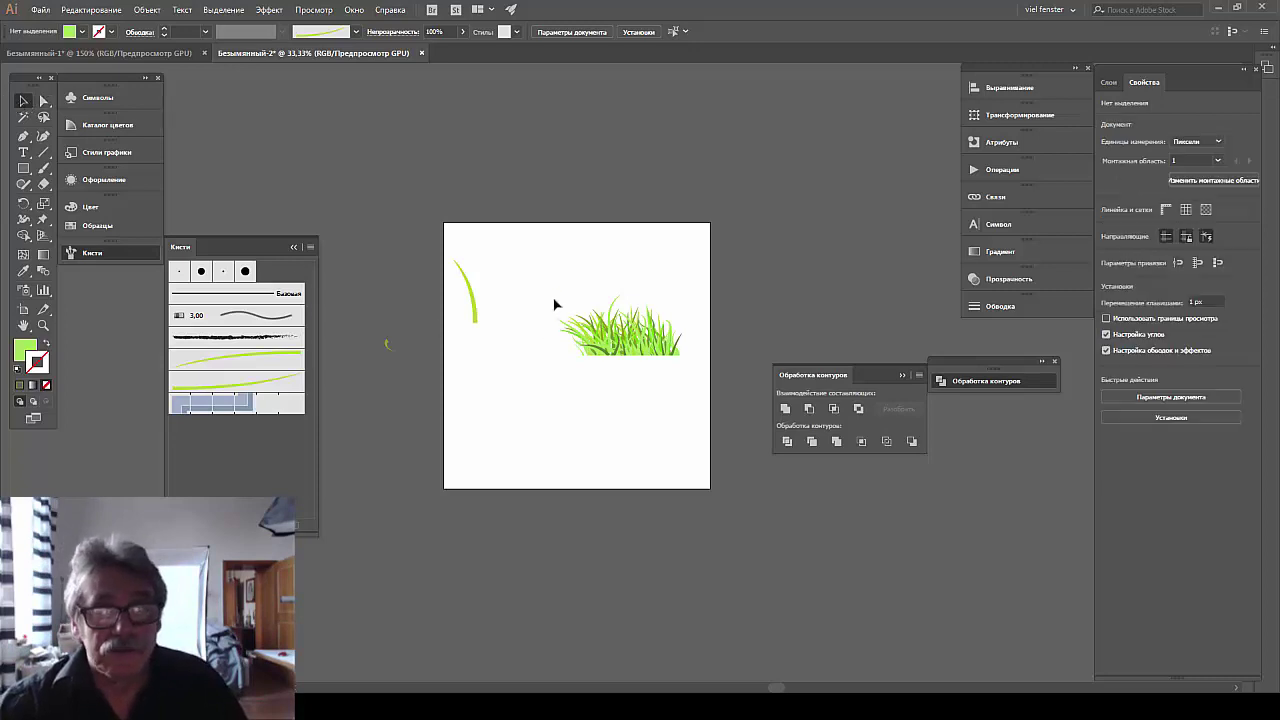
left_click_drag(552, 298, 701, 375)
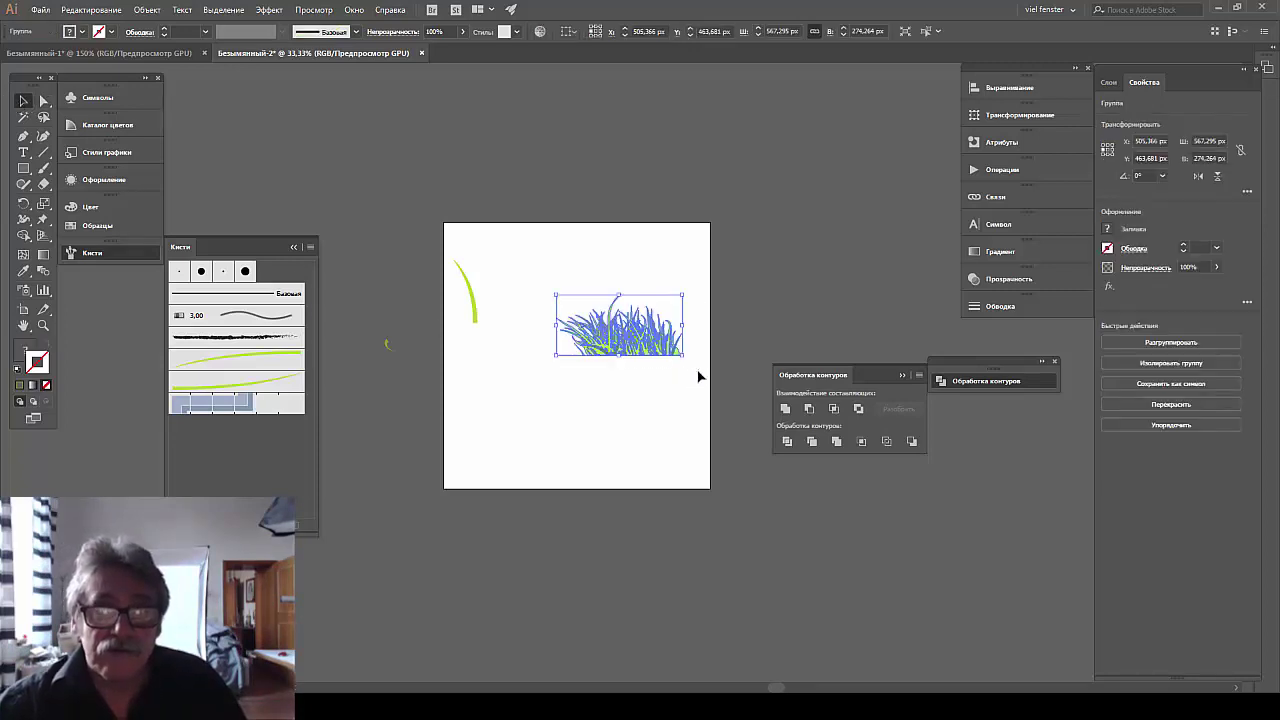
left_click(153, 12)
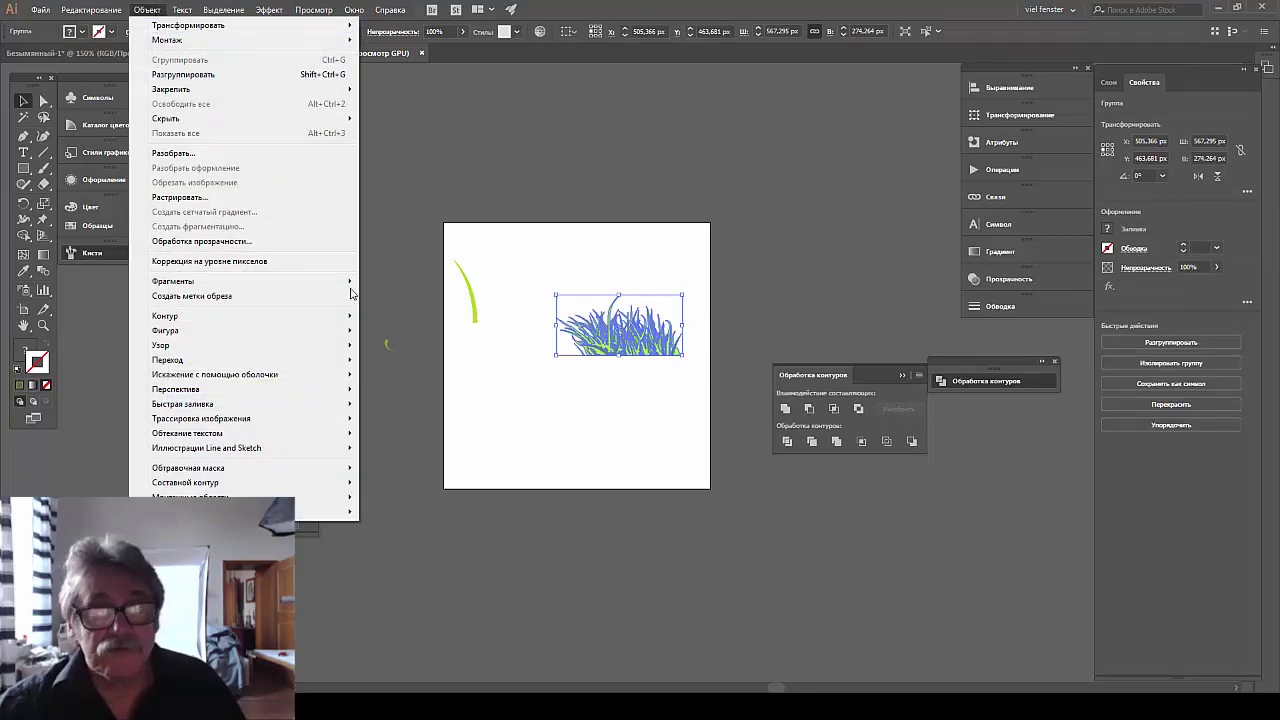
left_click(513, 165)
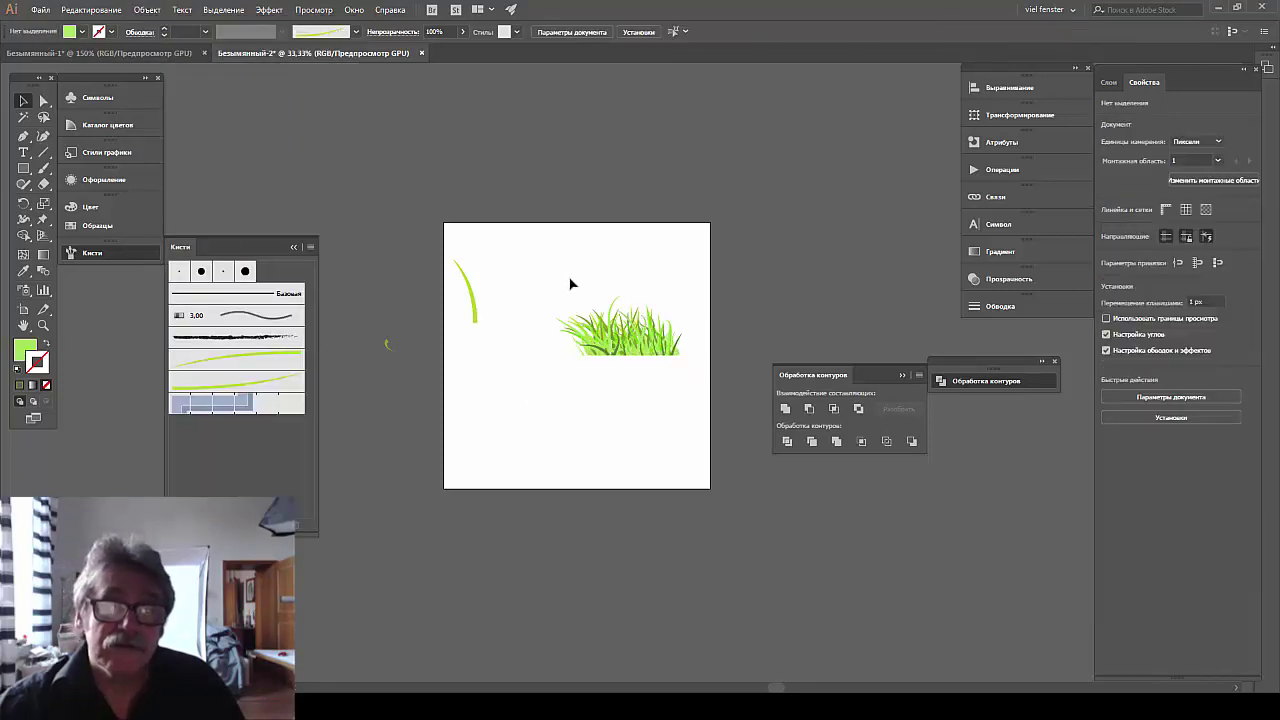
left_click_drag(537, 298, 684, 378)
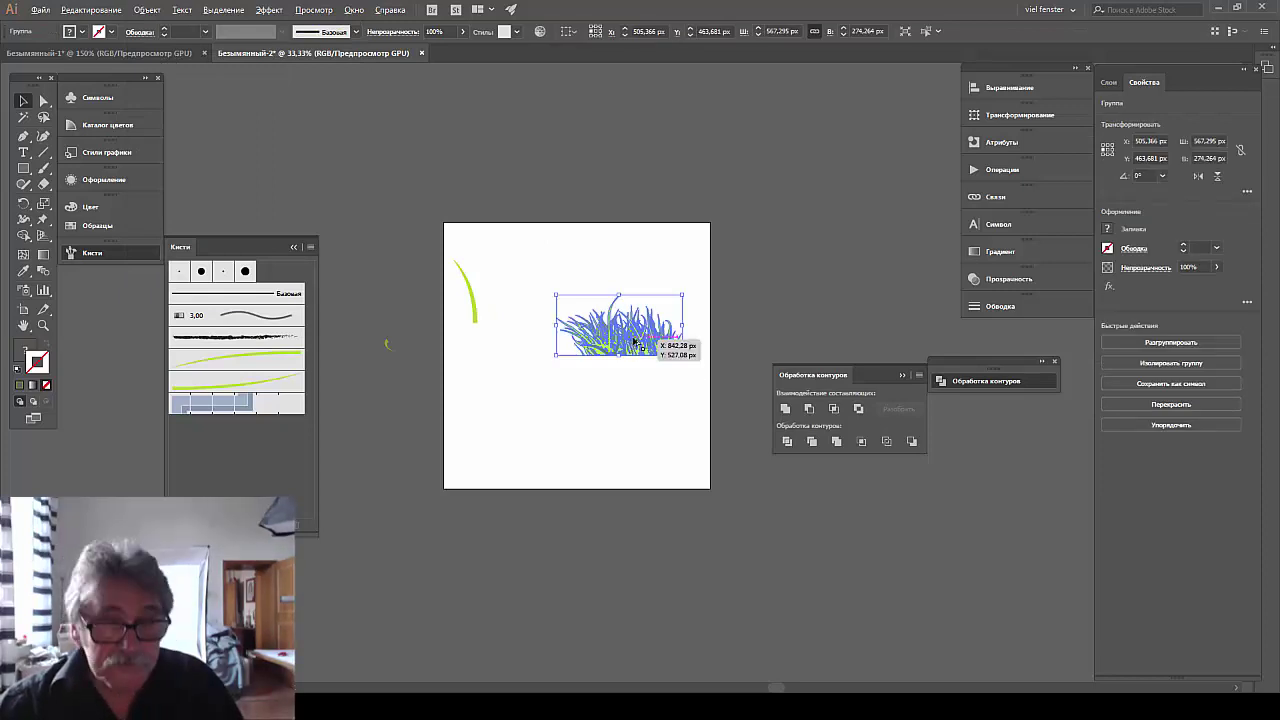
Duplicate the tuft lower down, shrink it, and place a second copy to its right.
left_click_drag(632, 341, 542, 431)
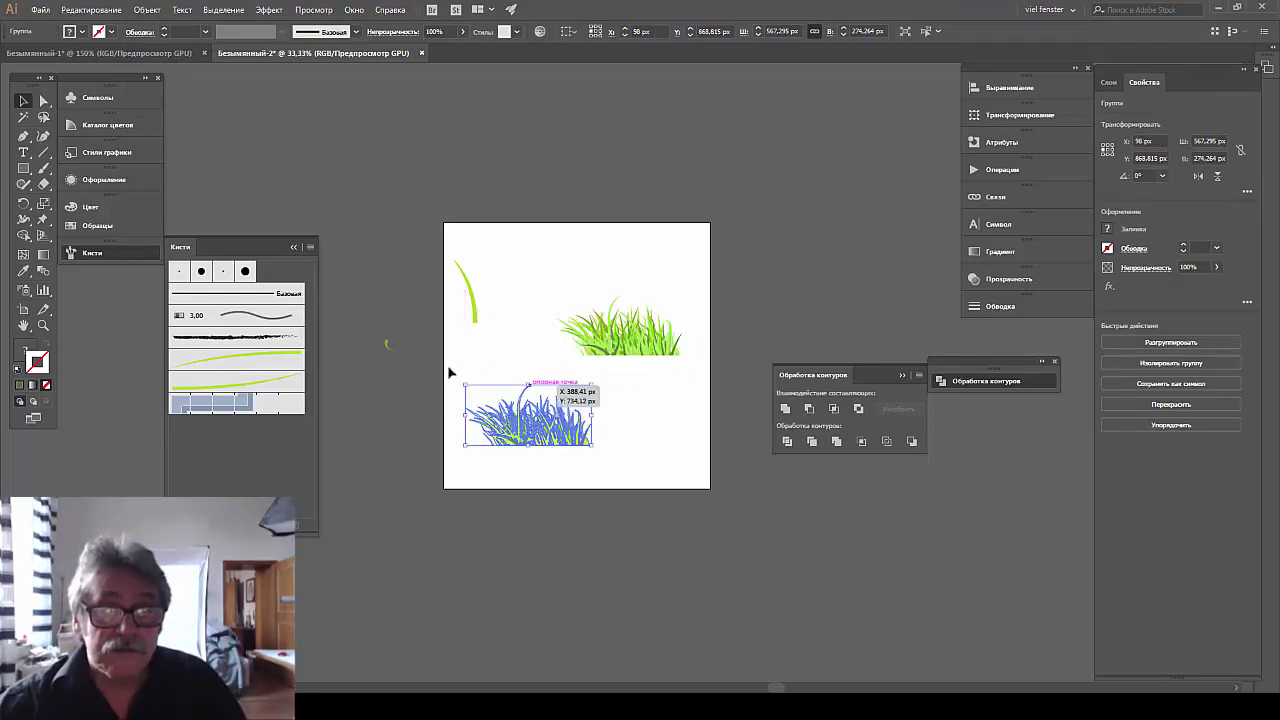
left_click_drag(463, 384, 500, 402)
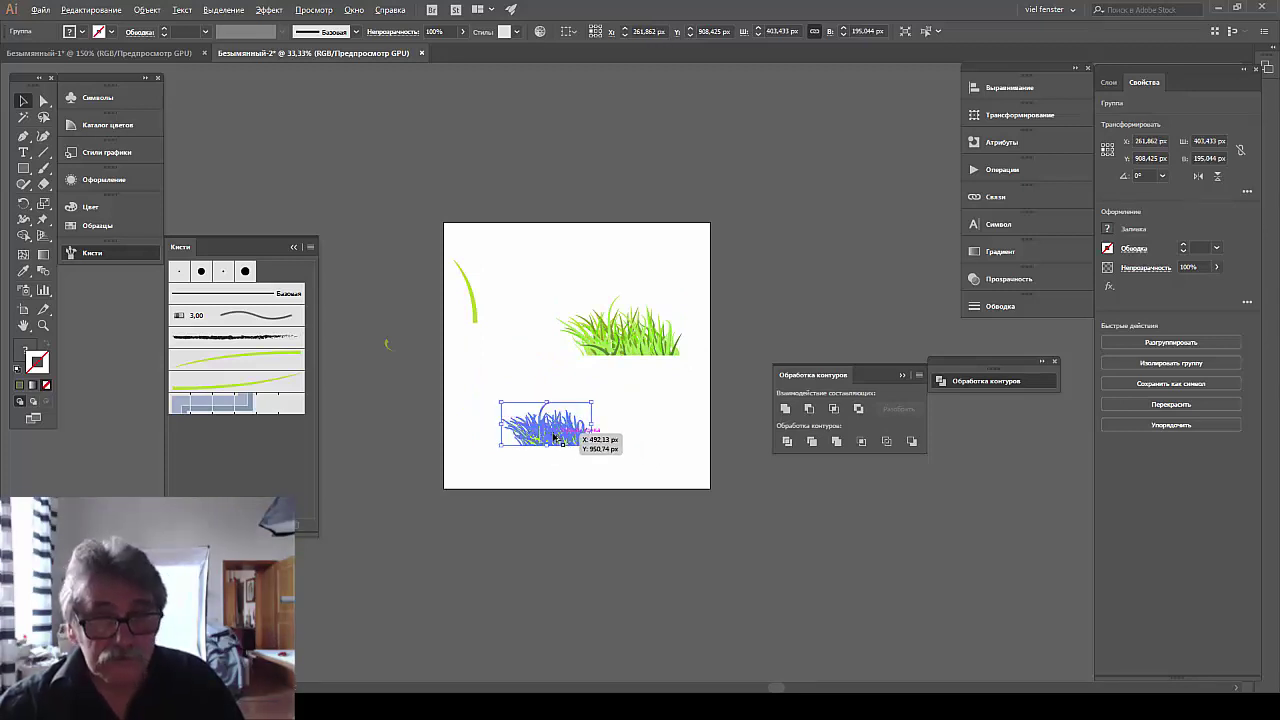
left_click_drag(551, 436, 617, 437)
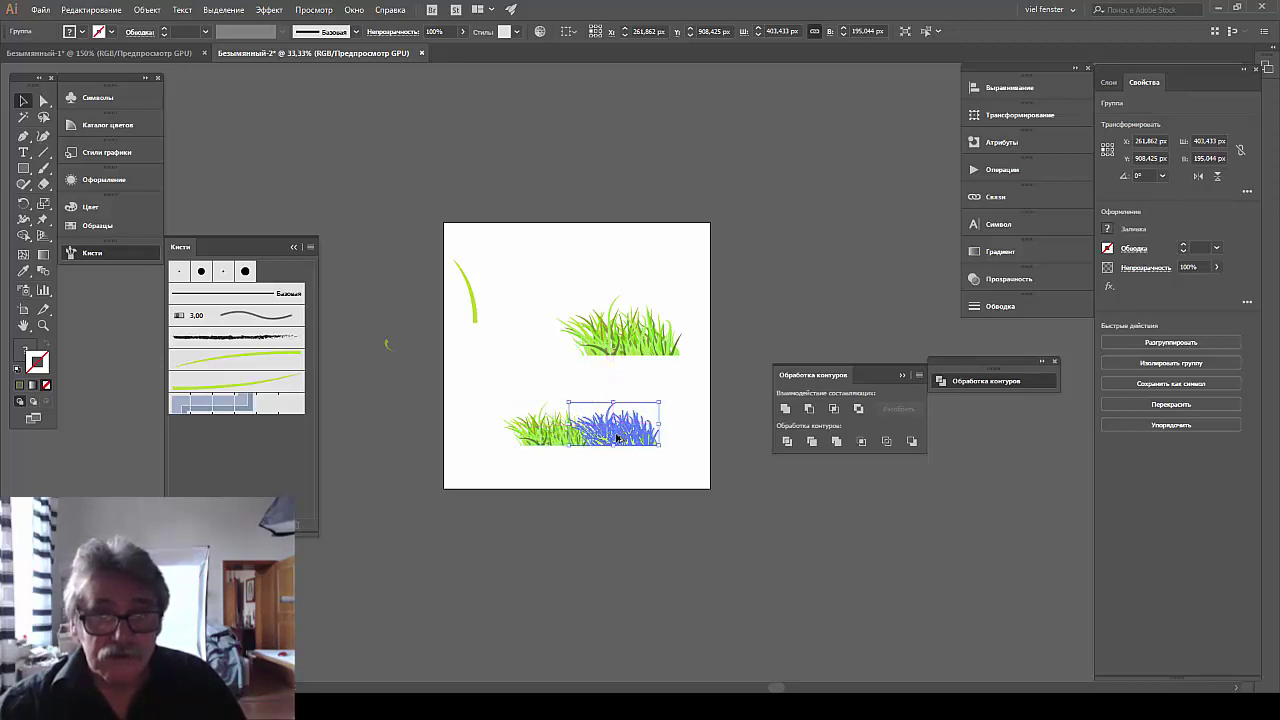
Reflect the right grass copy across the vertical axis, then zoom in to check the join.
right_click(617, 437)
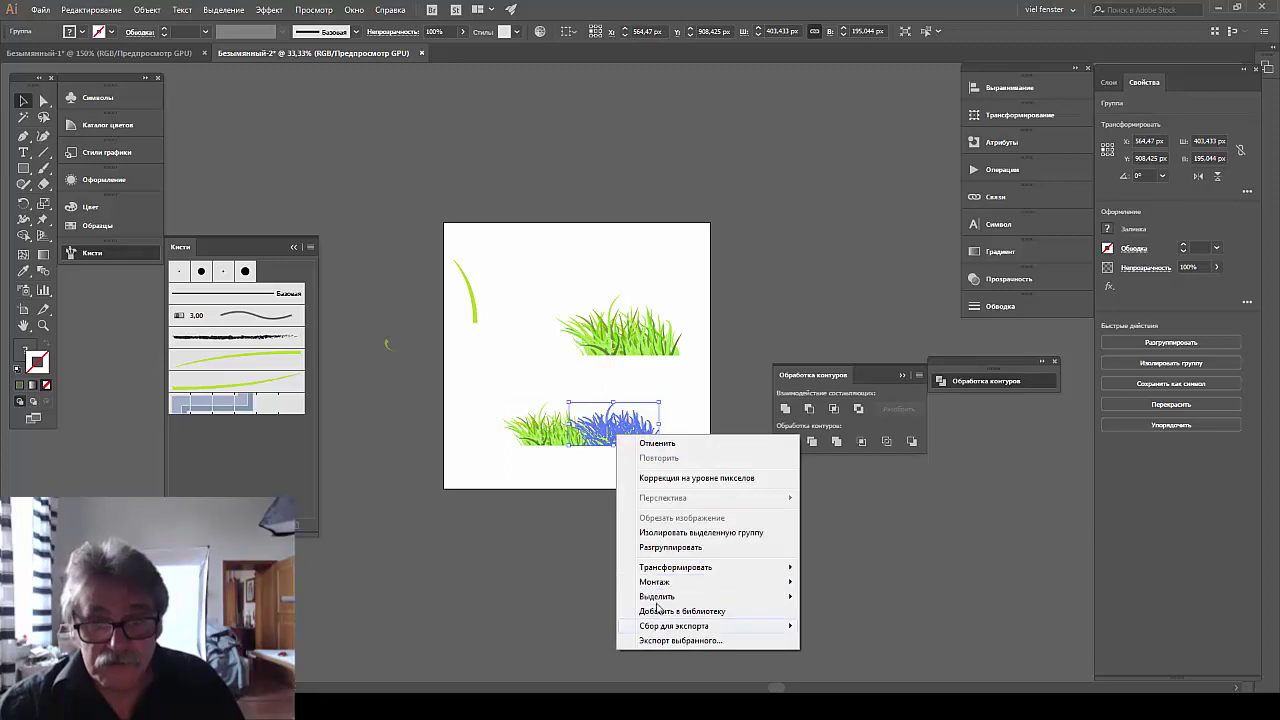
mouse_move(676, 567)
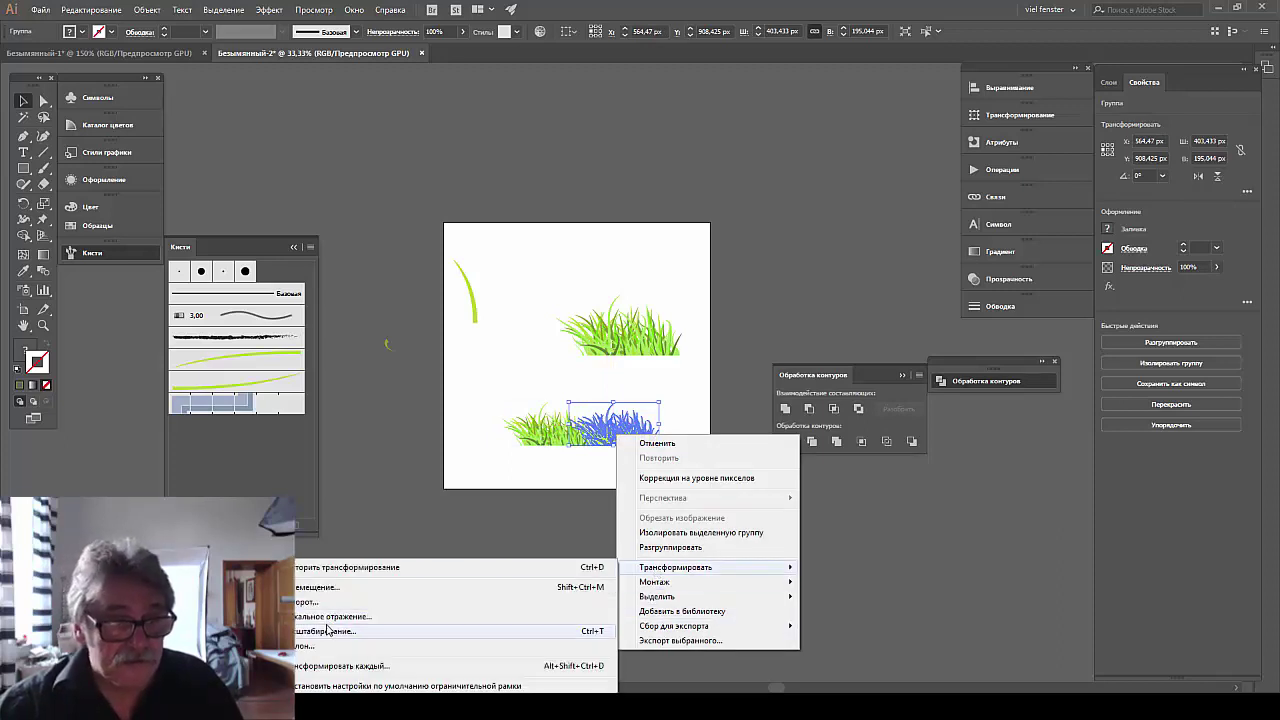
left_click(326, 617)
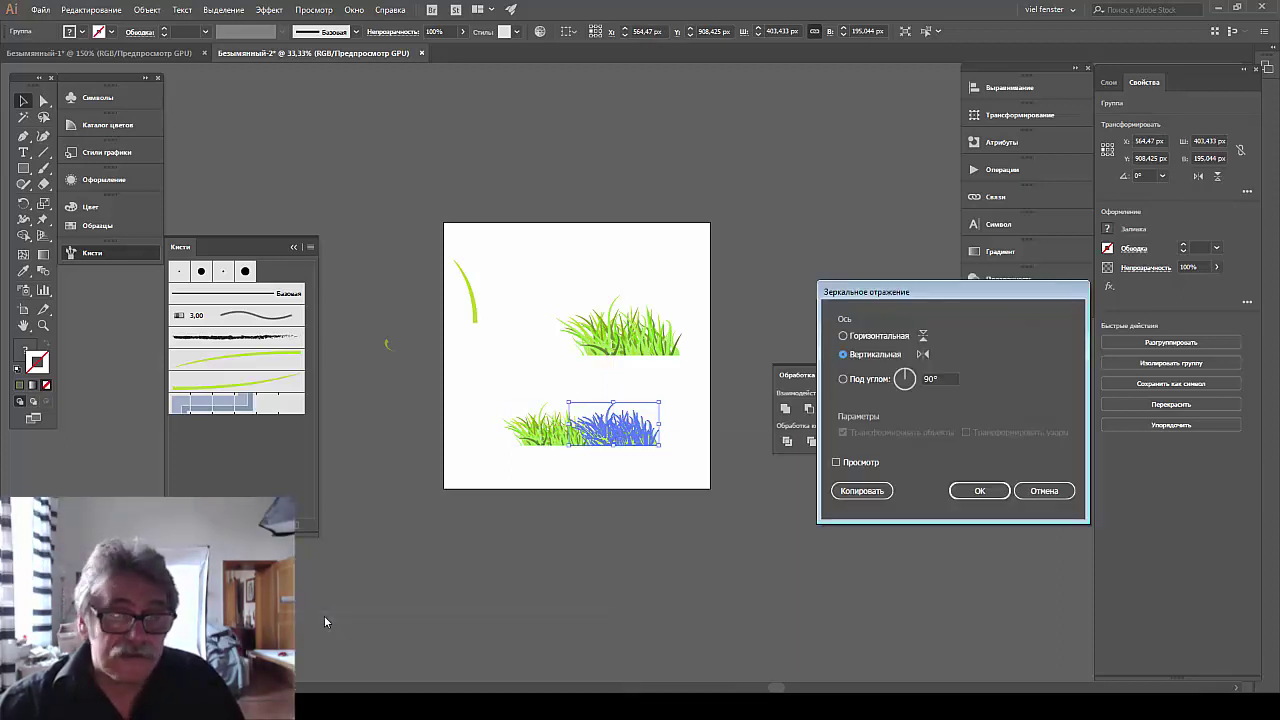
left_click(977, 490)
left_click(646, 467)
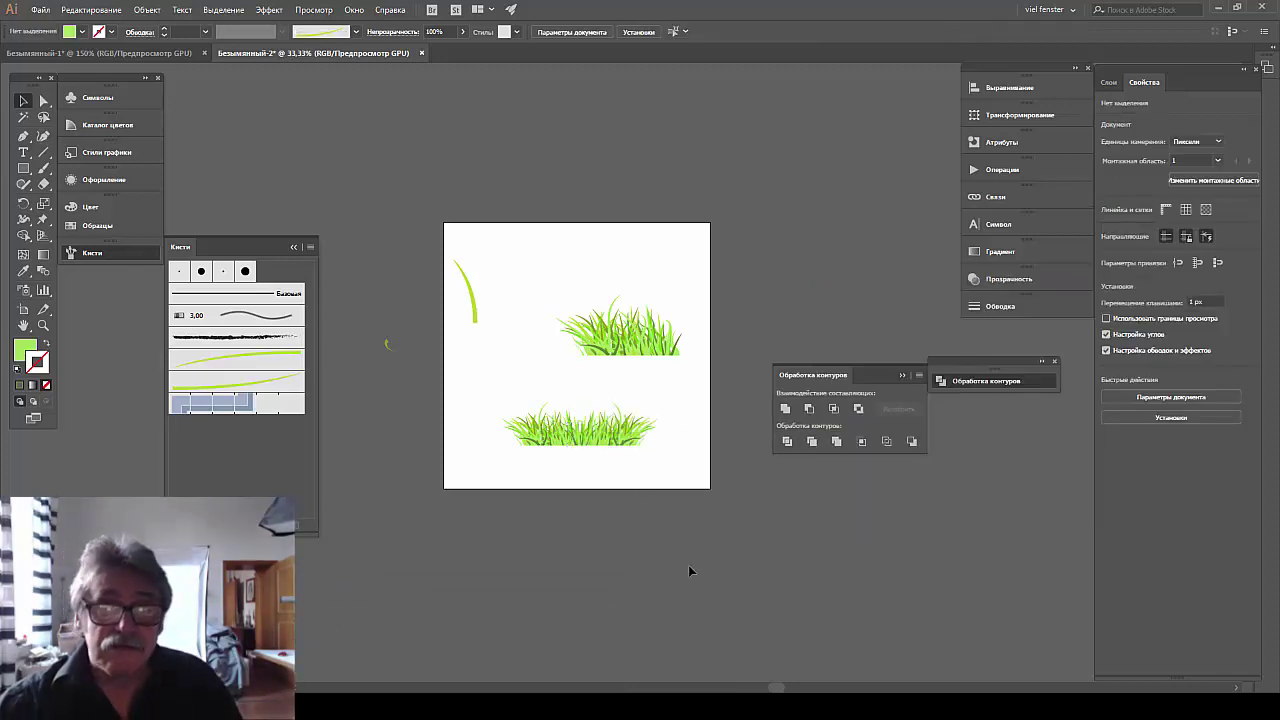
key("ctrl+plus")
key("ctrl+plus")
key("ctrl+plus")
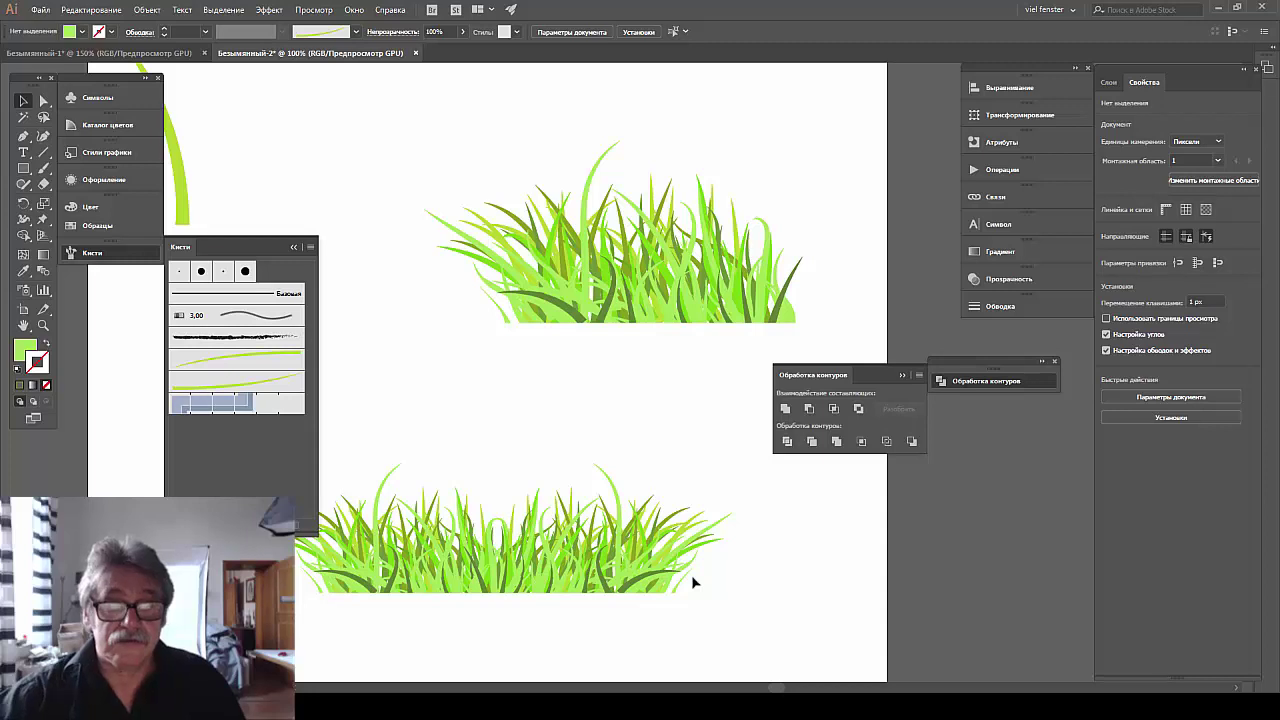
left_click_drag(499, 320, 559, 80)
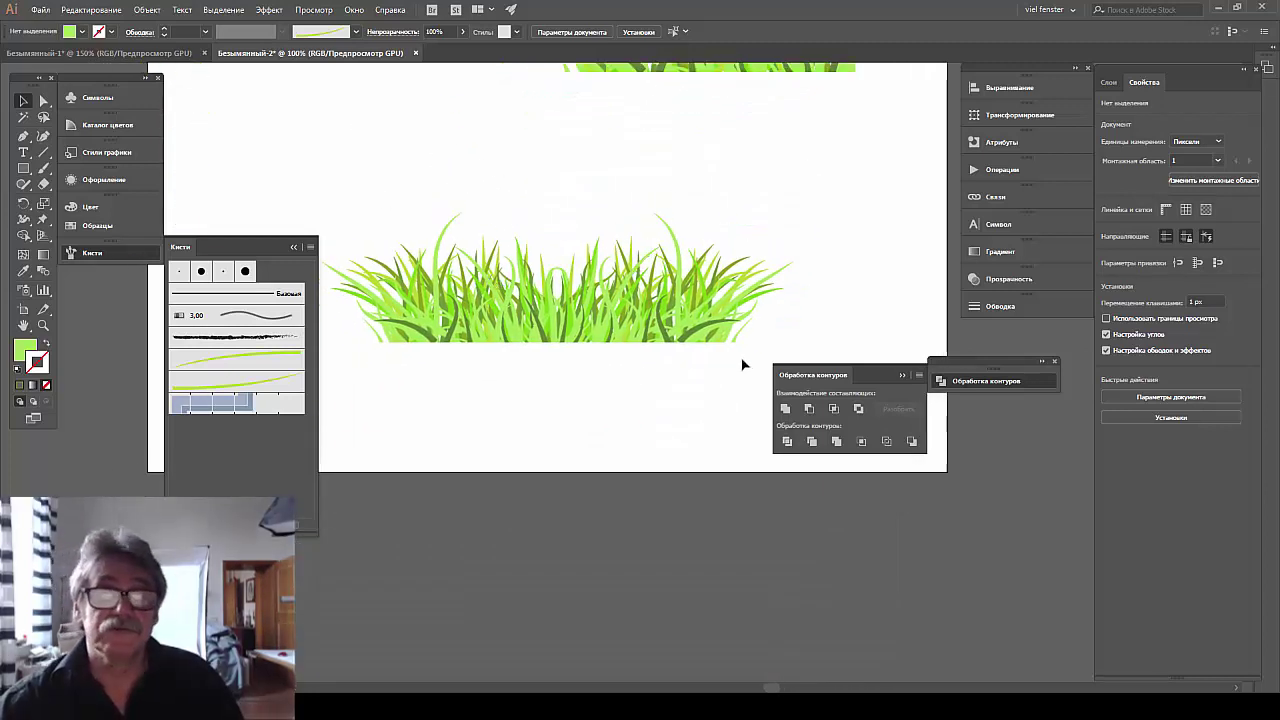
key("ctrl+minus")
key("ctrl+minus")
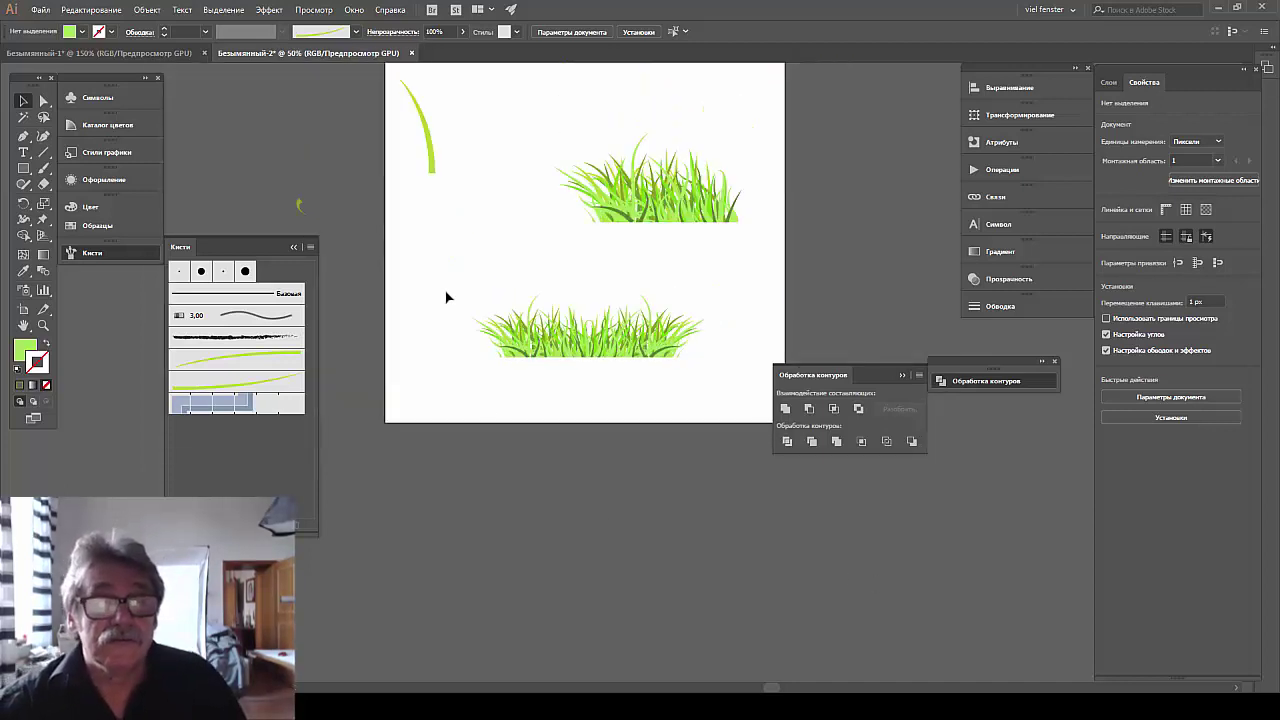
Shift the lower strip's linked greens brighter in Recolor Artwork, then scale it down.
left_click_drag(444, 291, 716, 372)
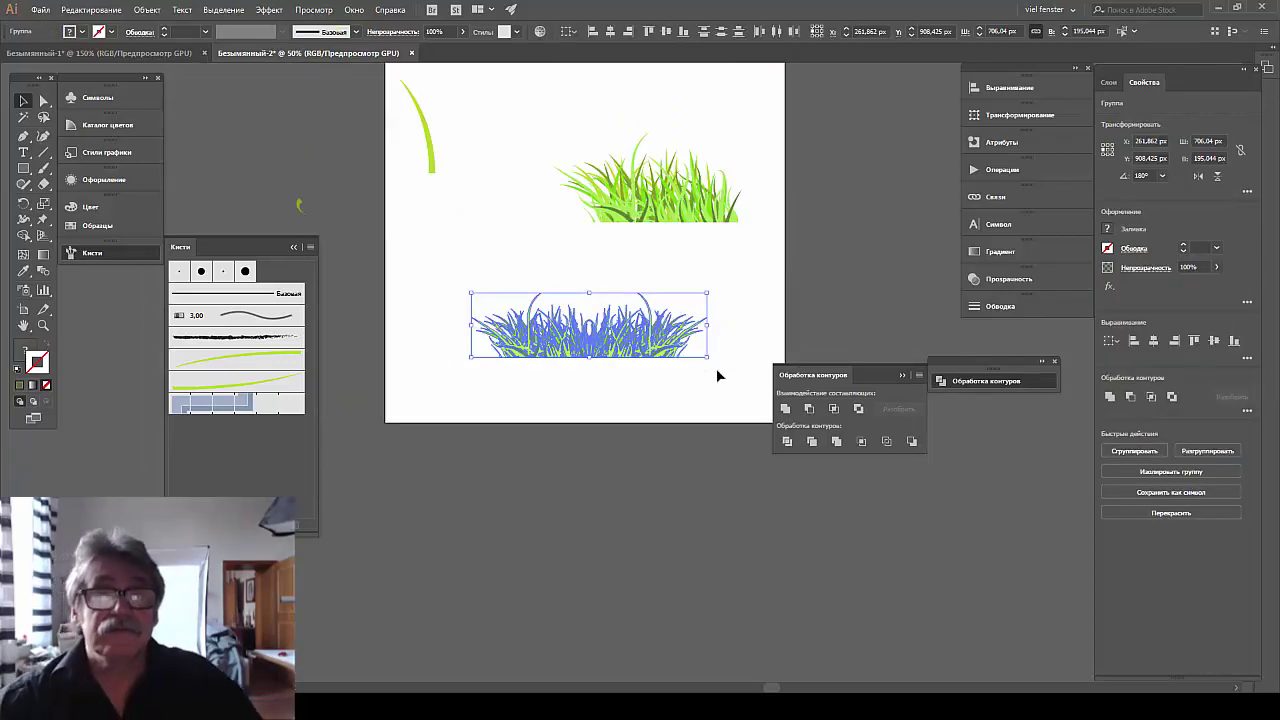
left_click(540, 32)
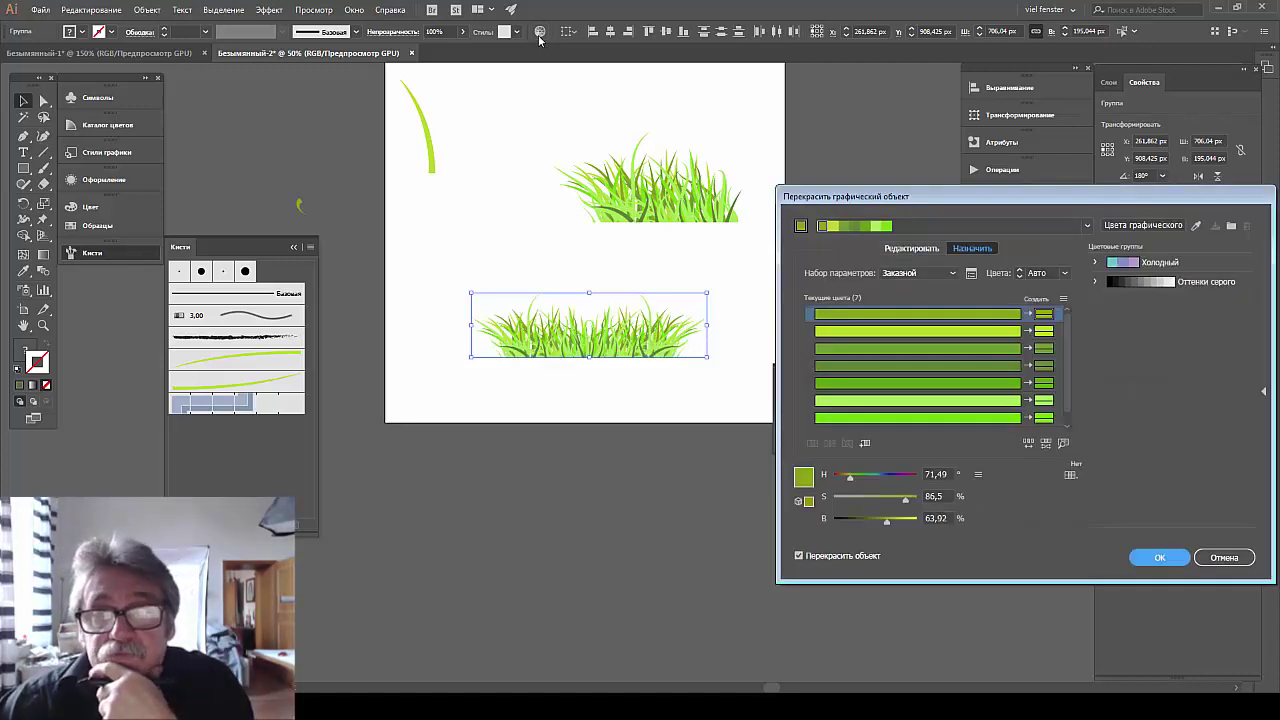
left_click(904, 250)
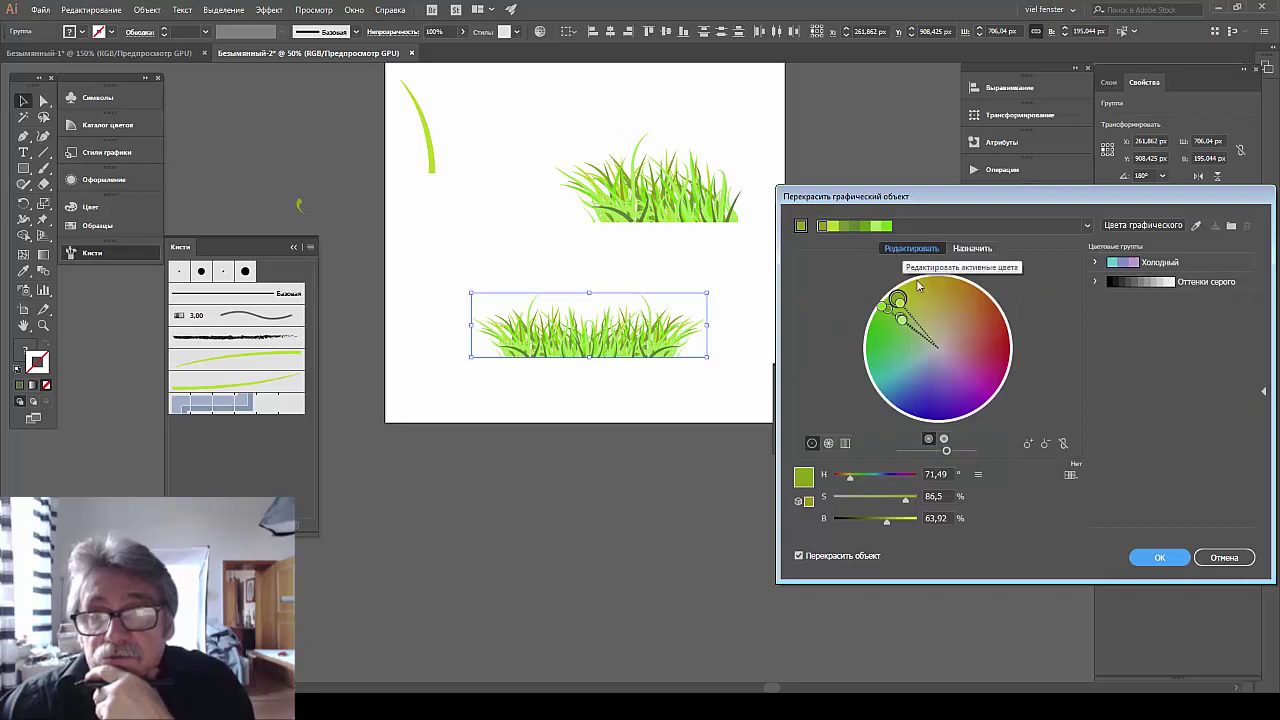
left_click(1063, 446)
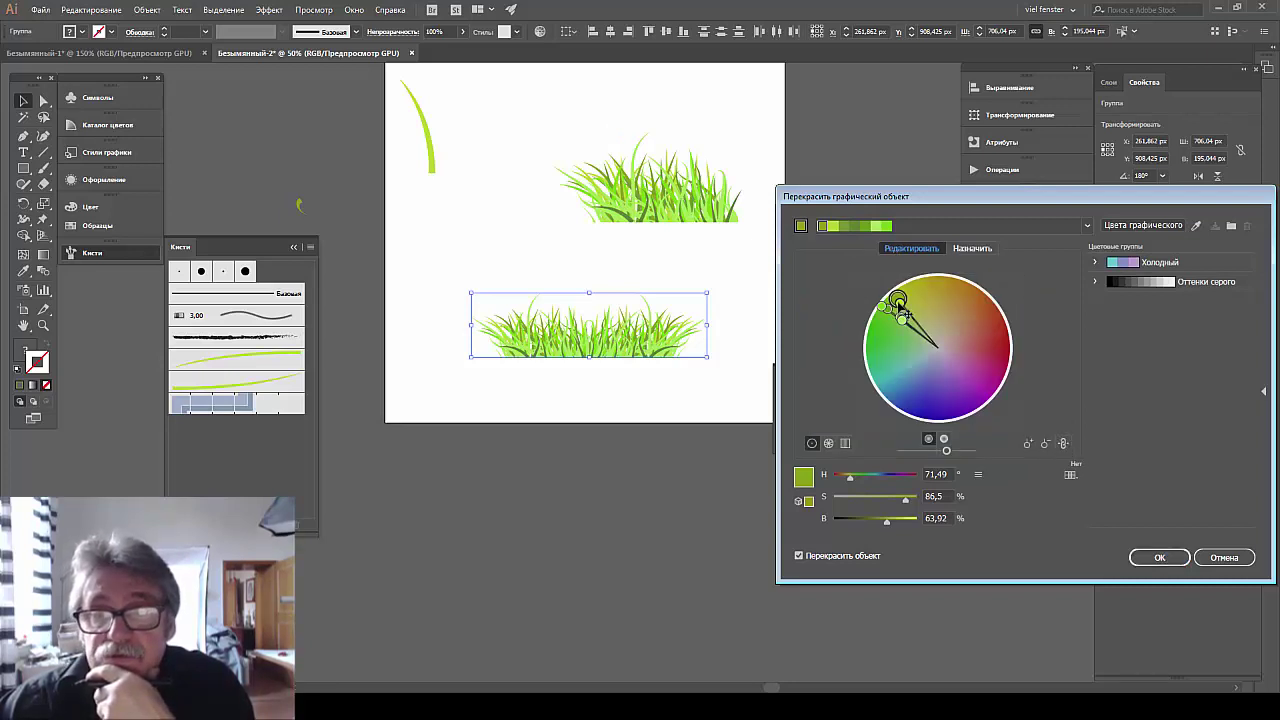
mouse_move(898, 300)
left_mouse_down()
mouse_move(908, 316)
mouse_move(910, 303)
mouse_move(890, 317)
mouse_move(893, 333)
mouse_move(898, 316)
mouse_move(943, 322)
mouse_move(930, 310)
mouse_move(928, 336)
mouse_move(893, 310)
left_mouse_up()
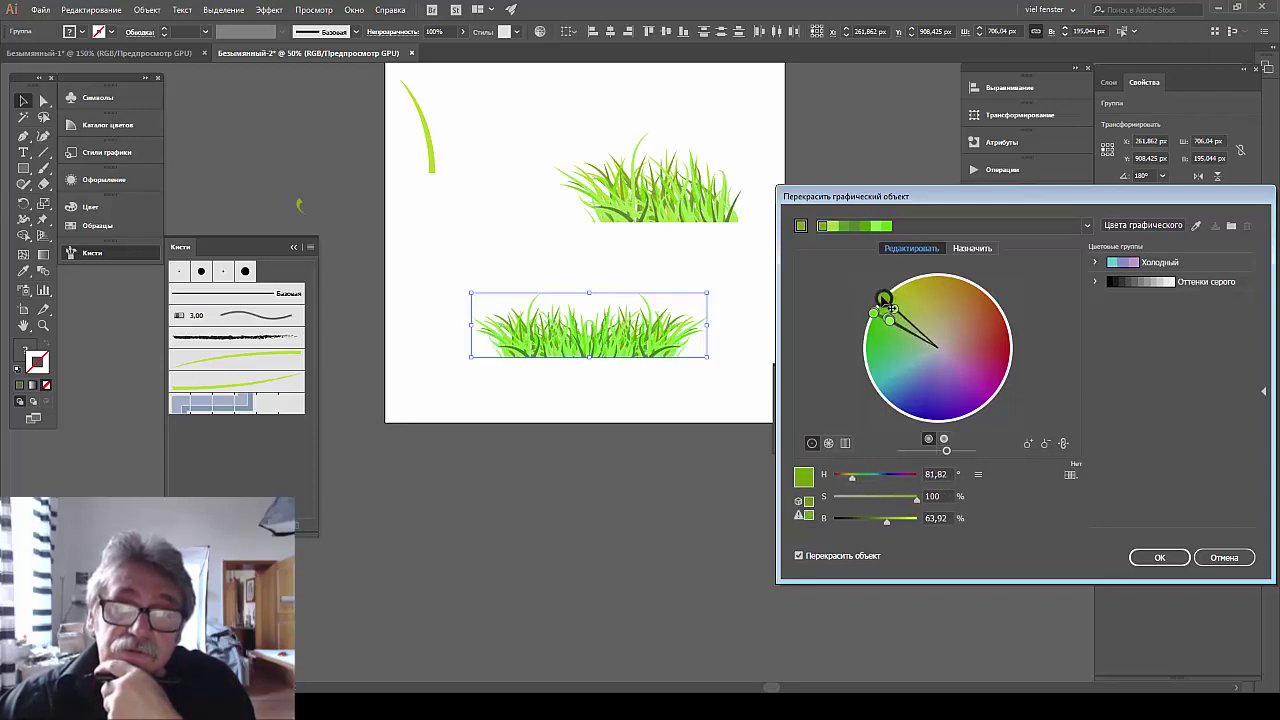
left_click(1157, 557)
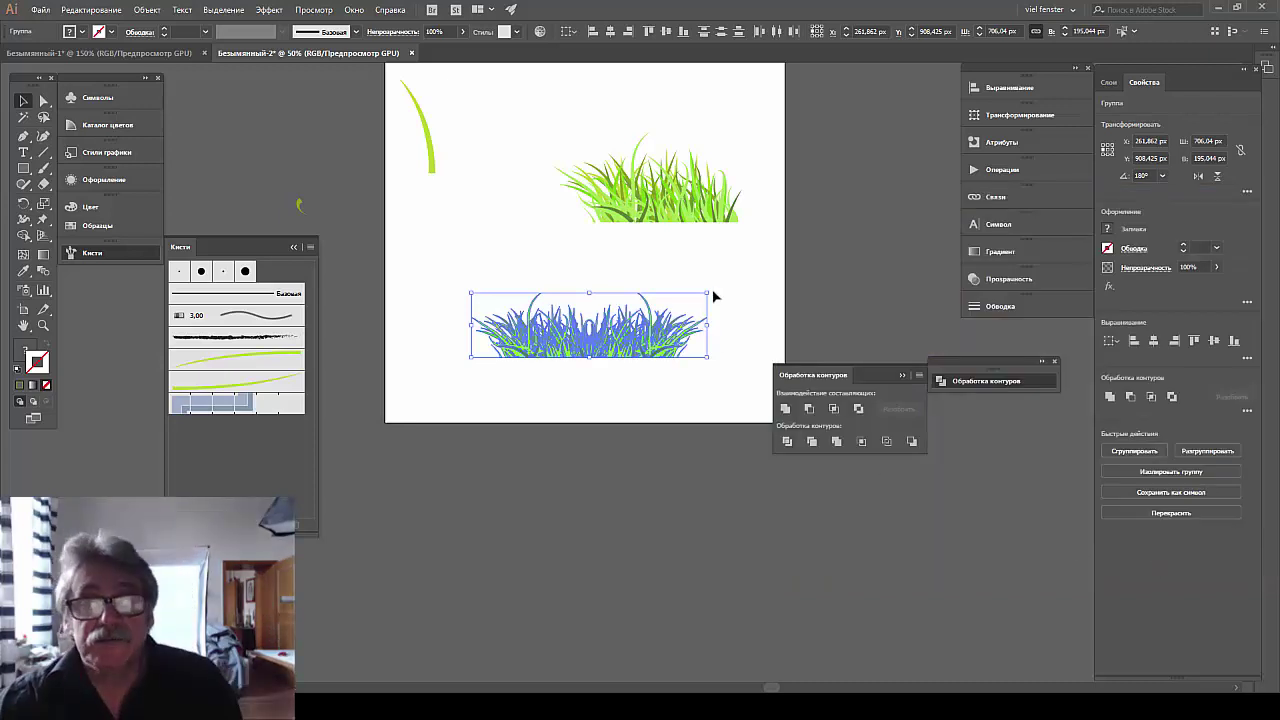
mouse_move(707, 293)
left_mouse_down()
mouse_move(641, 328)
mouse_move(607, 321)
mouse_move(680, 213)
mouse_move(673, 224)
left_mouse_up()
Zoom in, pull the small strip off the tuft, and enlarge it from the corner.
left_click(683, 294)
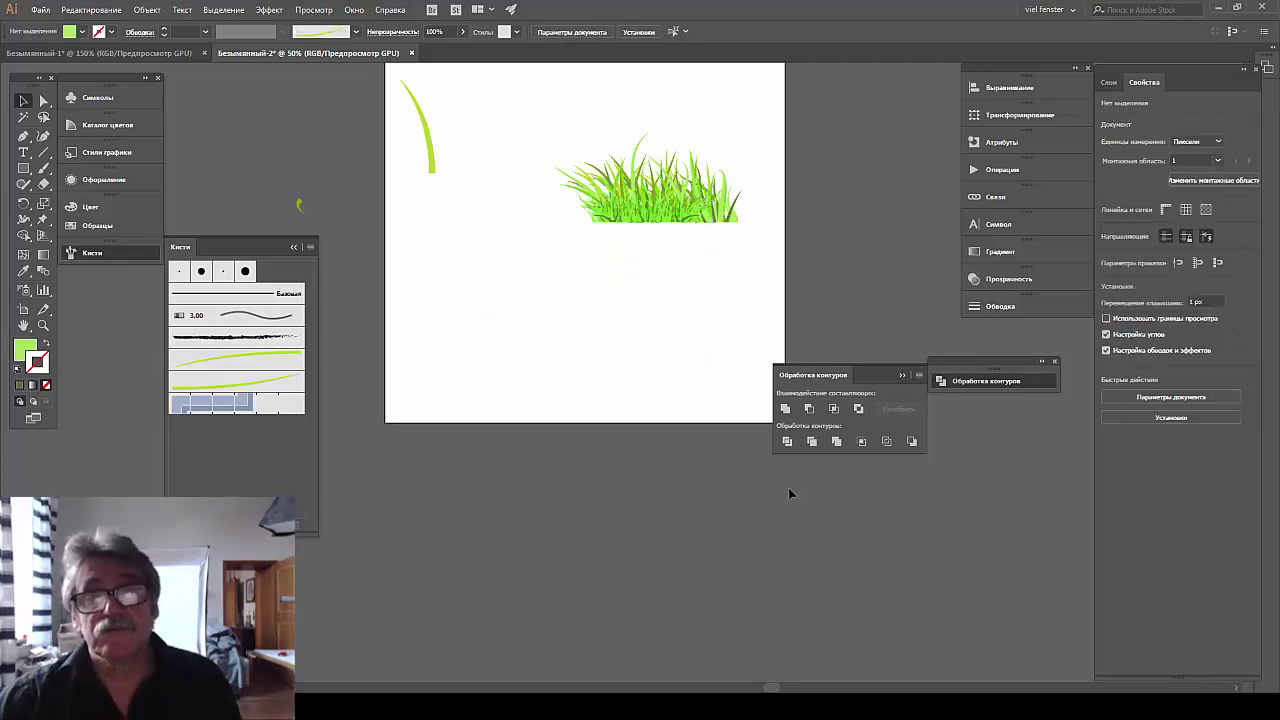
key("ctrl+plus")
key("ctrl+plus")
key("ctrl+plus")
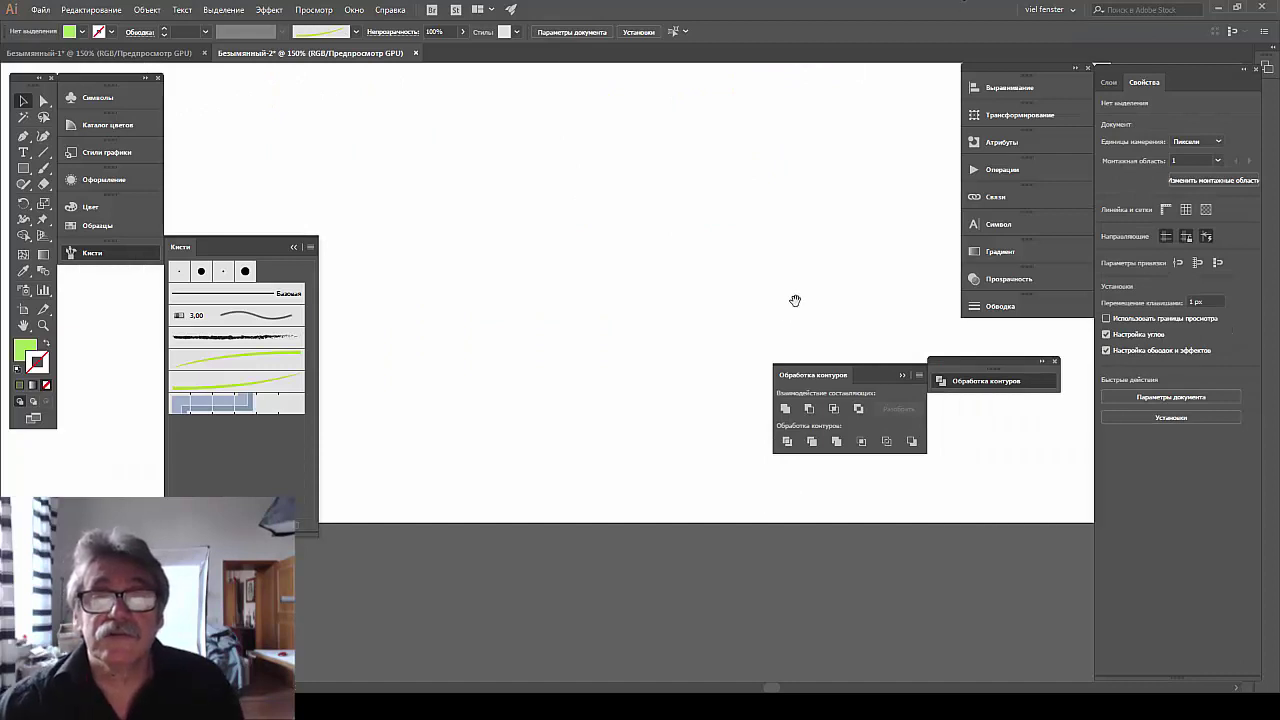
mouse_move(795, 300)
left_mouse_down()
mouse_move(791, 637)
mouse_move(660, 637)
left_mouse_up()
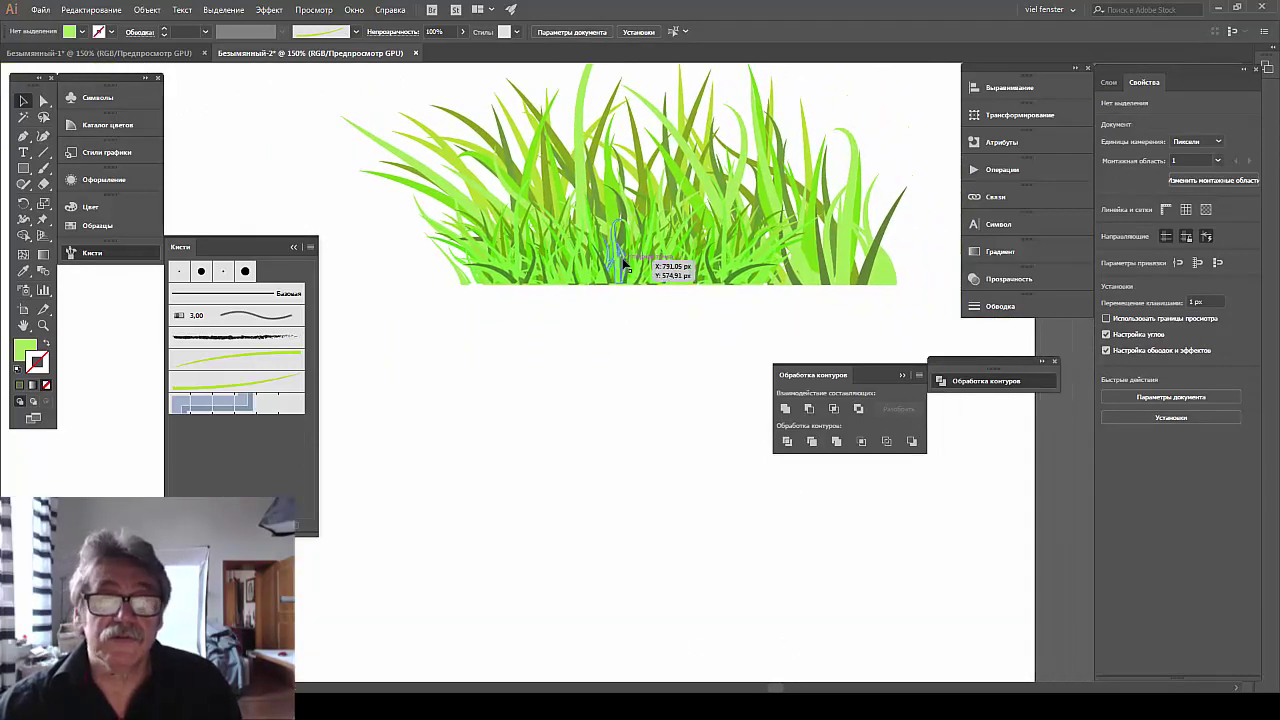
left_click(406, 280)
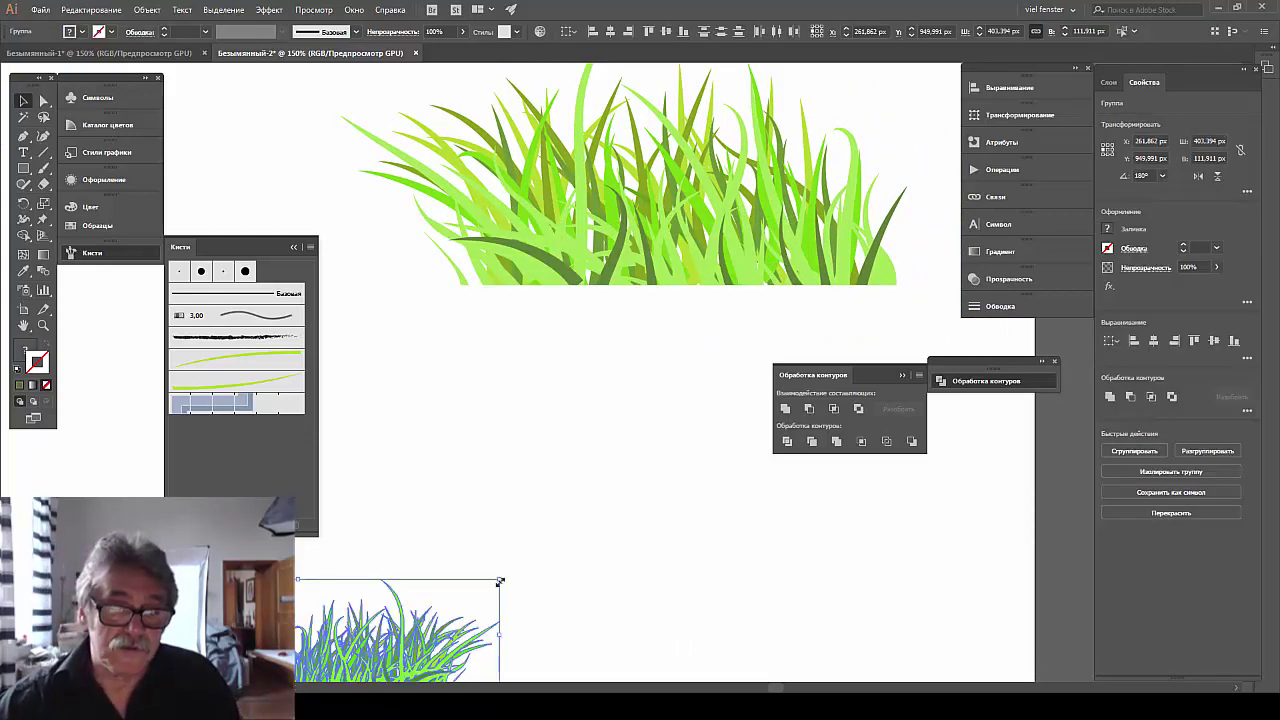
left_click_drag(500, 581, 586, 468)
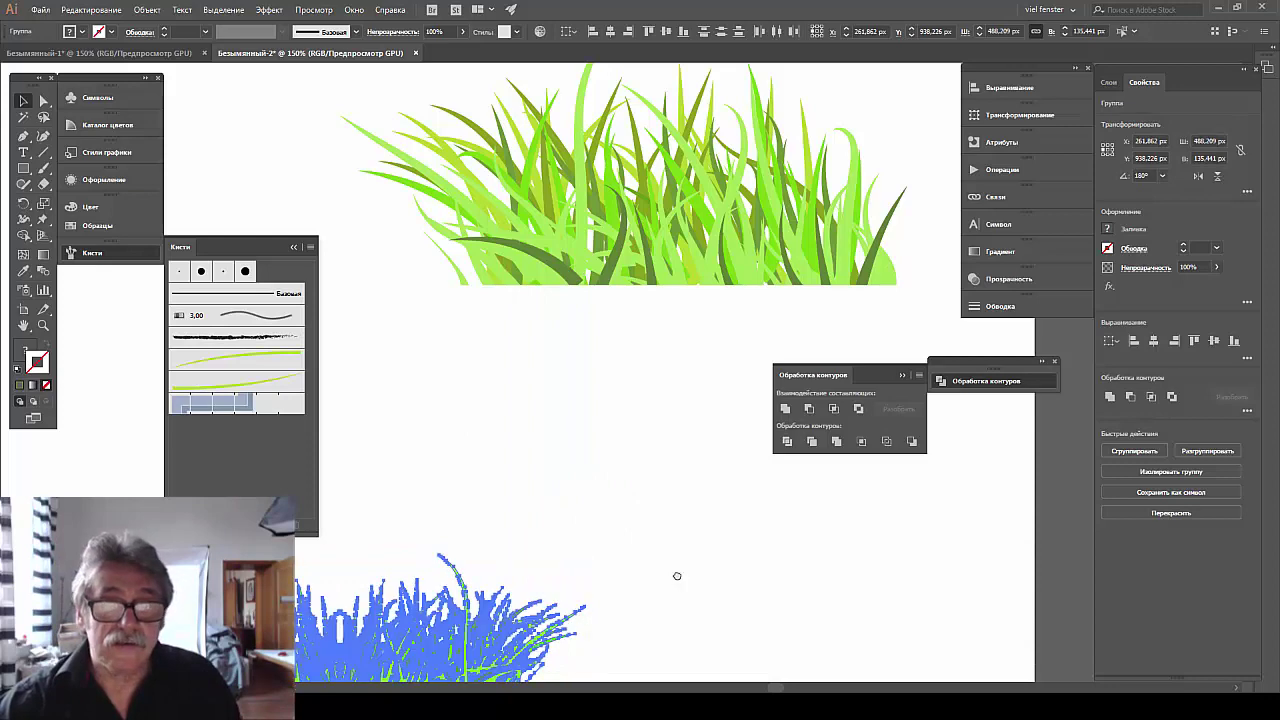
left_click_drag(677, 574, 802, 412)
left_click_drag(709, 394, 894, 225)
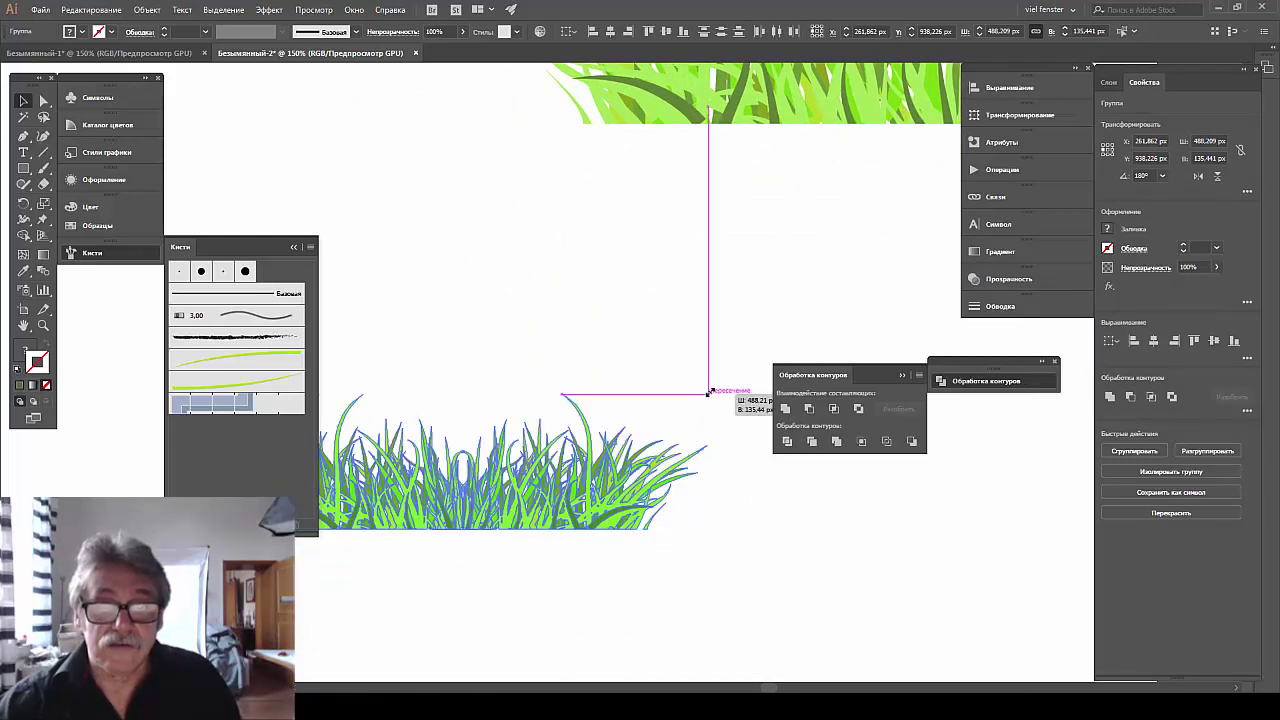
left_click(710, 610)
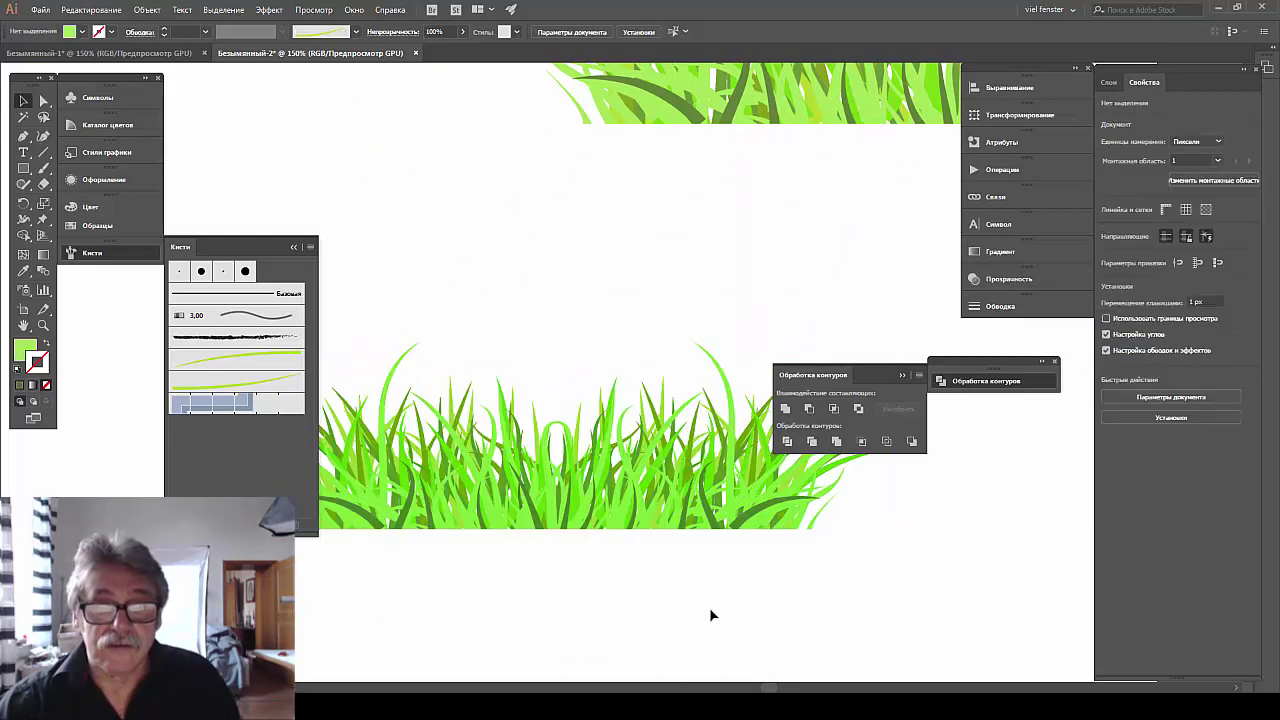
key("ctrl+minus")
key("ctrl+minus")
key("ctrl+minus")
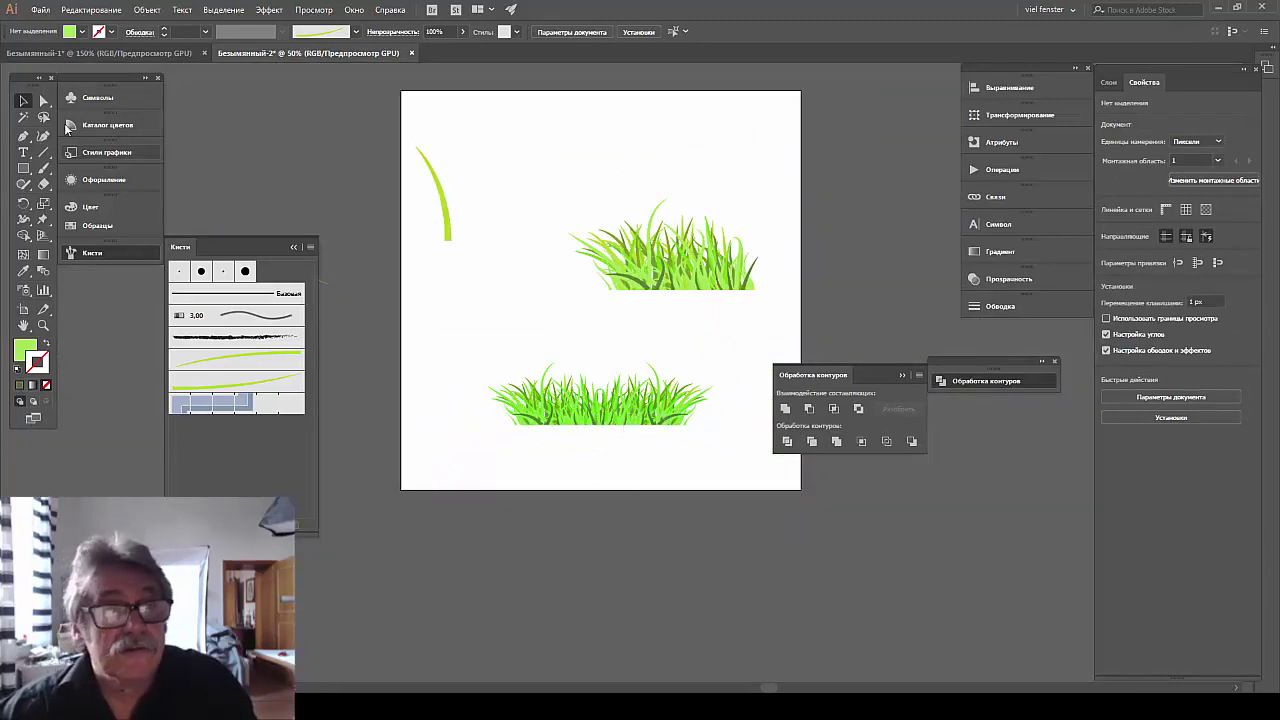
Select both halves of the lower strip and stretch it taller from the top handle.
left_click(24, 101)
left_click(571, 398)
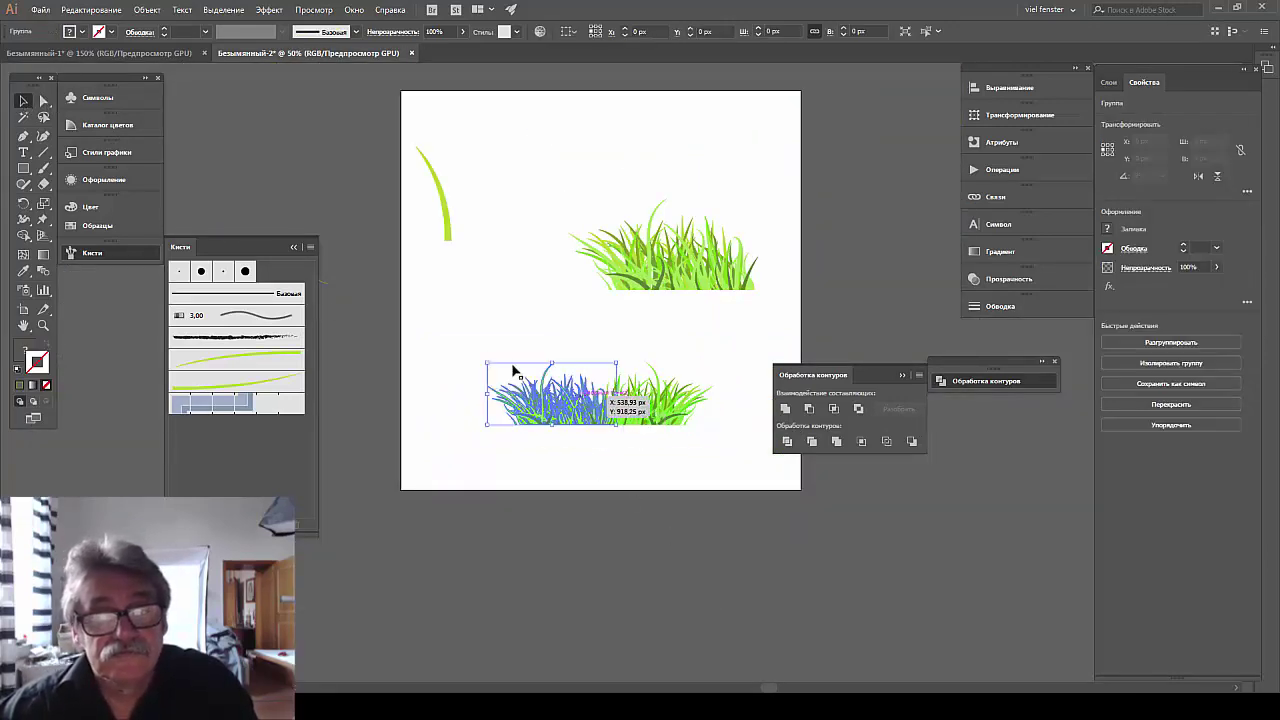
left_click_drag(718, 357, 396, 452)
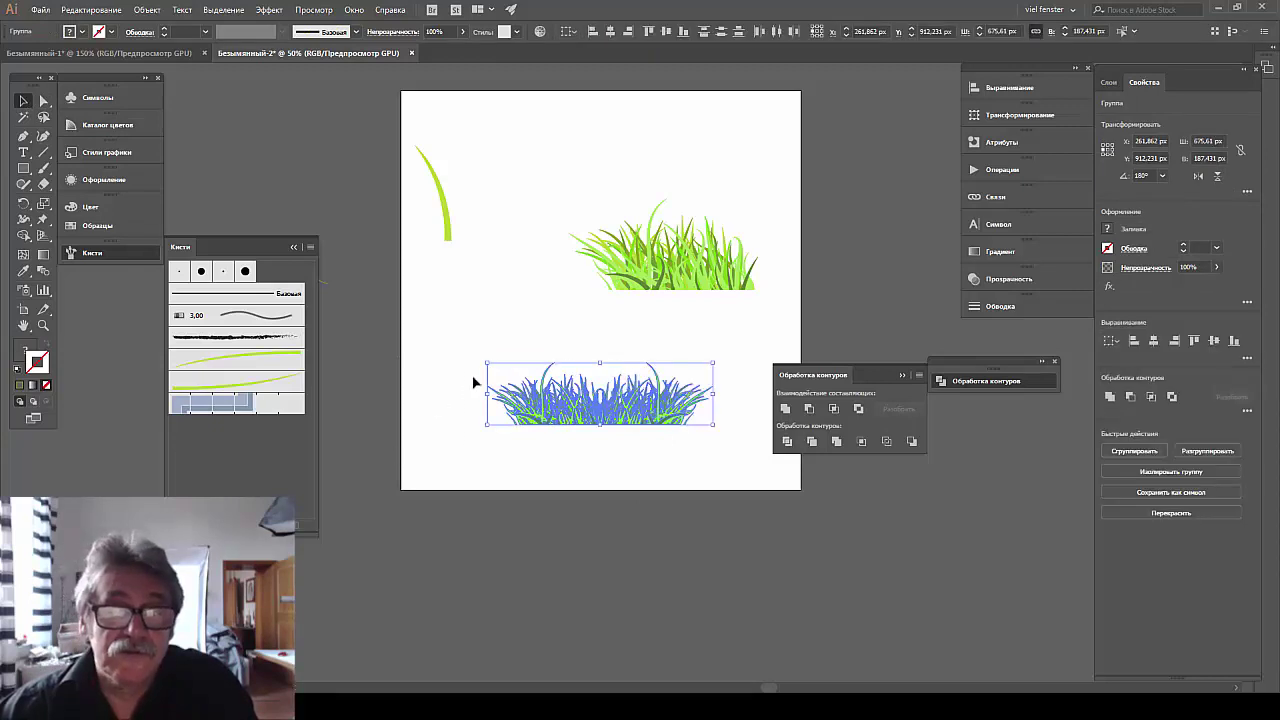
left_click_drag(601, 363, 600, 313)
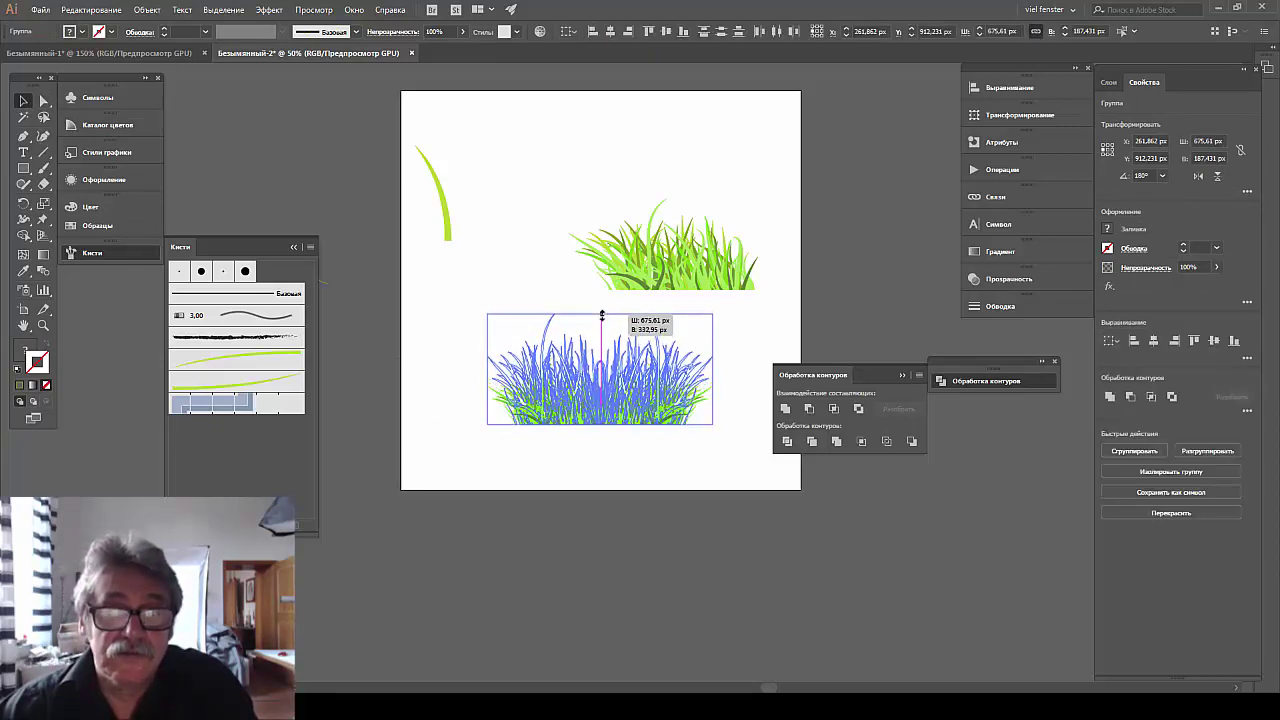
left_click(584, 463)
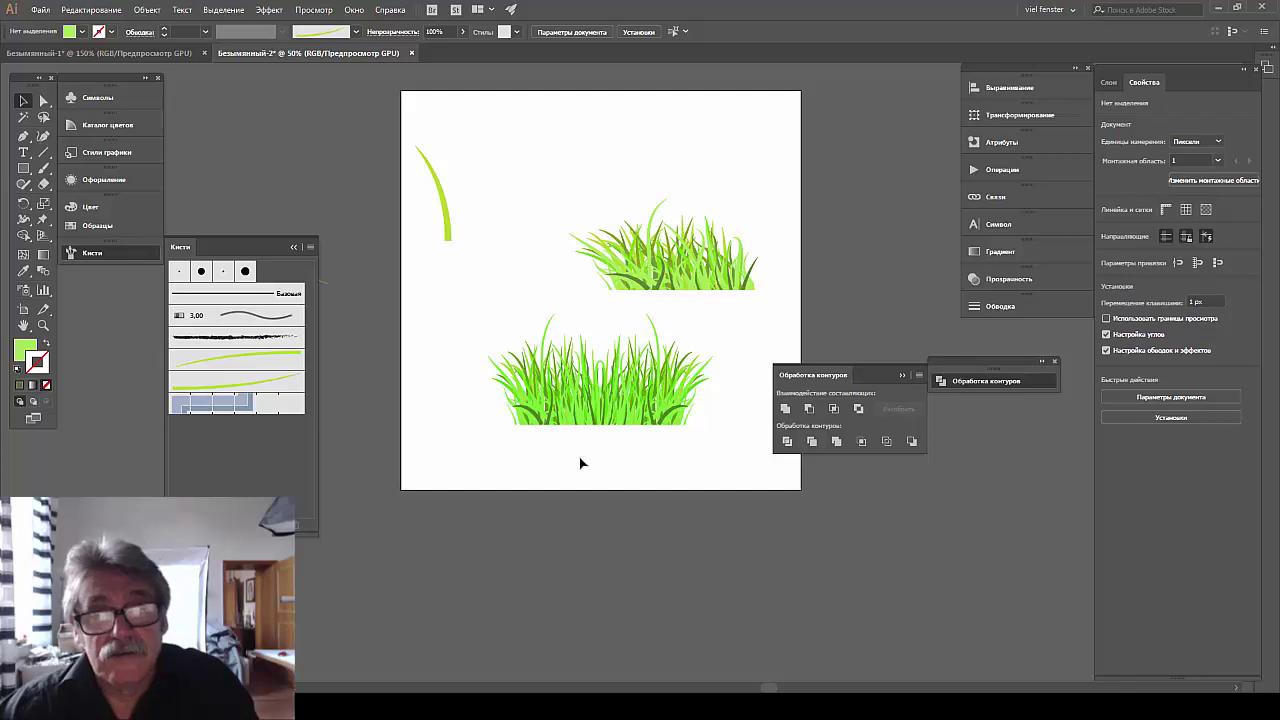